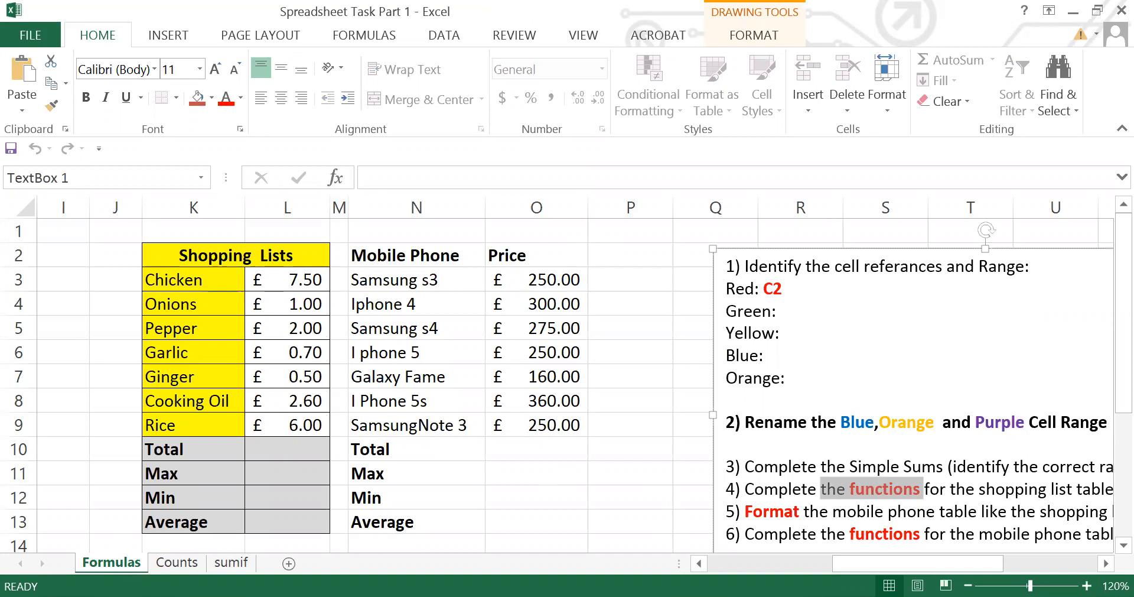
Step: Look over the Counts and sumif sheets, and return to the coloured cells on the Formulas sheet
click(184, 563)
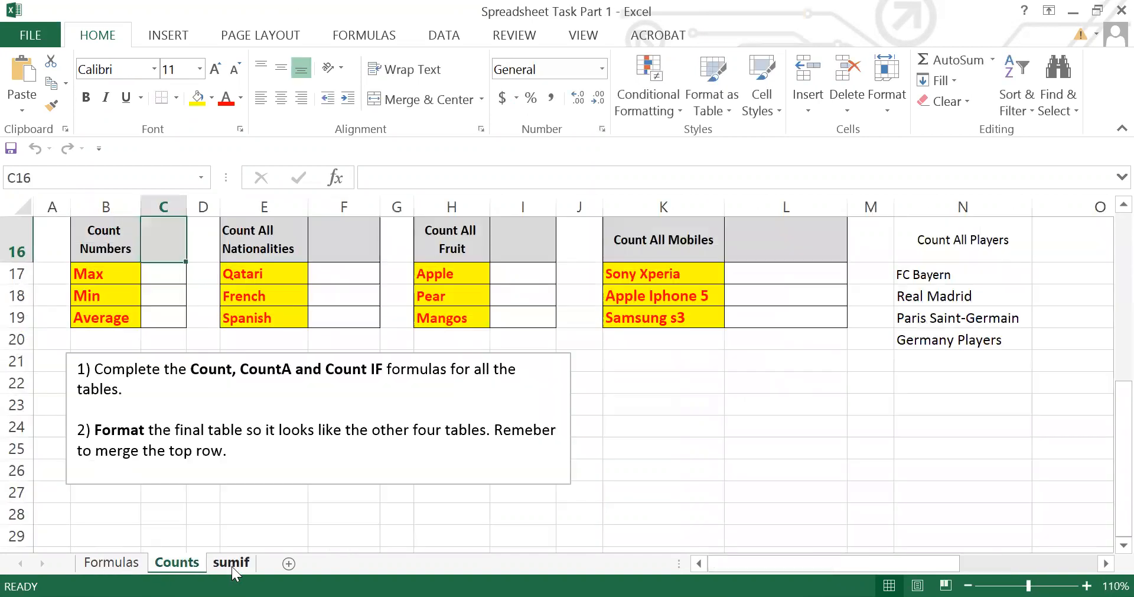
click(231, 563)
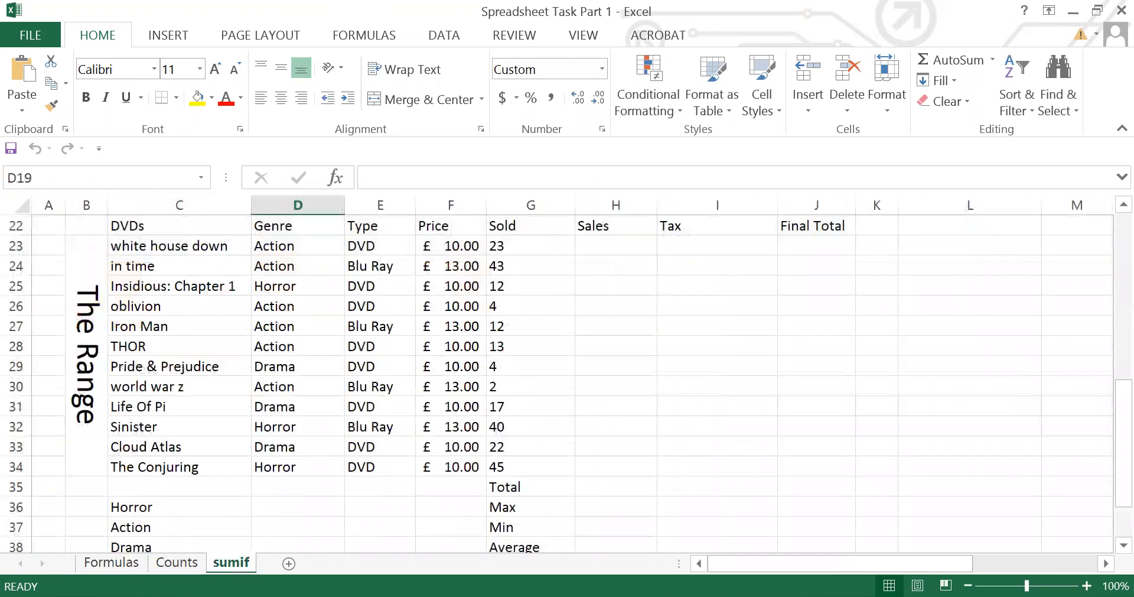
click(112, 563)
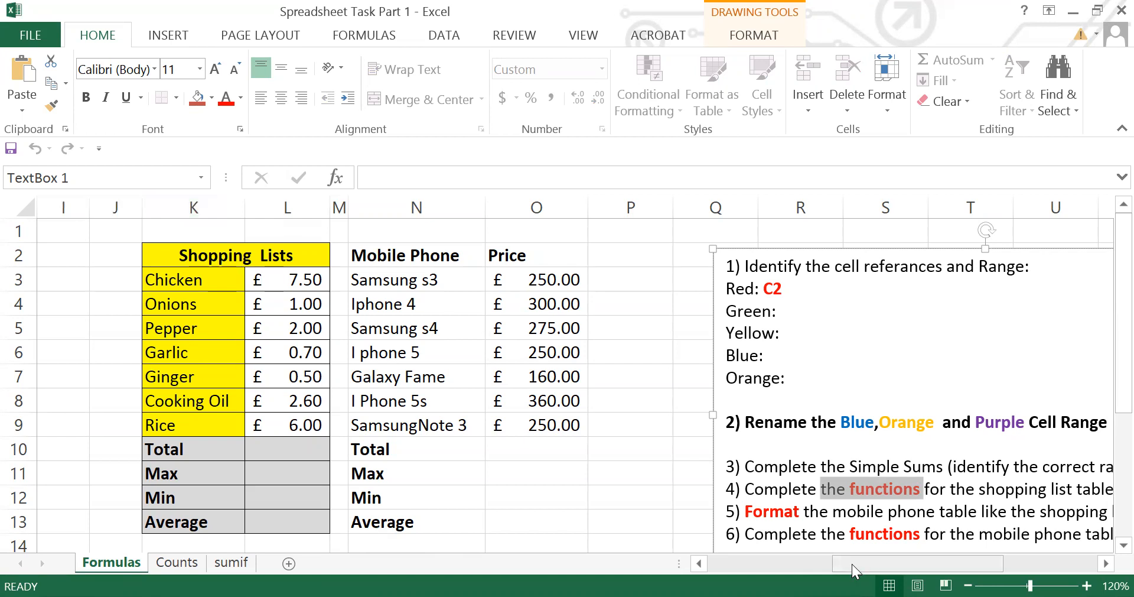
drag(852, 563, 725, 564)
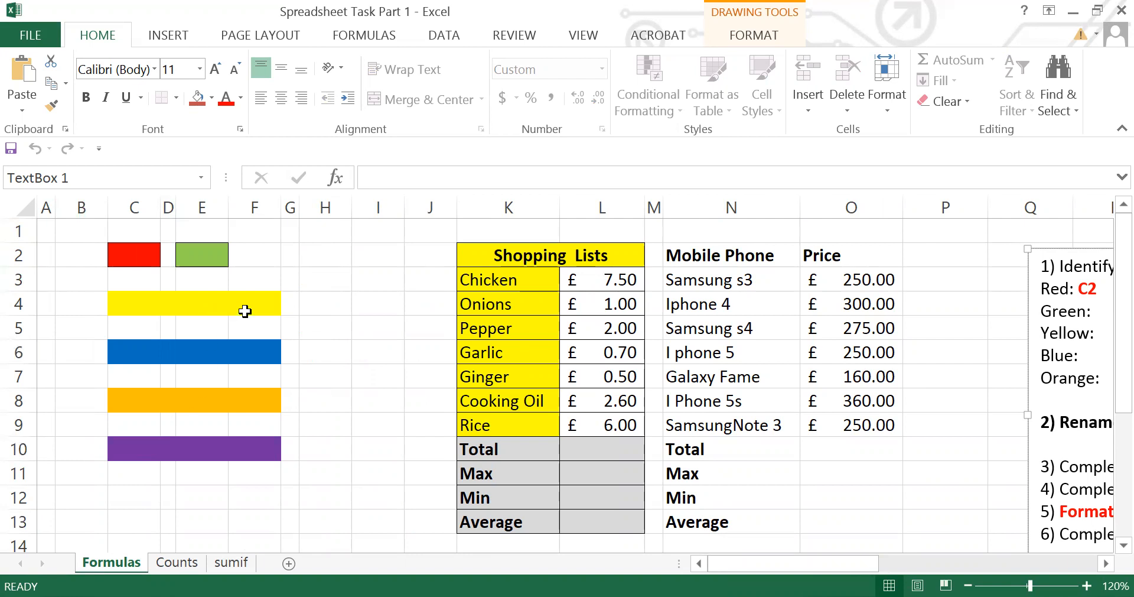
Step: Examine where cell H4's reference is shown, and read the first task about identifying cell references and ranges
click(322, 304)
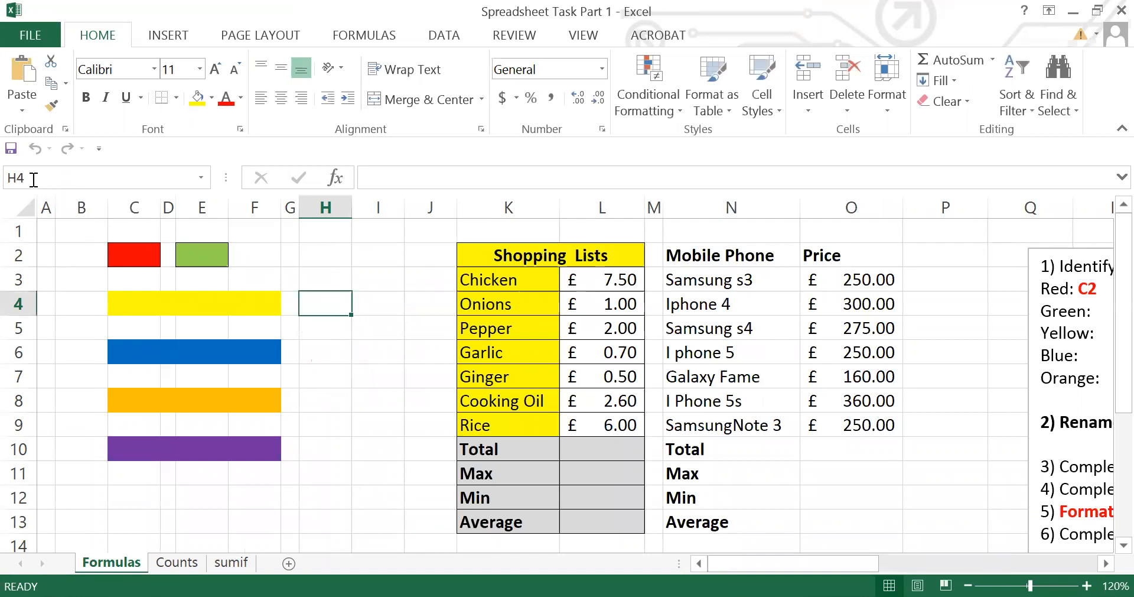
click(7, 178)
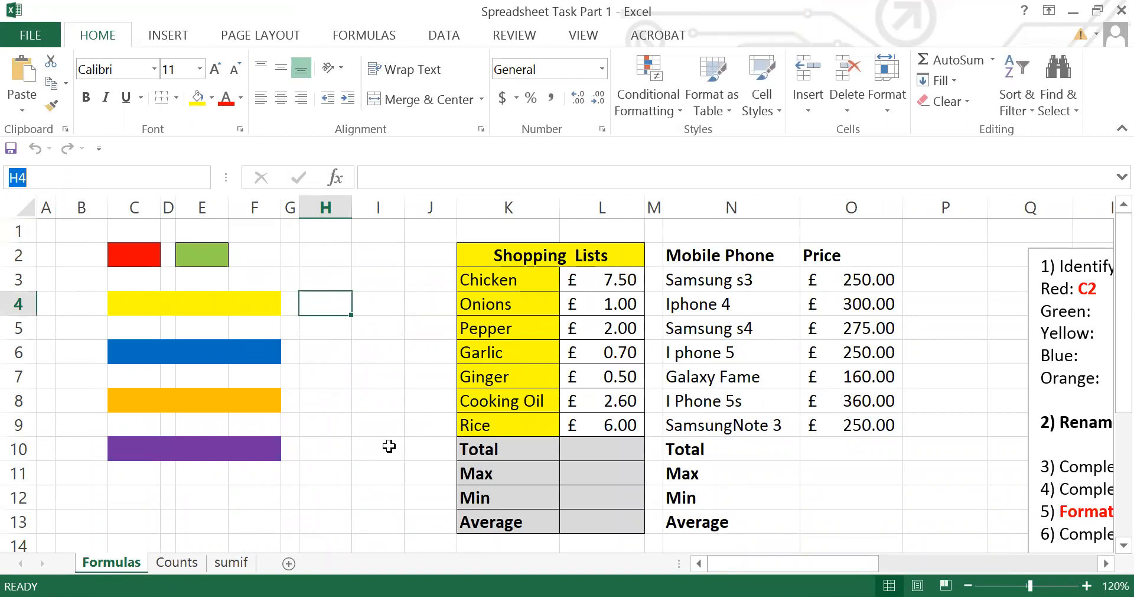
drag(740, 565, 895, 565)
drag(638, 265, 949, 264)
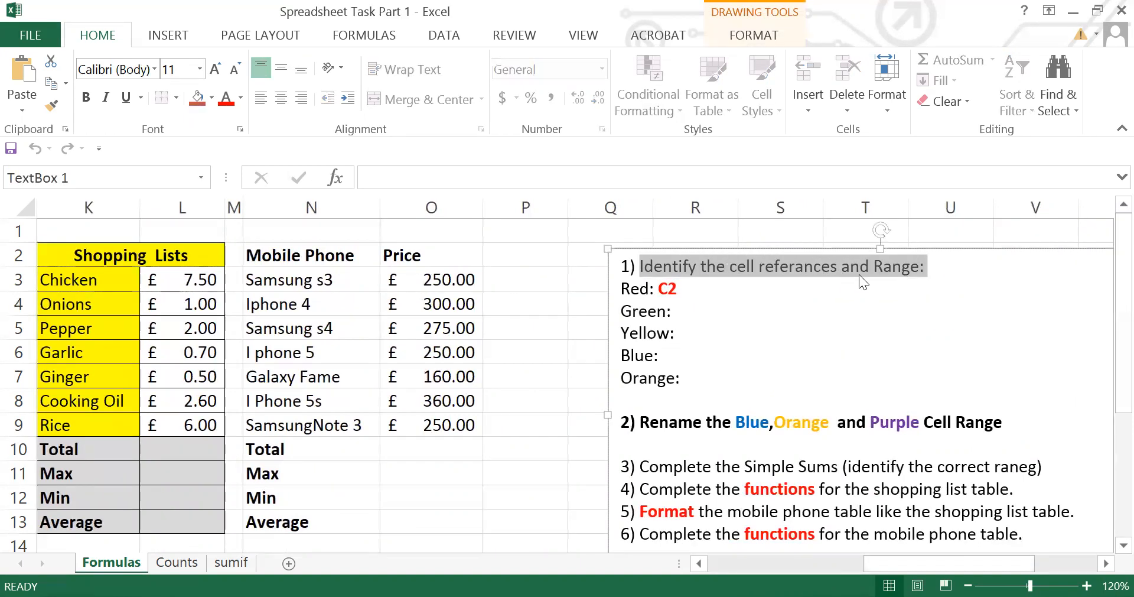
drag(875, 560, 719, 564)
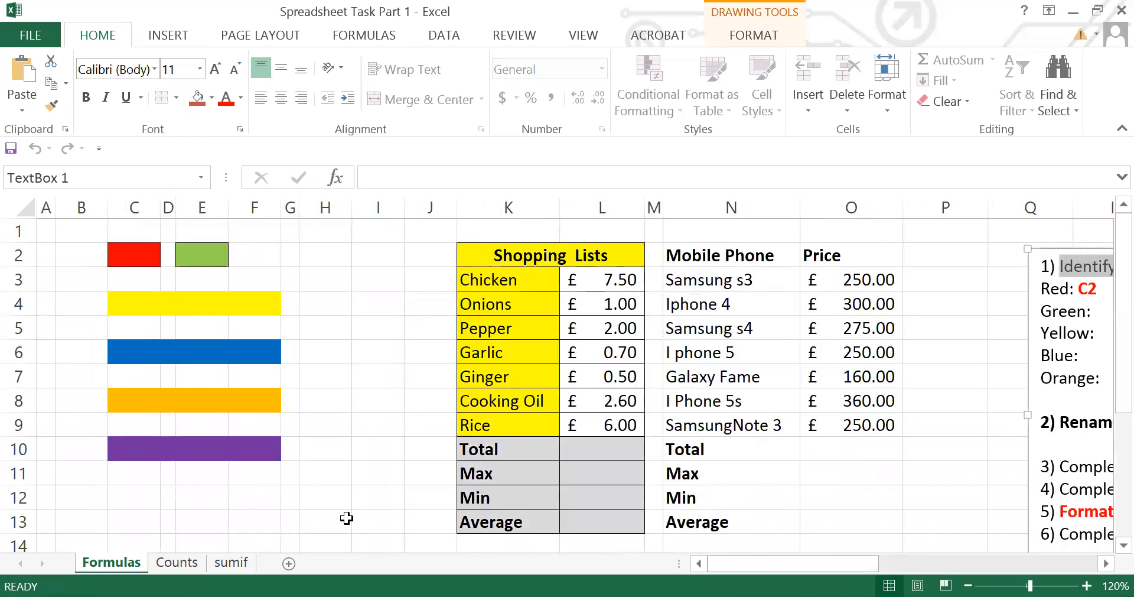
Step: Identify the green cell's reference and record it as E2 beside Green in the task text box
click(147, 257)
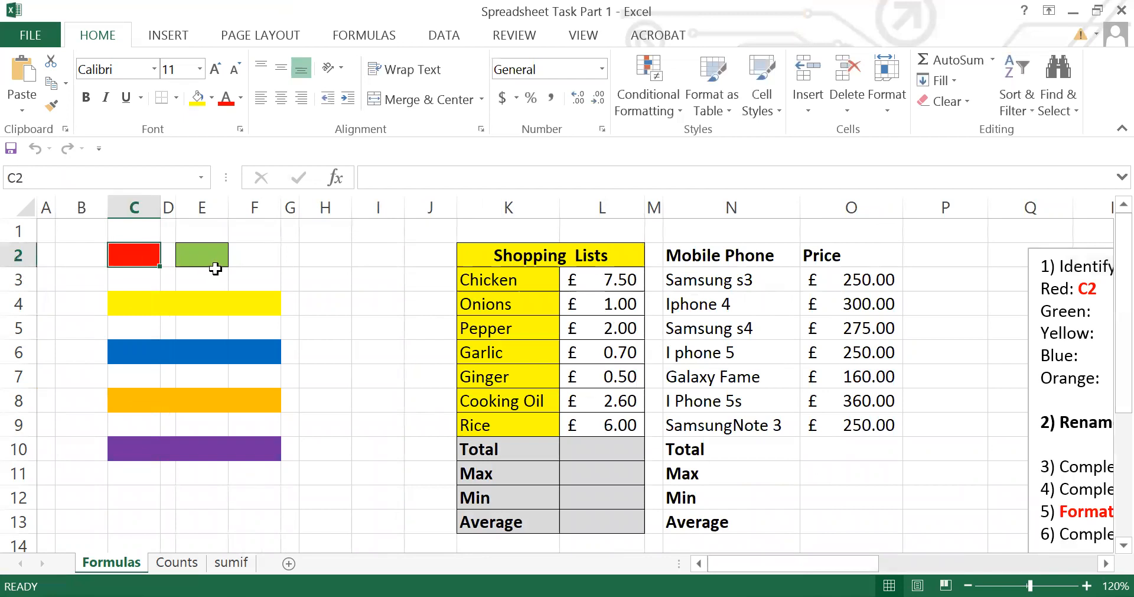
click(216, 259)
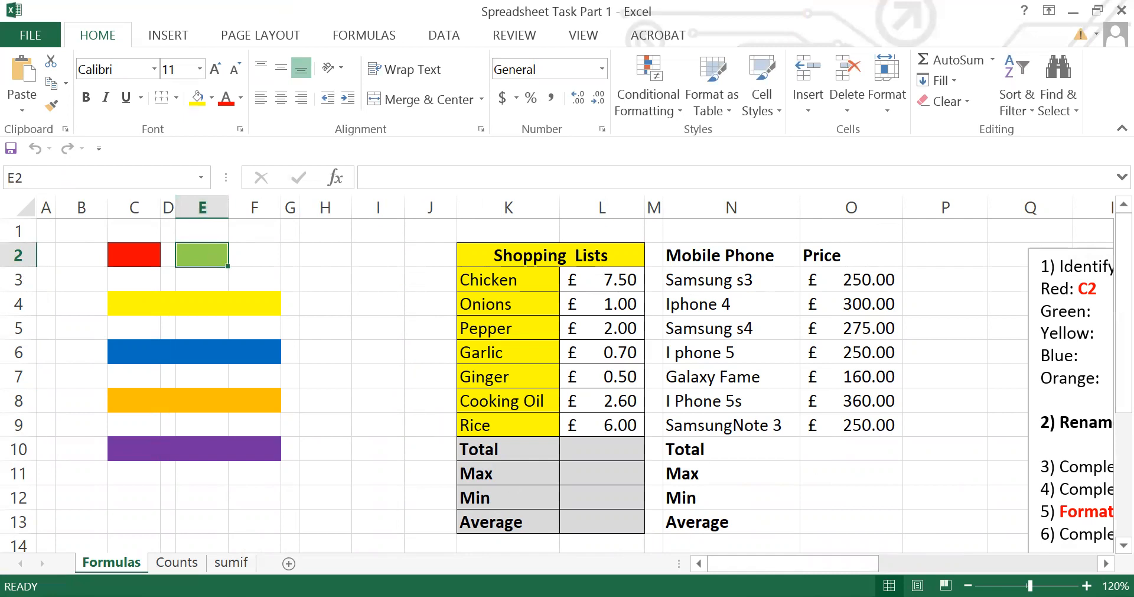
drag(815, 563, 700, 562)
click(31, 177)
drag(767, 566, 853, 559)
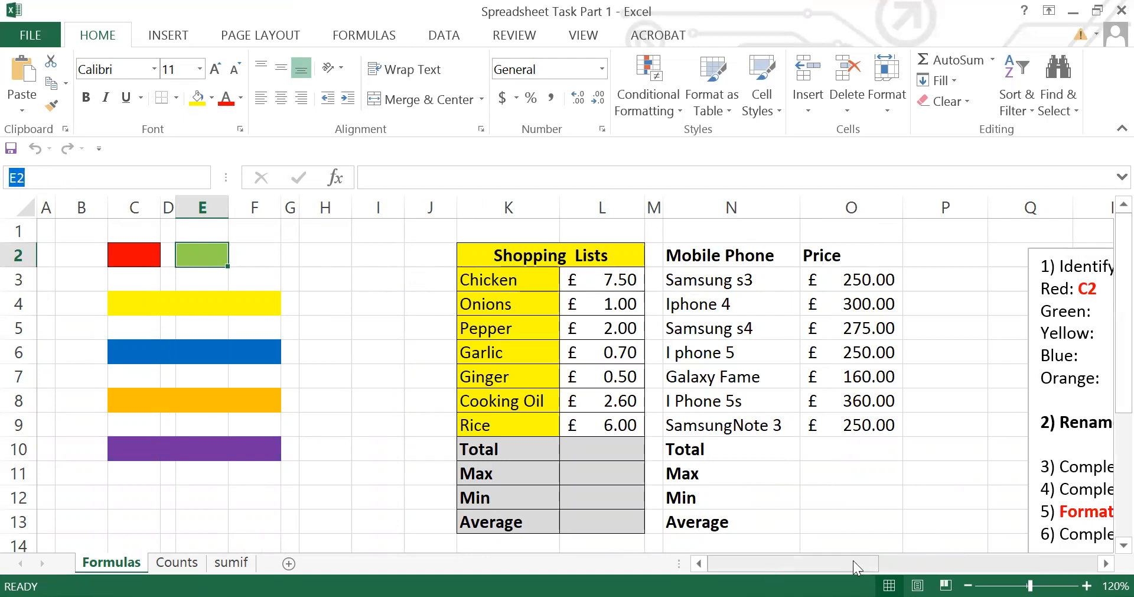
click(859, 312)
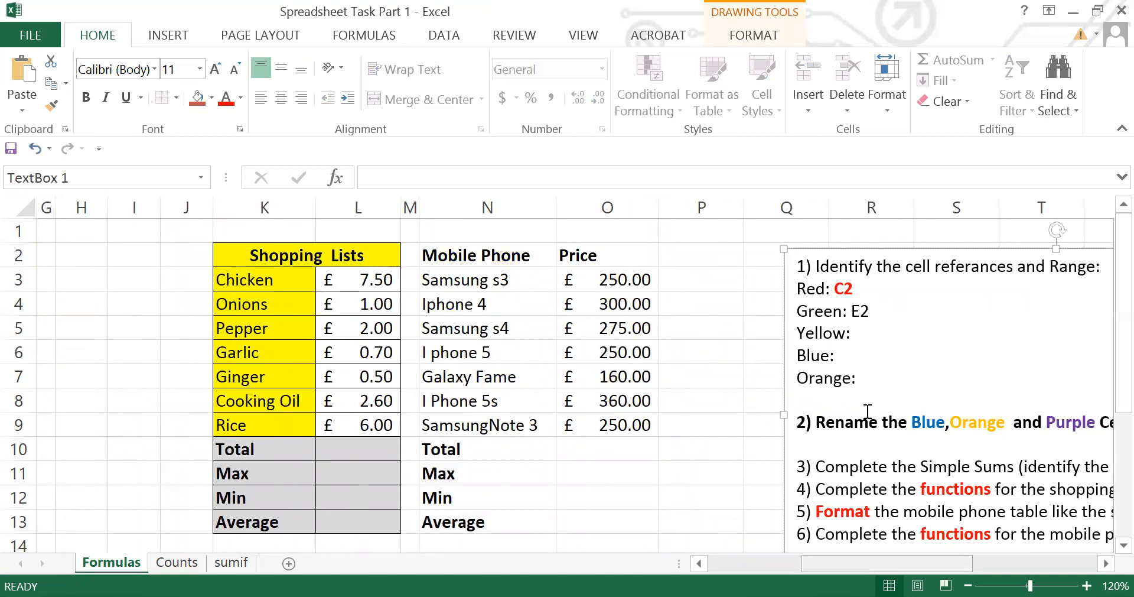
Step: Identify the first and last yellow cells and record the range C4:F4 beside Yellow in the task text box
drag(910, 561, 816, 561)
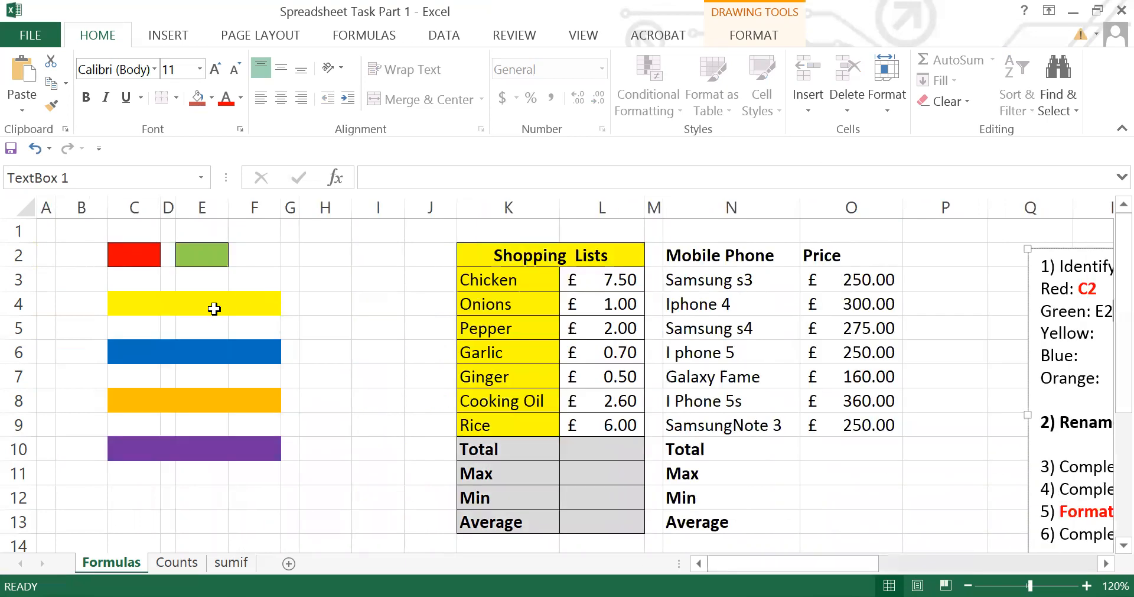
click(213, 307)
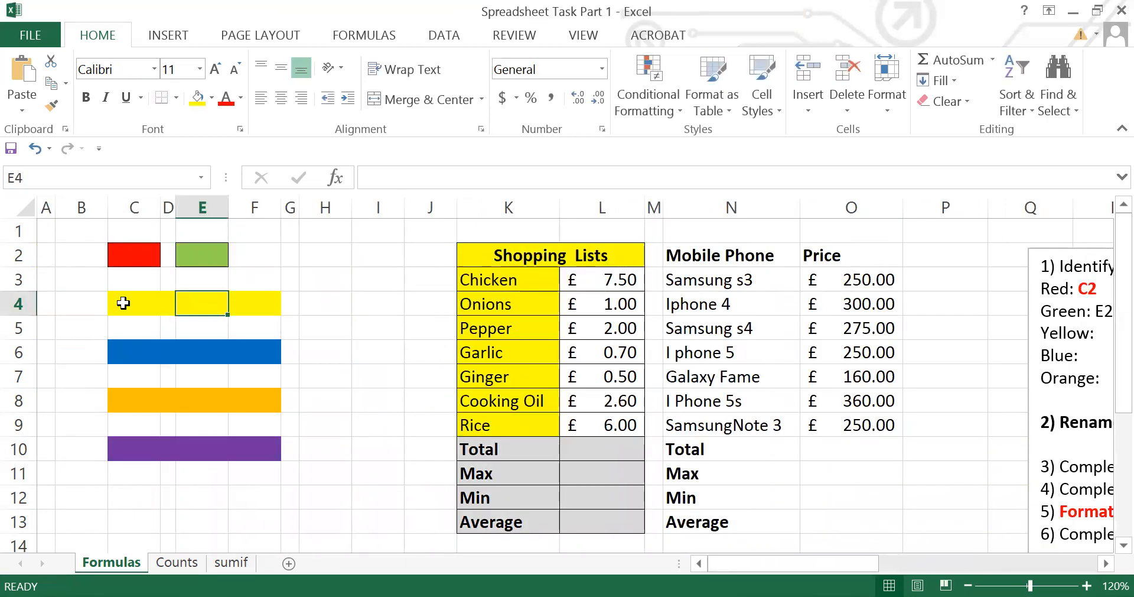
drag(121, 307, 263, 300)
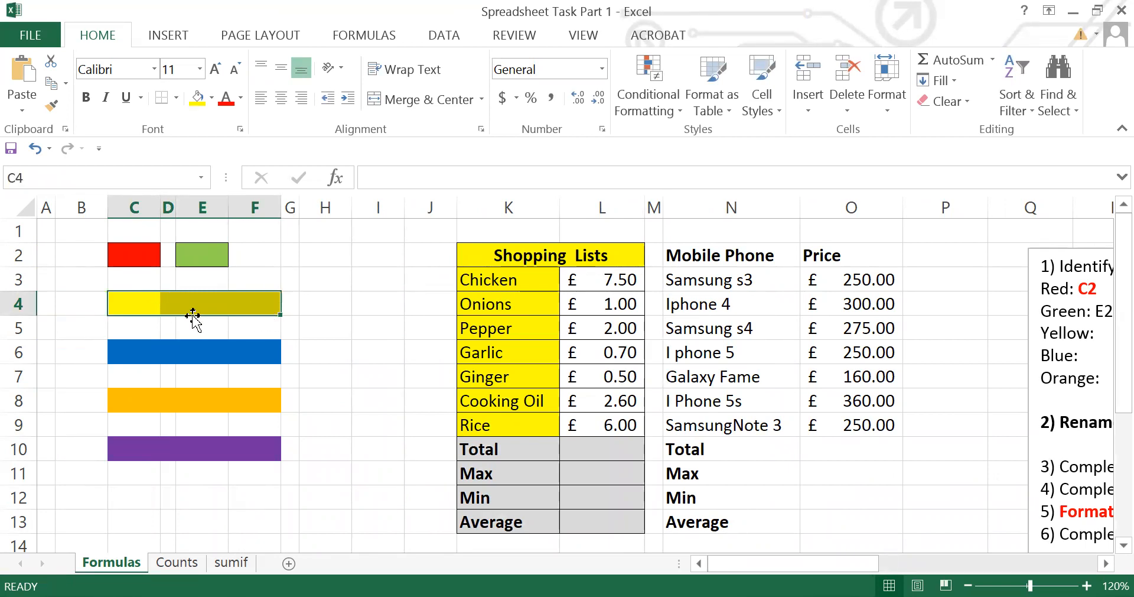
click(136, 310)
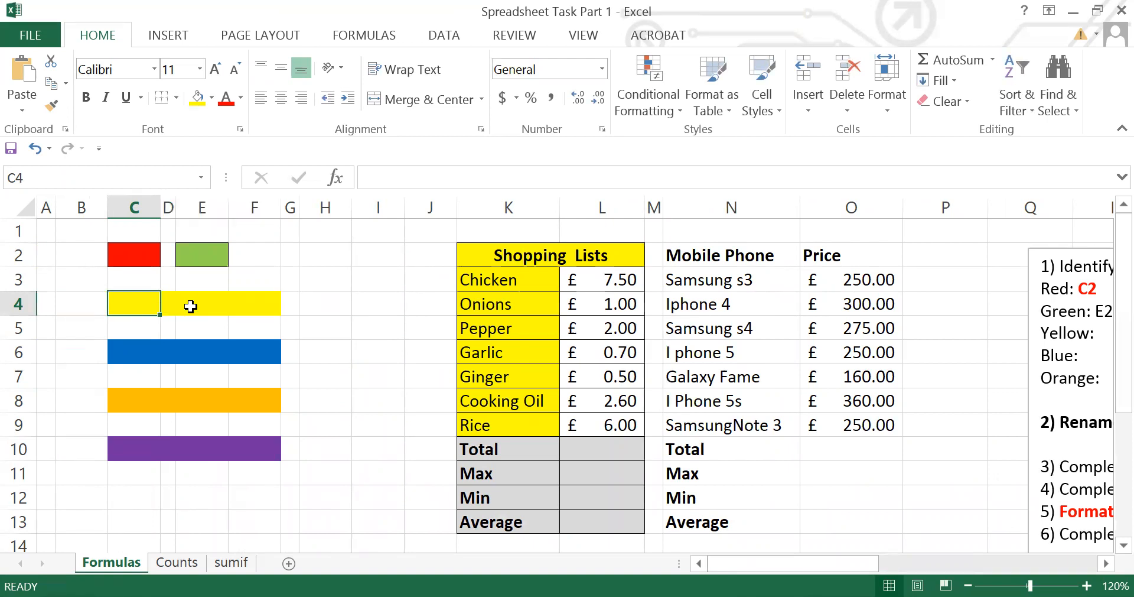
click(260, 302)
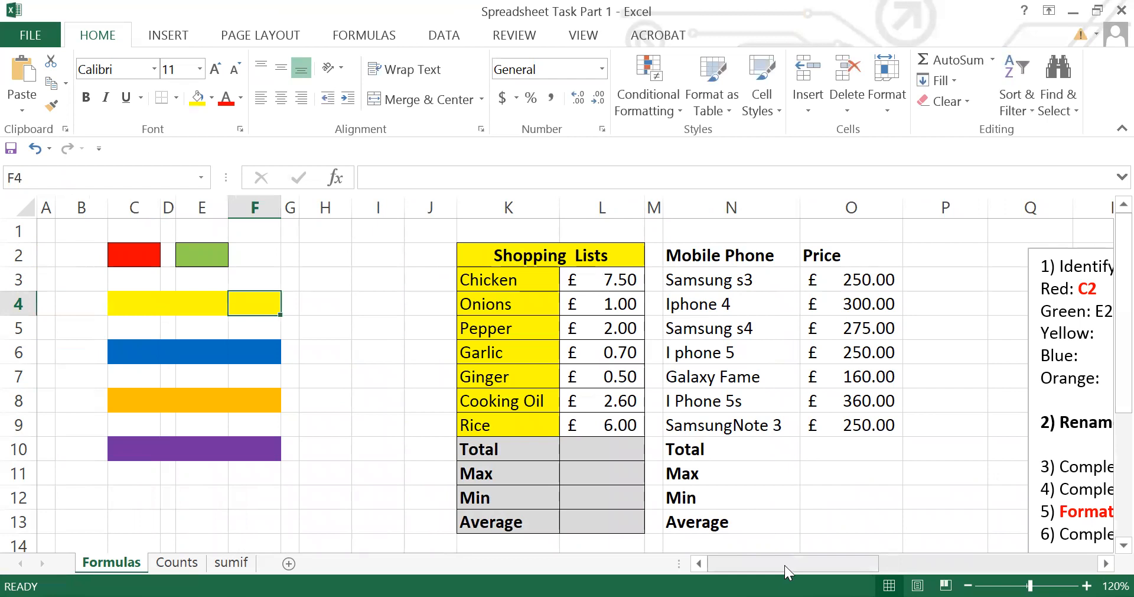
drag(787, 568, 880, 568)
click(868, 334)
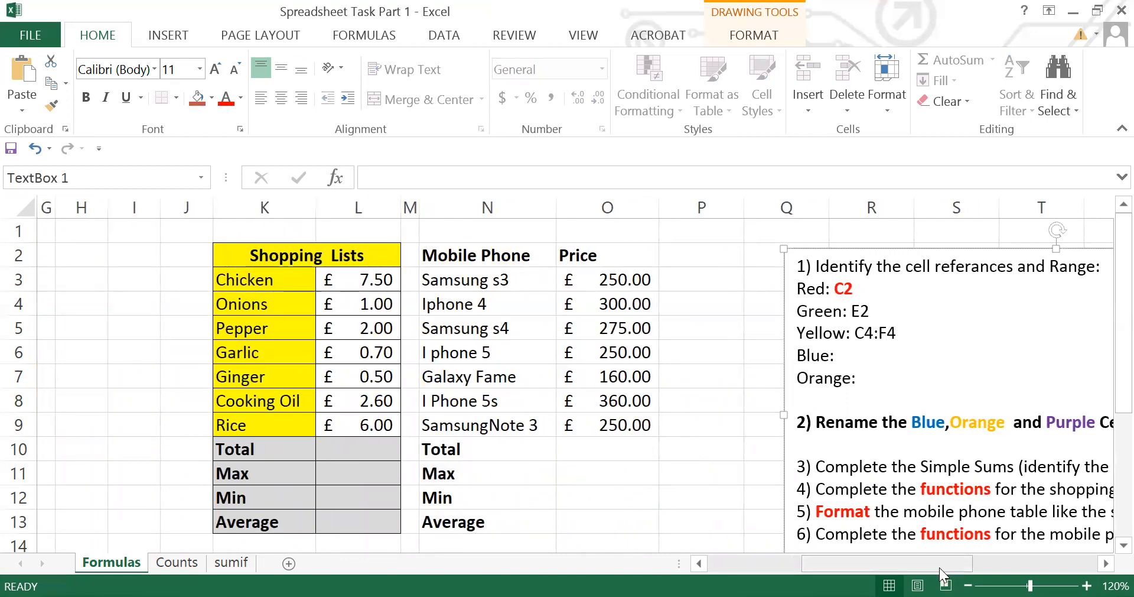
Step: Identify the blue cells' range and record C6:F6 beside Blue in the task text box
drag(940, 568, 847, 568)
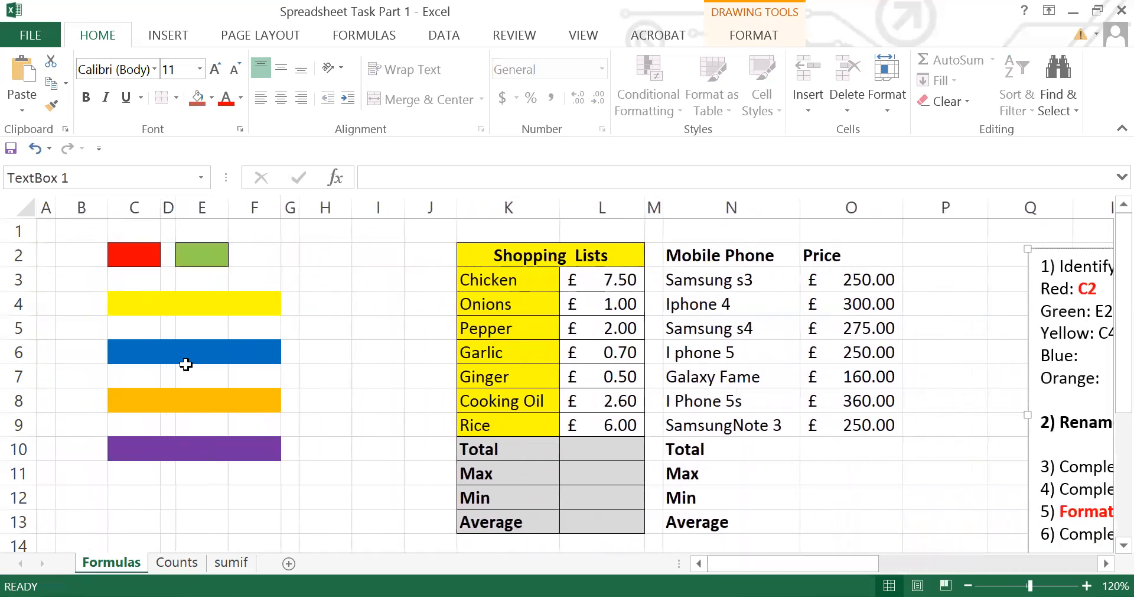
click(200, 378)
click(143, 355)
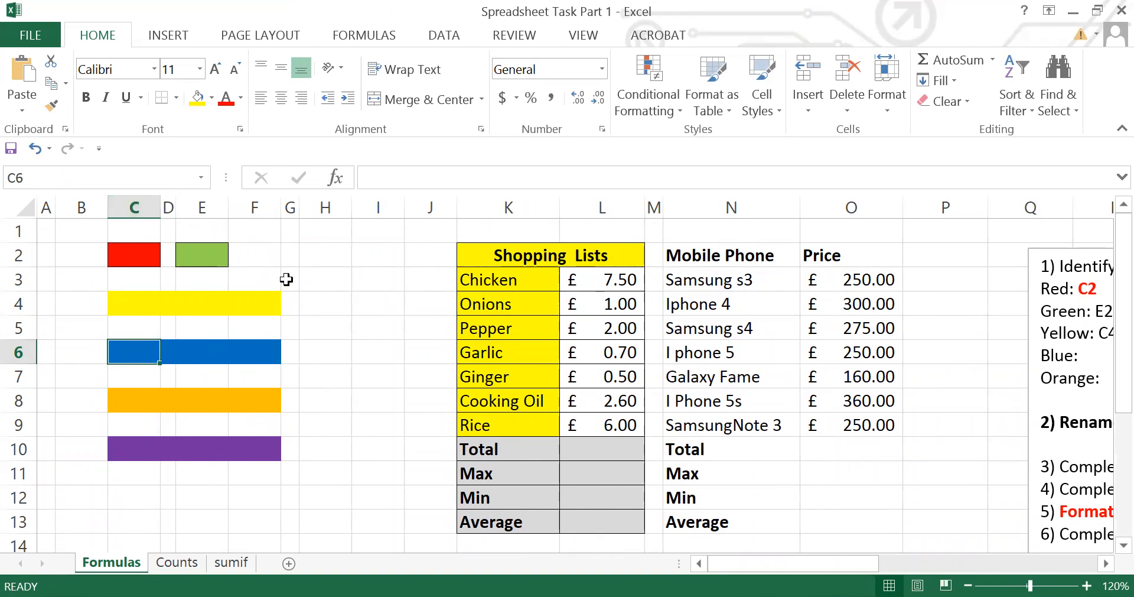
drag(748, 564, 842, 564)
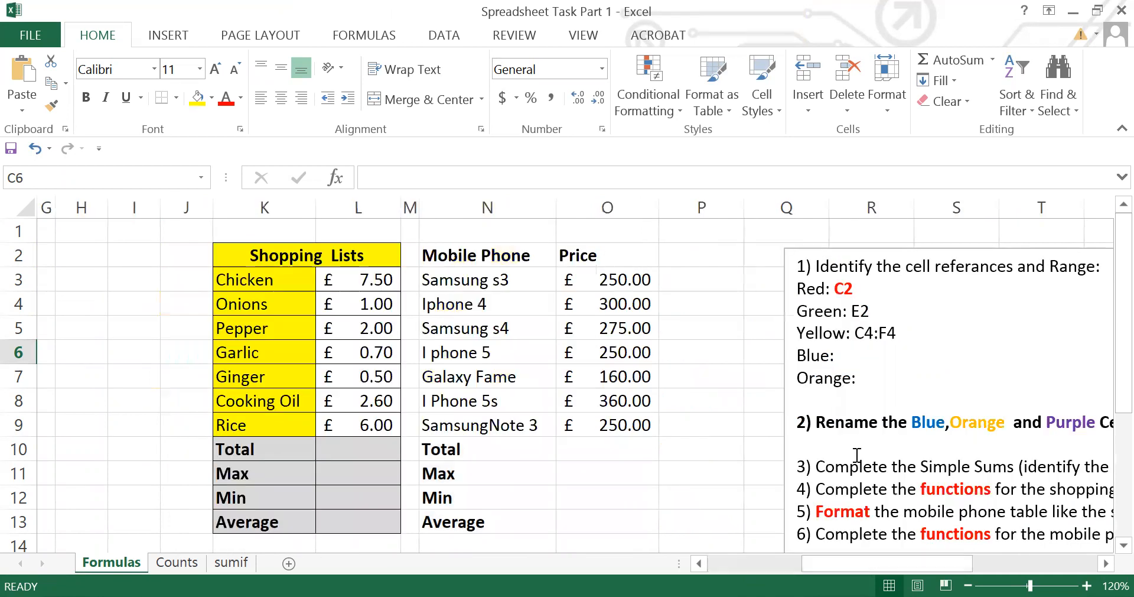
click(863, 352)
text(C6:F6)
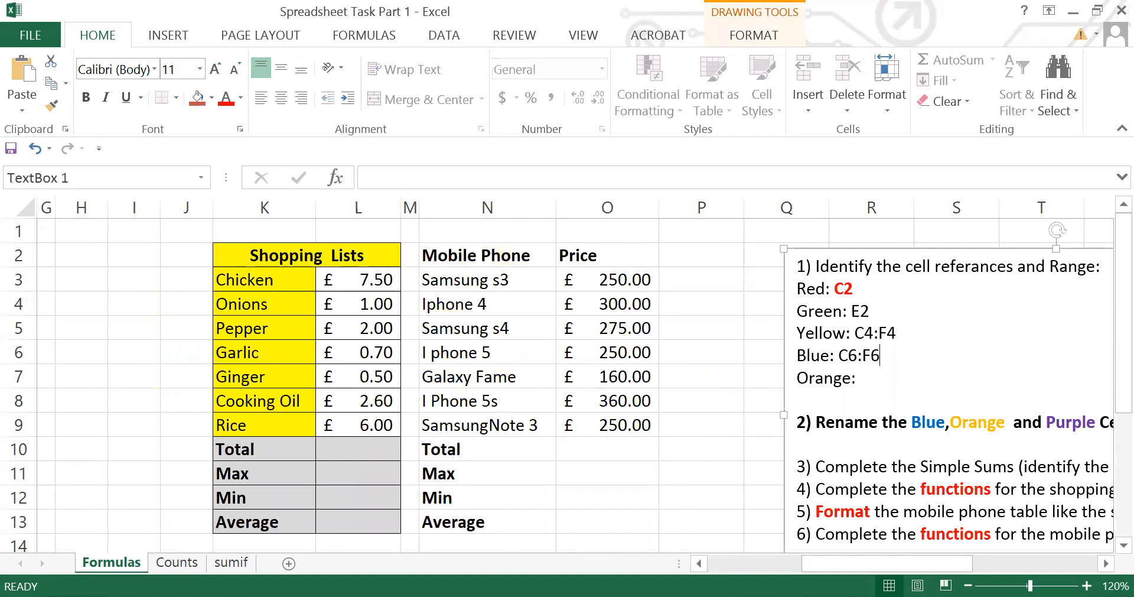
Step: Identify the orange cells' range and record C8:F8 beside Orange in the task text box
click(753, 563)
click(245, 414)
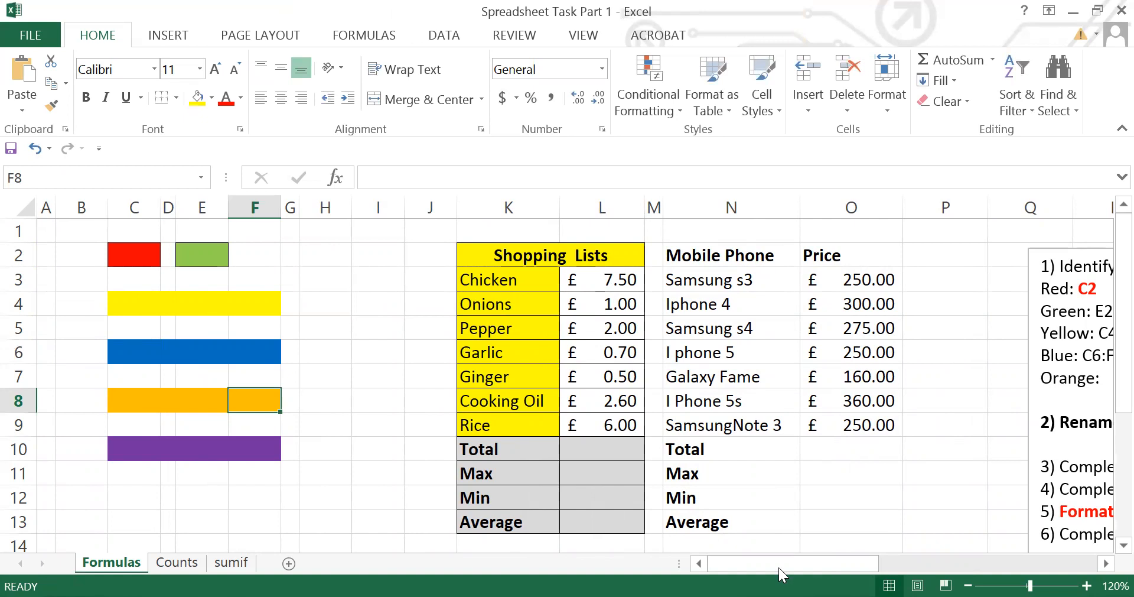
drag(780, 565, 872, 565)
click(874, 376)
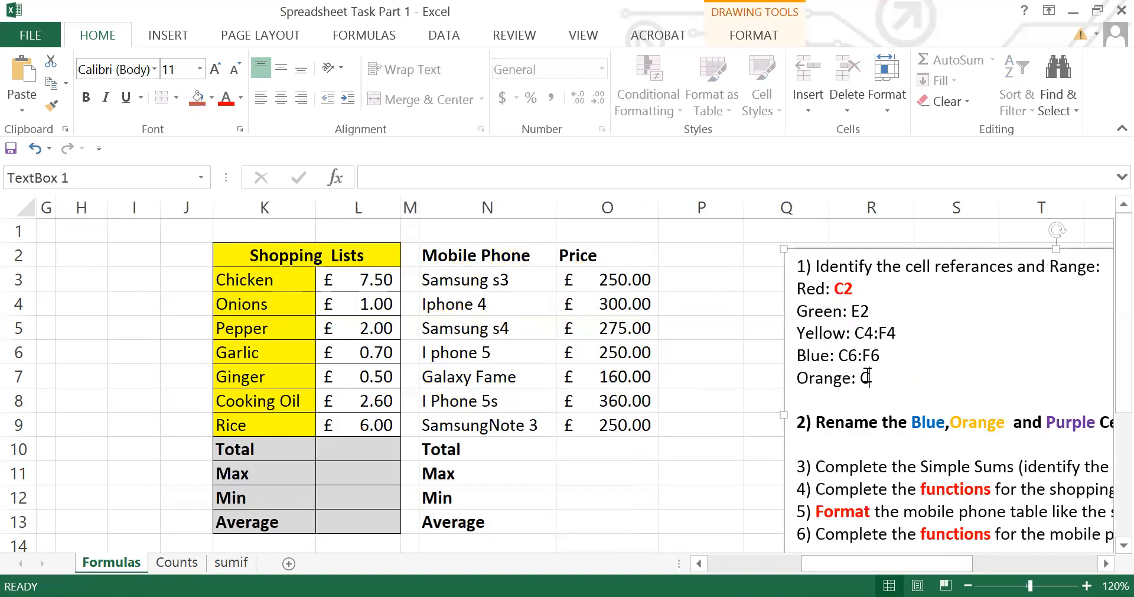
text(C8:F8)
Step: Read the second task about renaming ranges and try to name the blue range C6:F6 as Blue
drag(826, 564, 919, 556)
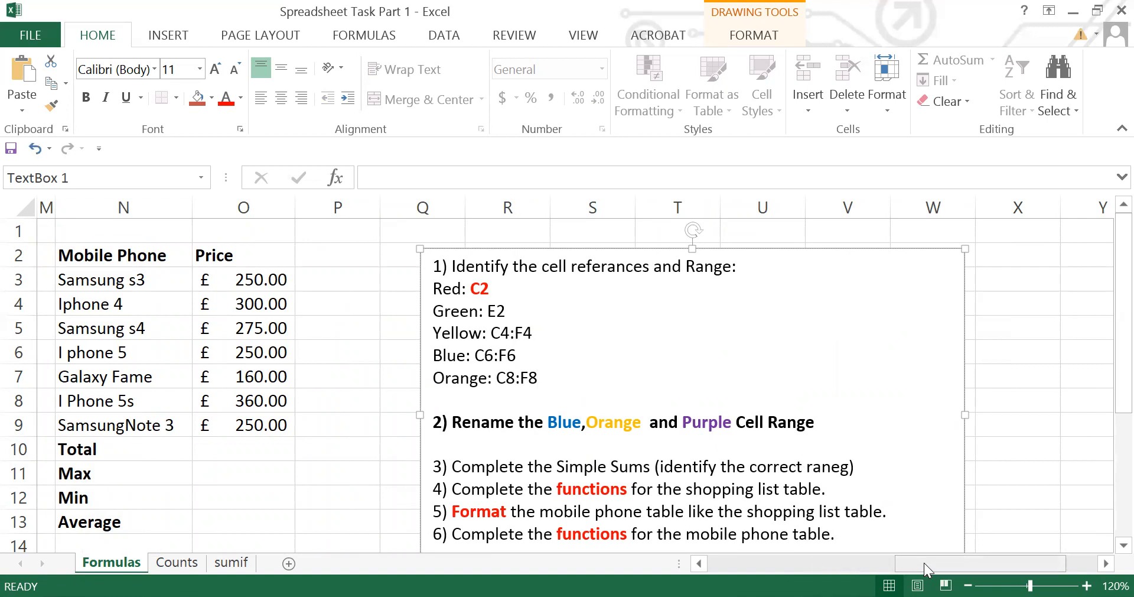
drag(924, 560, 708, 564)
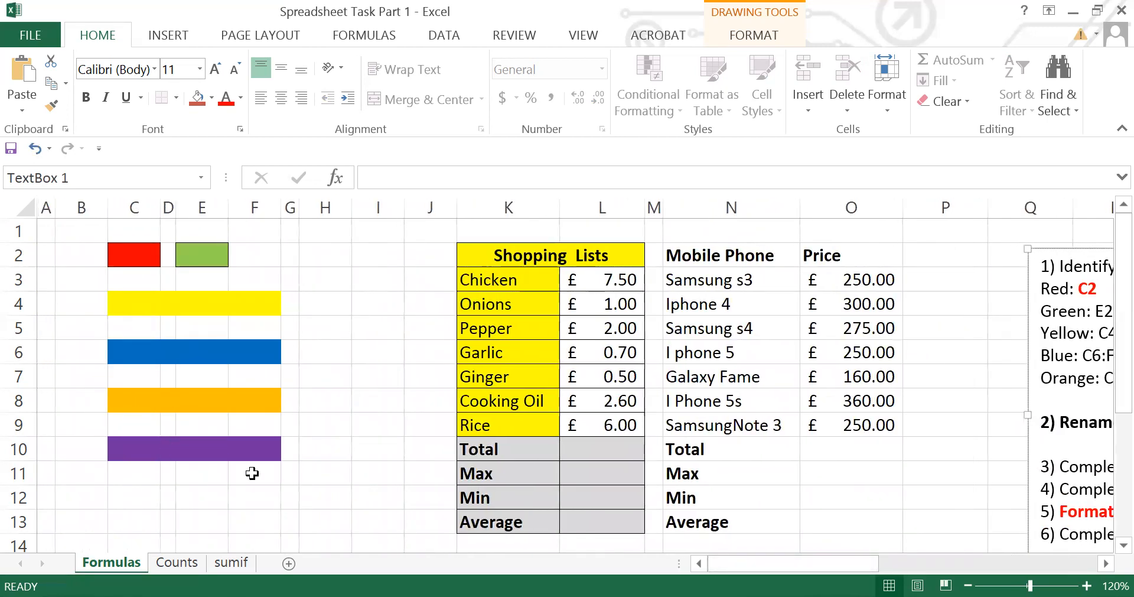
mouse_move(790, 561)
mouse_down()
mouse_move(893, 566)
mouse_move(785, 566)
mouse_up()
click(130, 363)
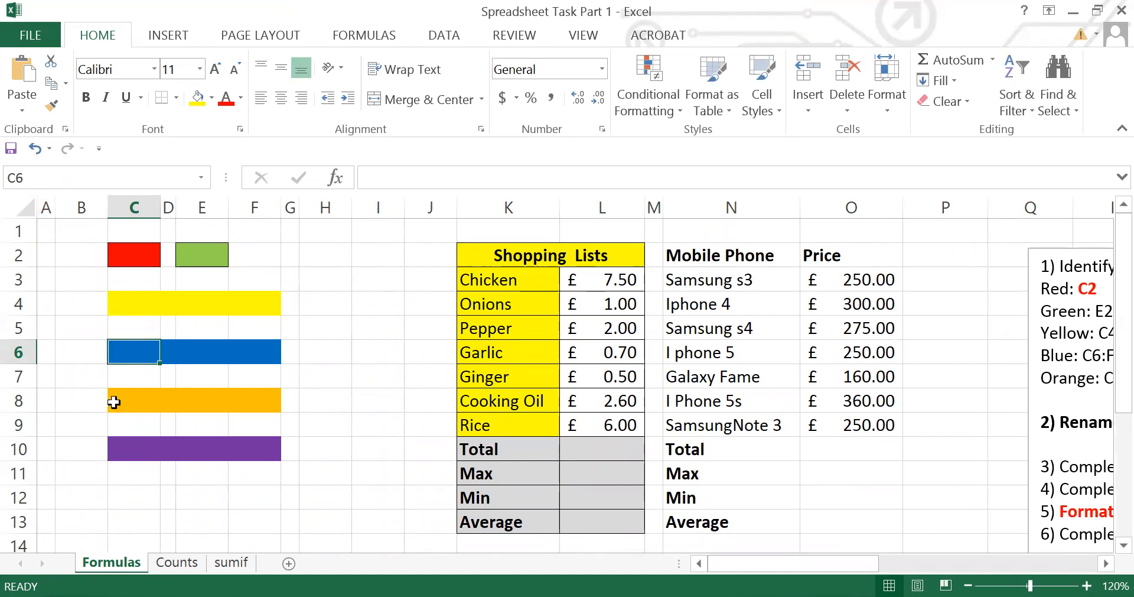
drag(136, 352, 276, 354)
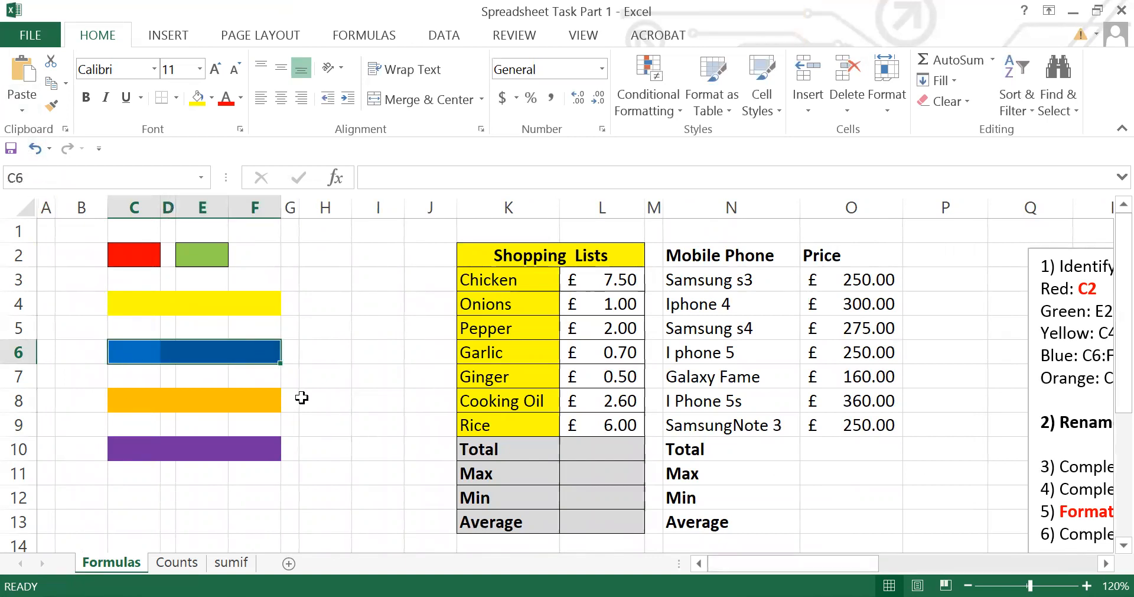
click(322, 372)
drag(132, 352, 256, 367)
click(5, 178)
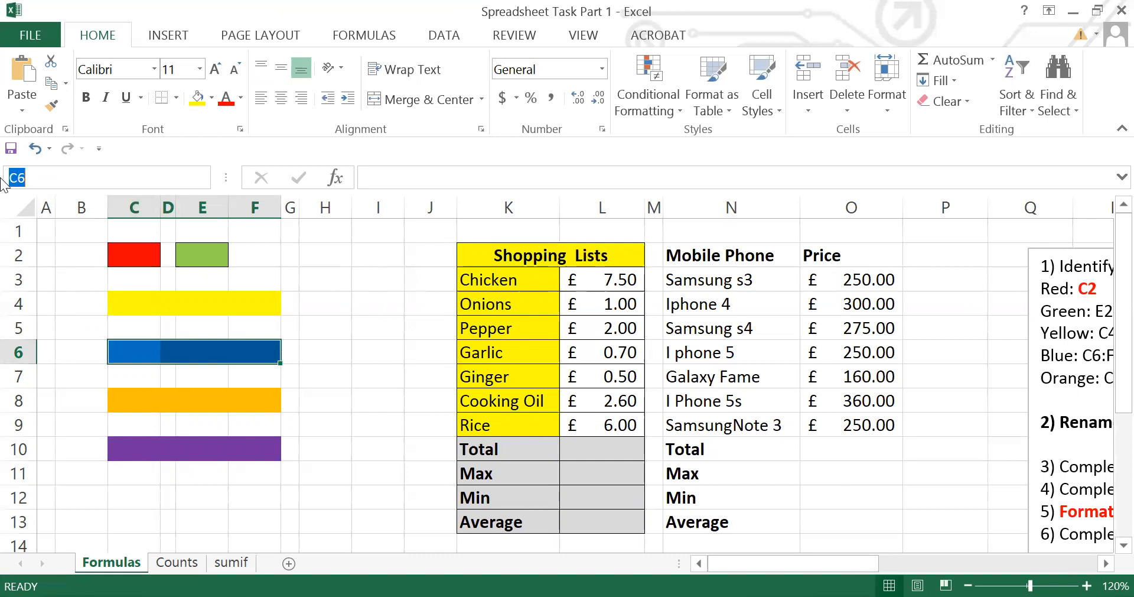
text(Blue)
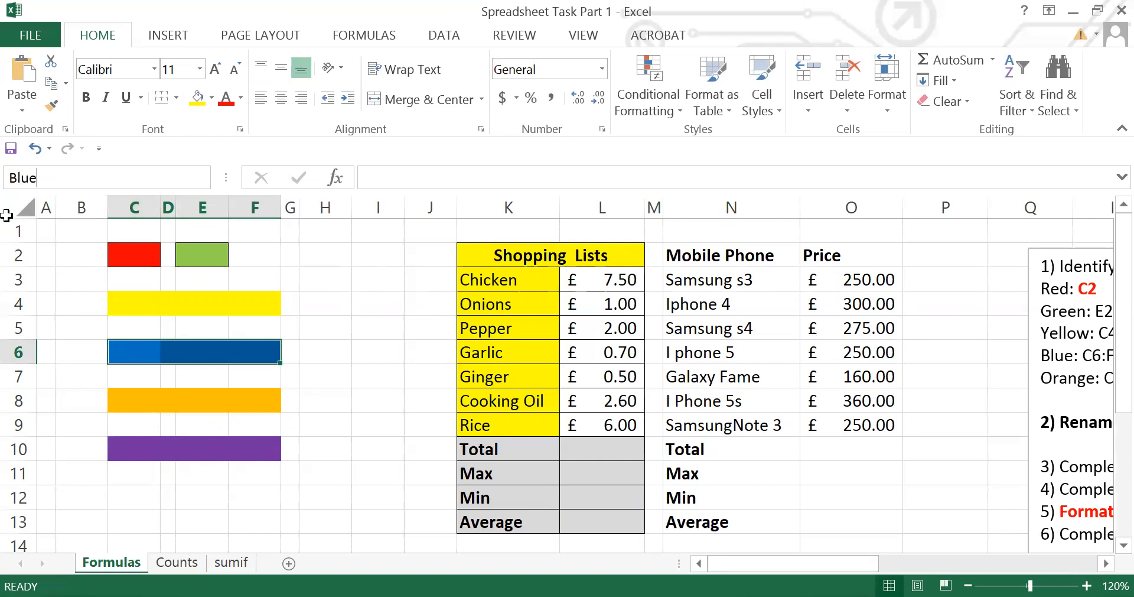
key(Return)
click(426, 424)
Step: Name the blue cell range C6:F6 as Blue, and reselect the range to check its name
drag(157, 352, 274, 361)
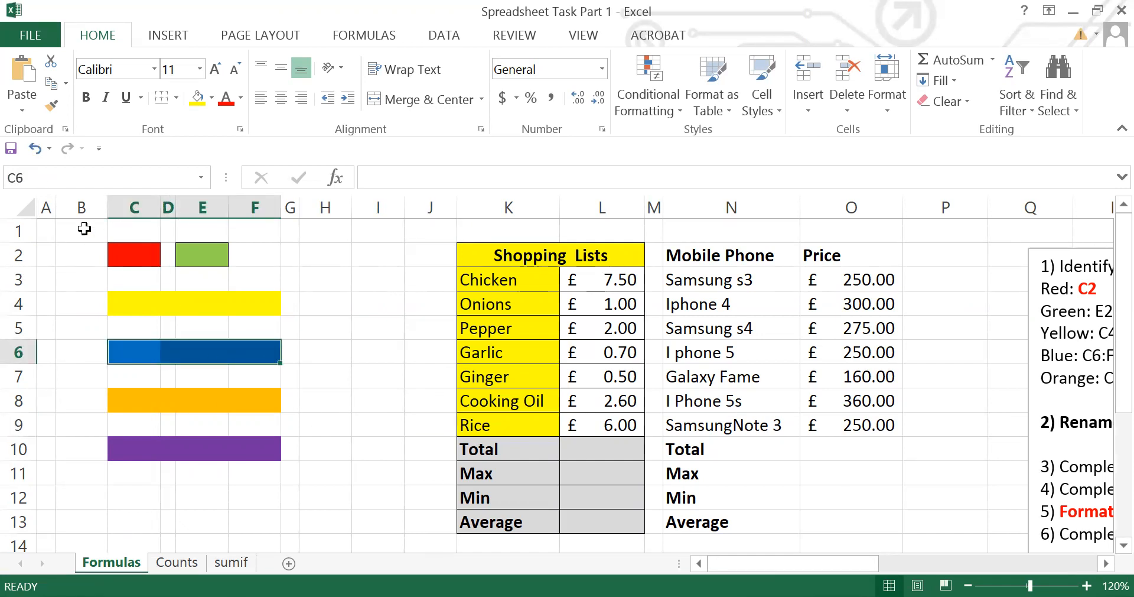
click(20, 177)
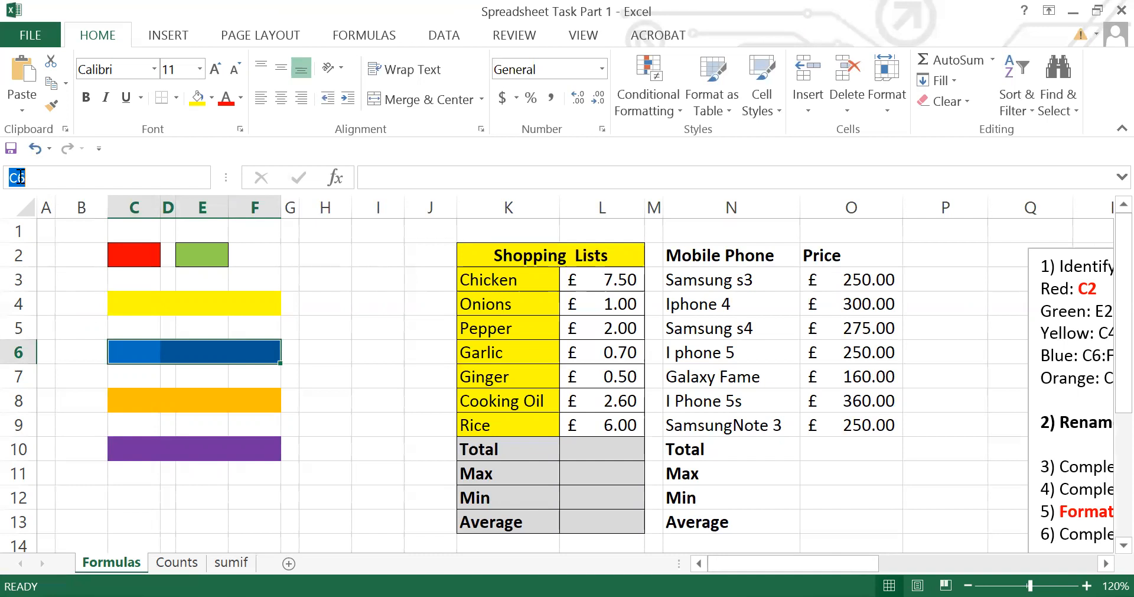
click(43, 177)
text(Blue)
key(Return)
click(325, 375)
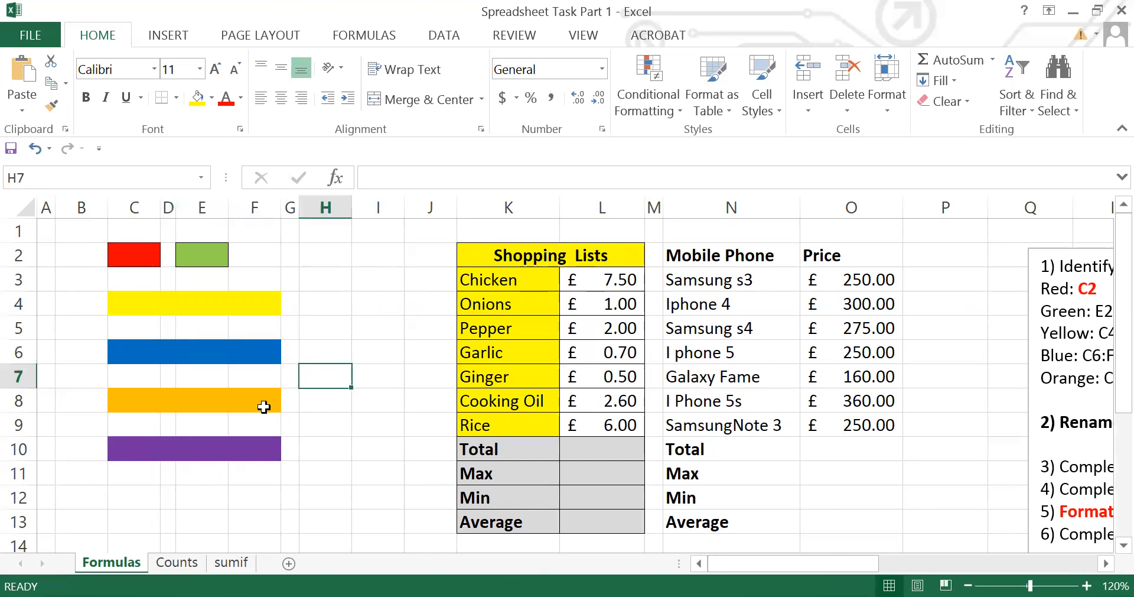
click(195, 355)
drag(141, 352, 267, 359)
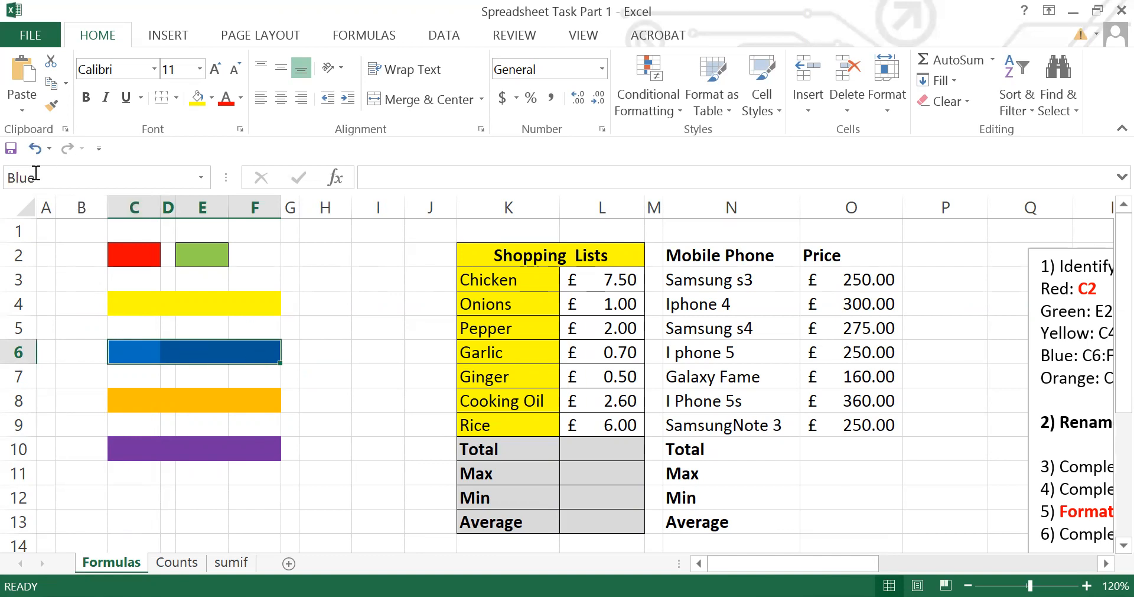
Step: Name the orange cell range C8:F8 as Orange, and reselect the range to check its name
click(137, 400)
drag(159, 397, 273, 398)
click(36, 173)
text(P)
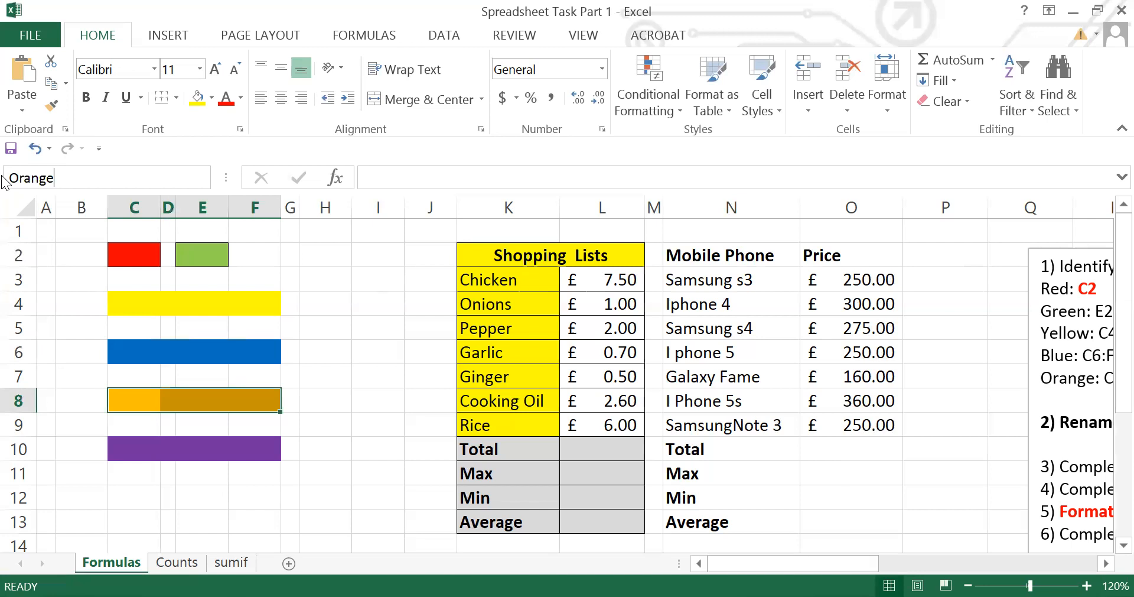
key(Return)
click(331, 399)
drag(126, 392, 263, 402)
Step: Name the purple cell range C10:F10 as Perple, and reselect the range to check its name
drag(119, 447, 252, 453)
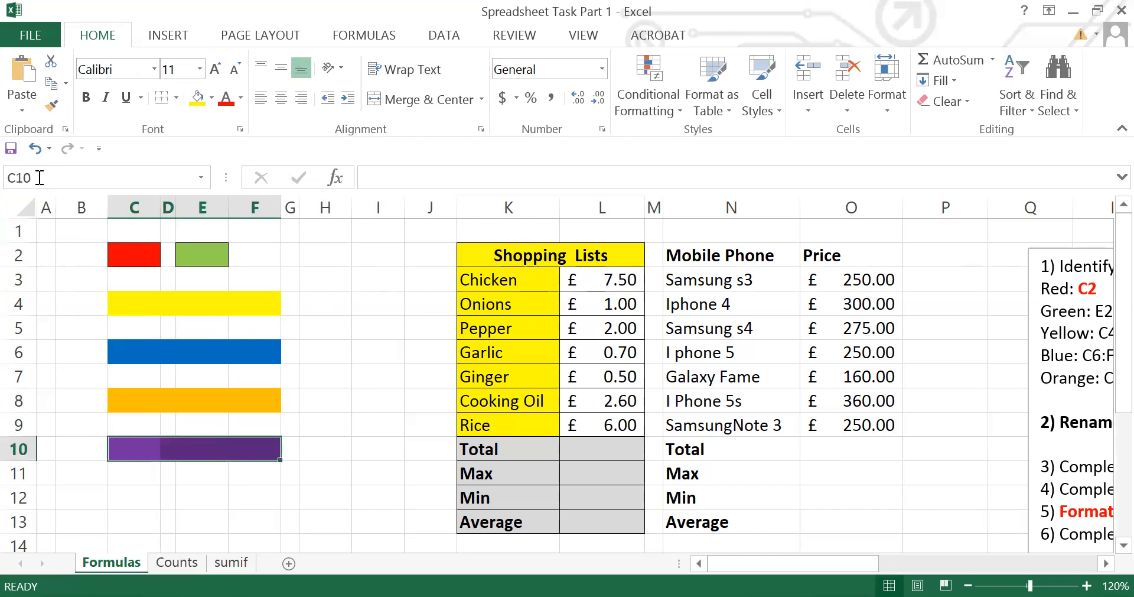
click(22, 177)
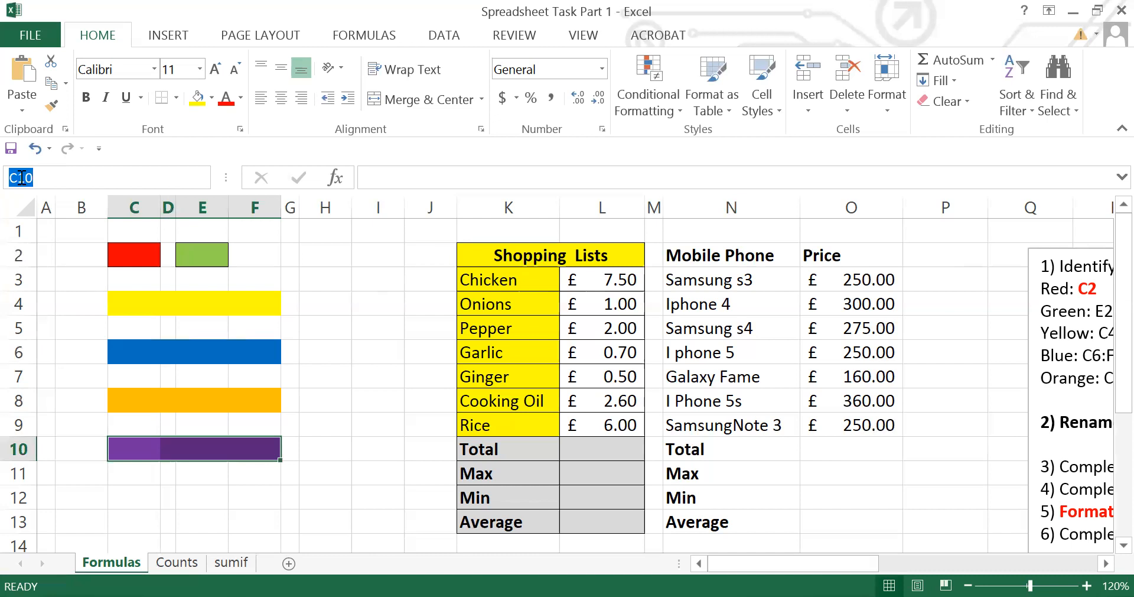
text(Perple)
key(Return)
click(338, 355)
drag(153, 450, 261, 447)
Step: Check the task list, and total the shopping list prices in L10 with the Sum function over L3:L9
drag(740, 565, 940, 555)
scroll(572, 384, down, 1)
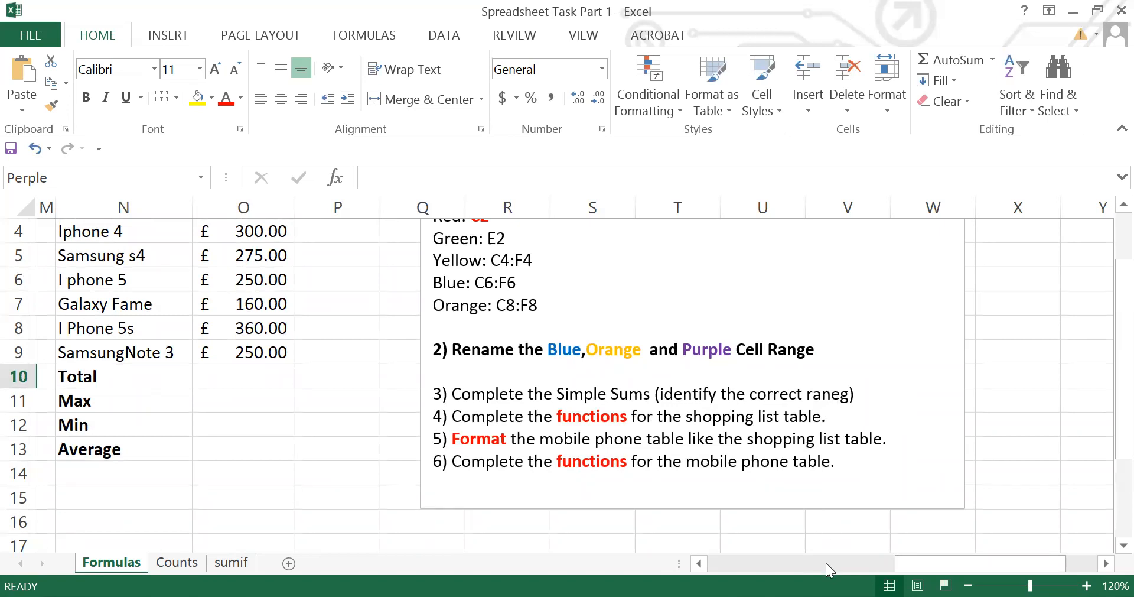
drag(917, 572, 570, 561)
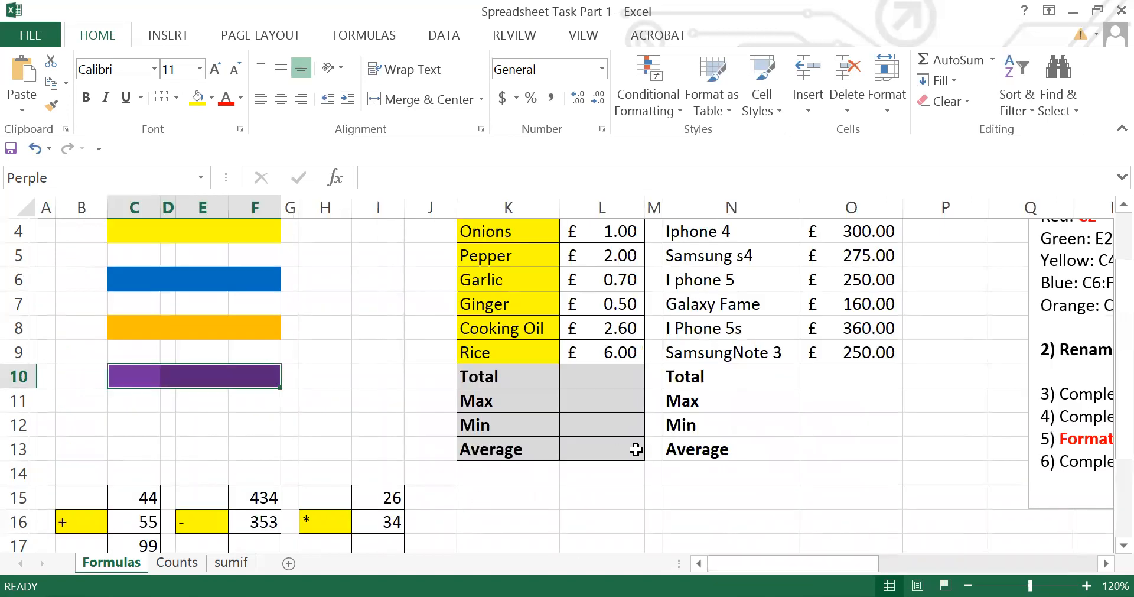
scroll(591, 450, up, 1)
click(577, 450)
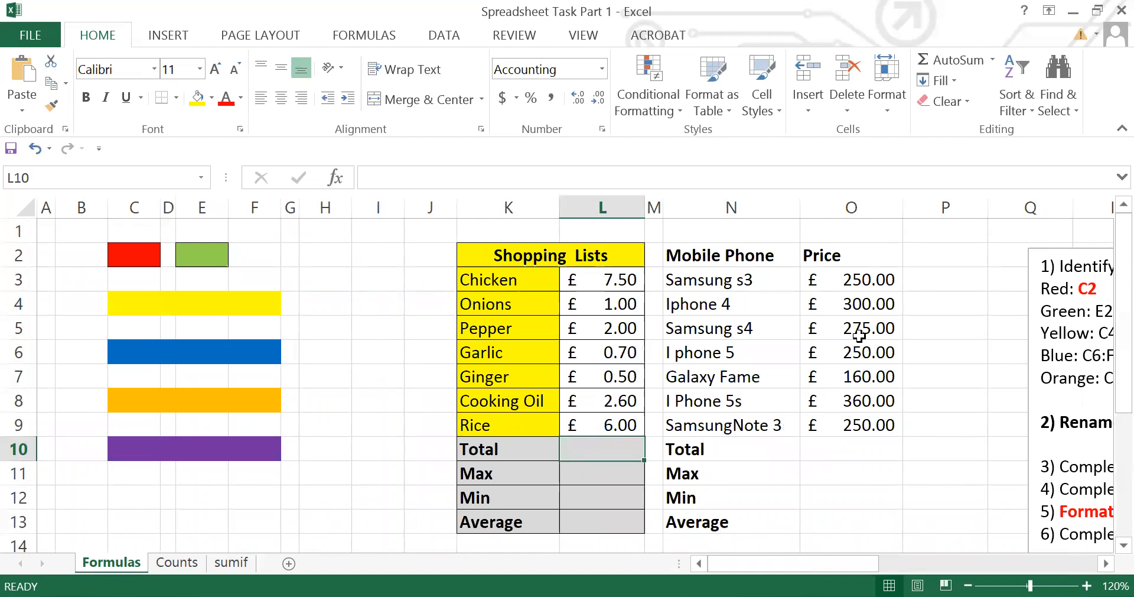
click(994, 62)
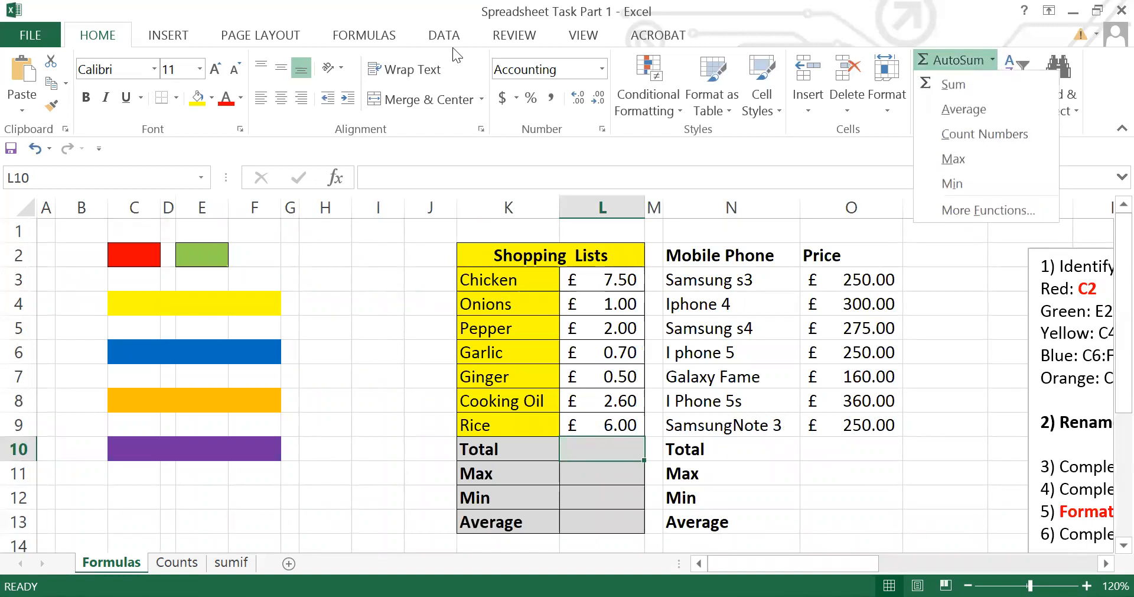
click(973, 43)
click(993, 62)
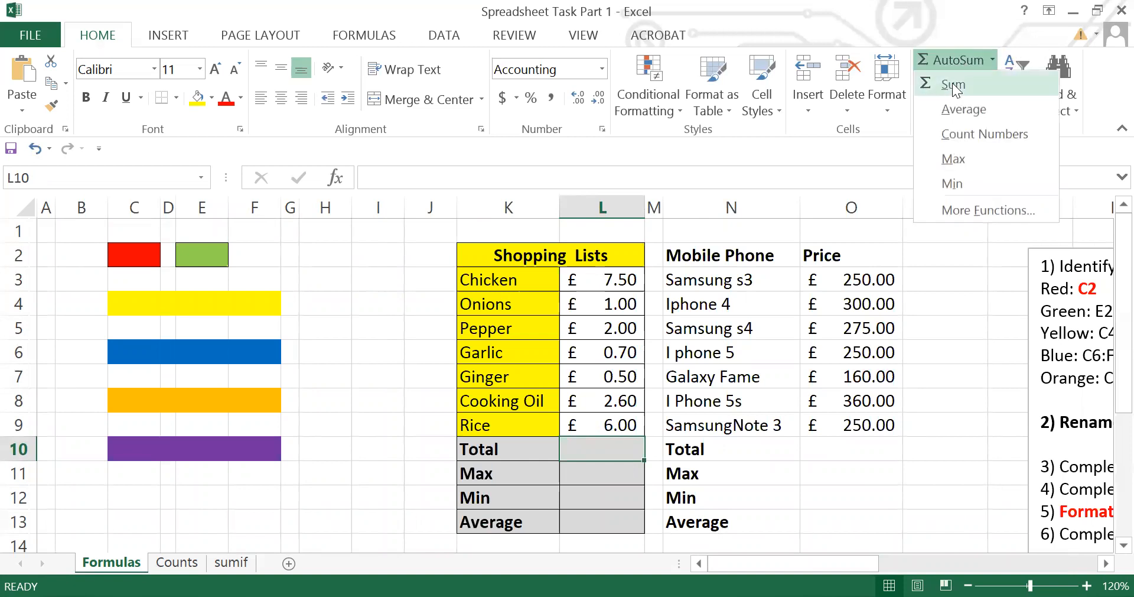
click(947, 83)
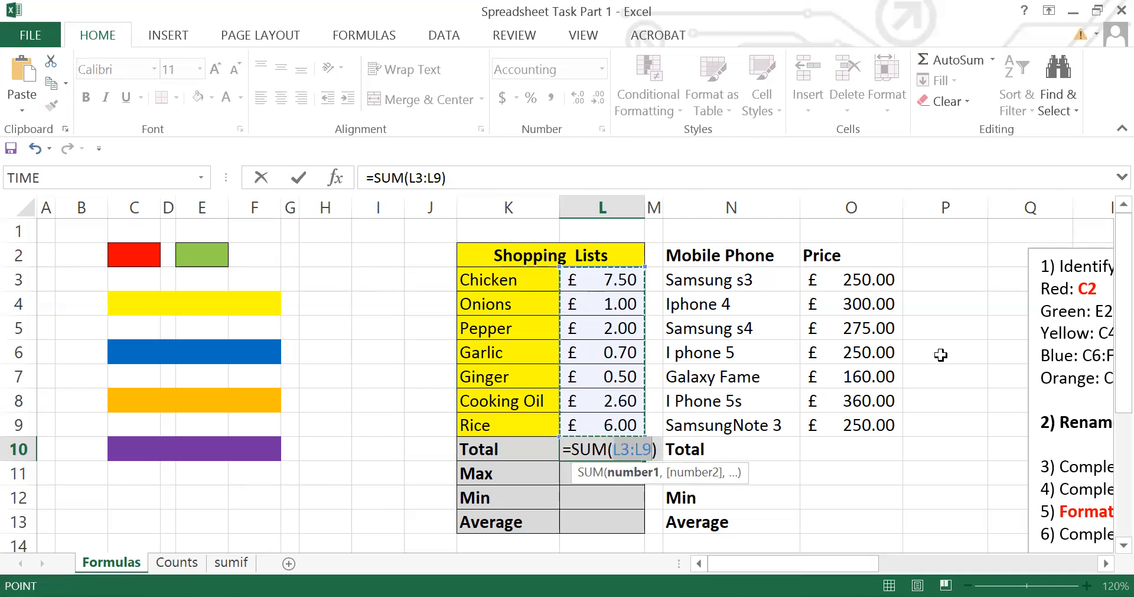
key(Return)
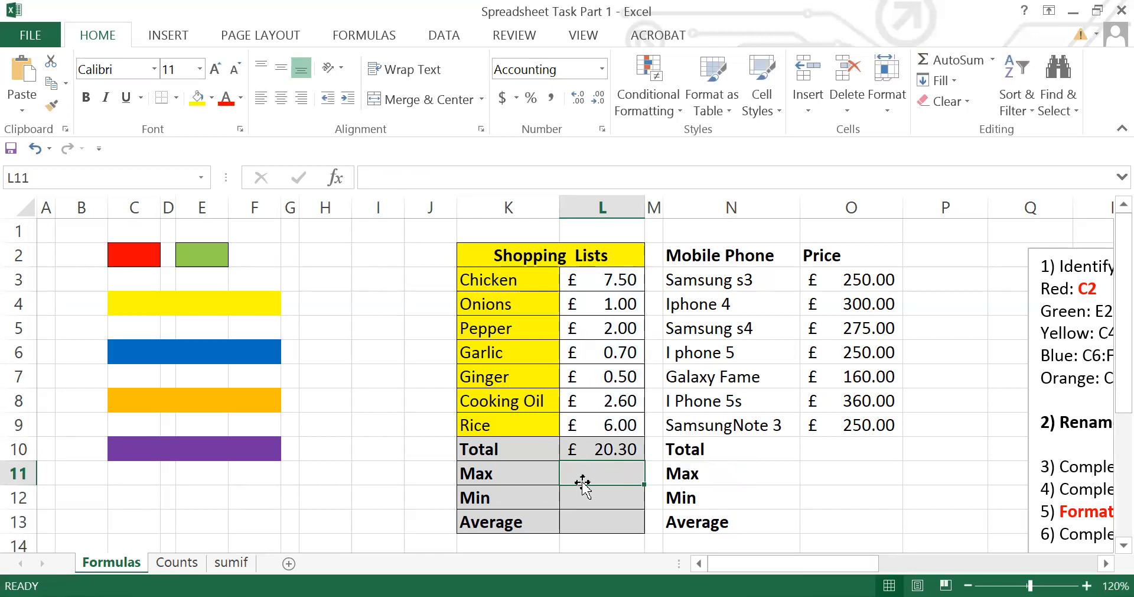
Step: Find the highest shopping list price in L11 with the Max function, correcting its range to L3:L9
click(993, 60)
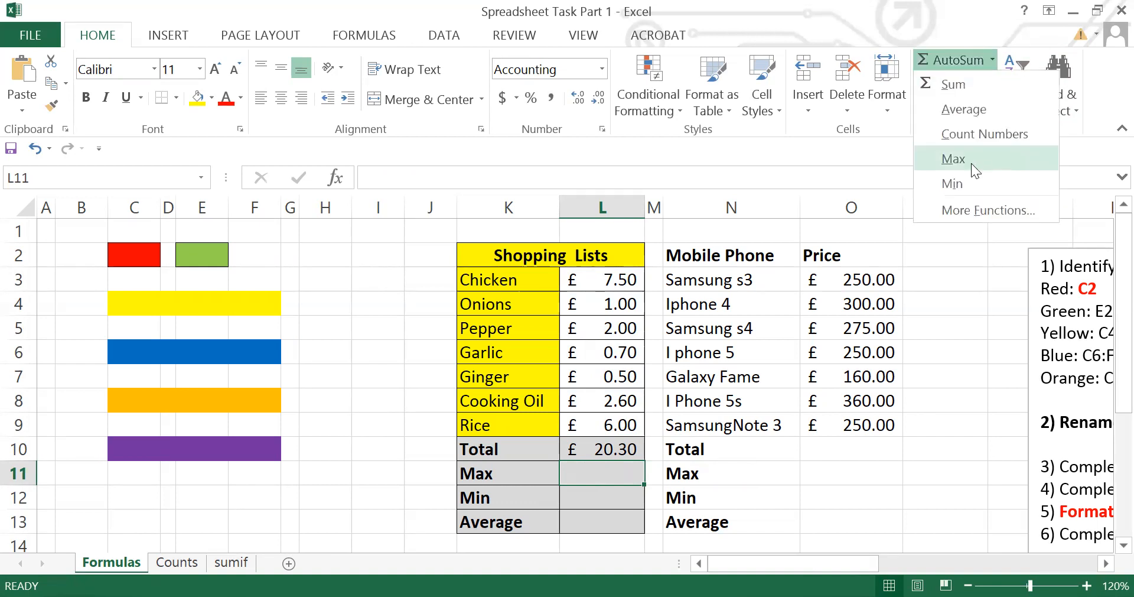
click(954, 159)
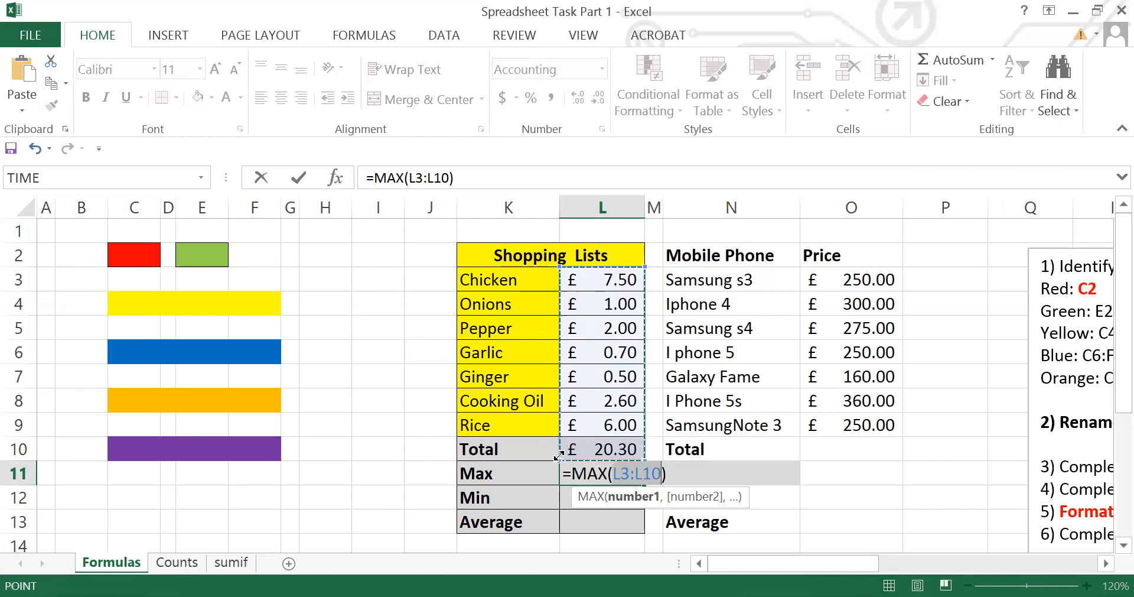
click(697, 465)
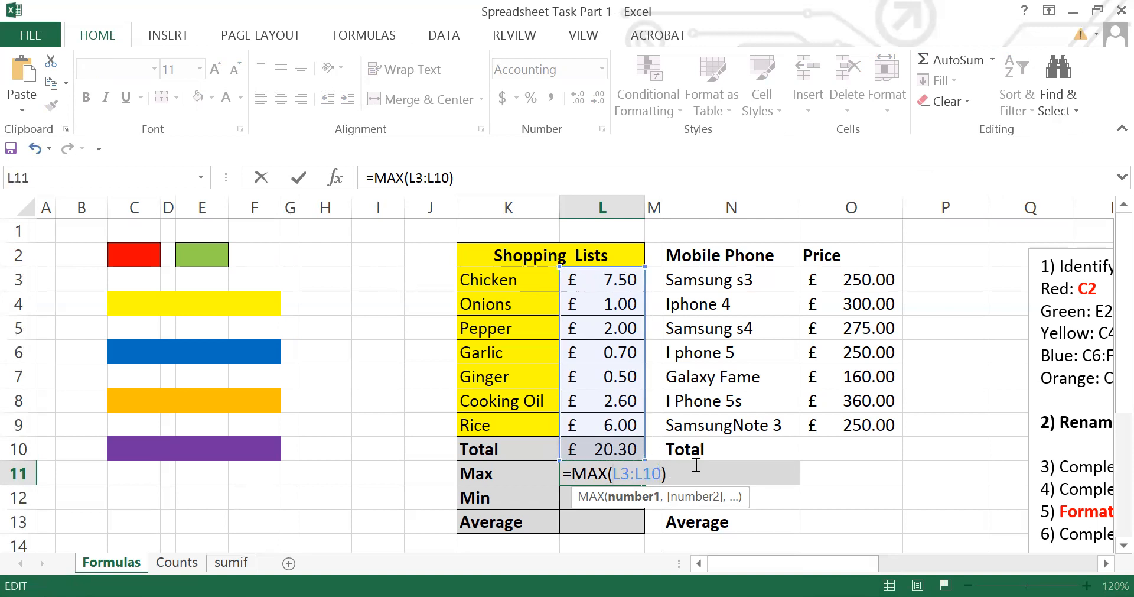
key(BackSpace)
key(BackSpace)
text(9)
key(Return)
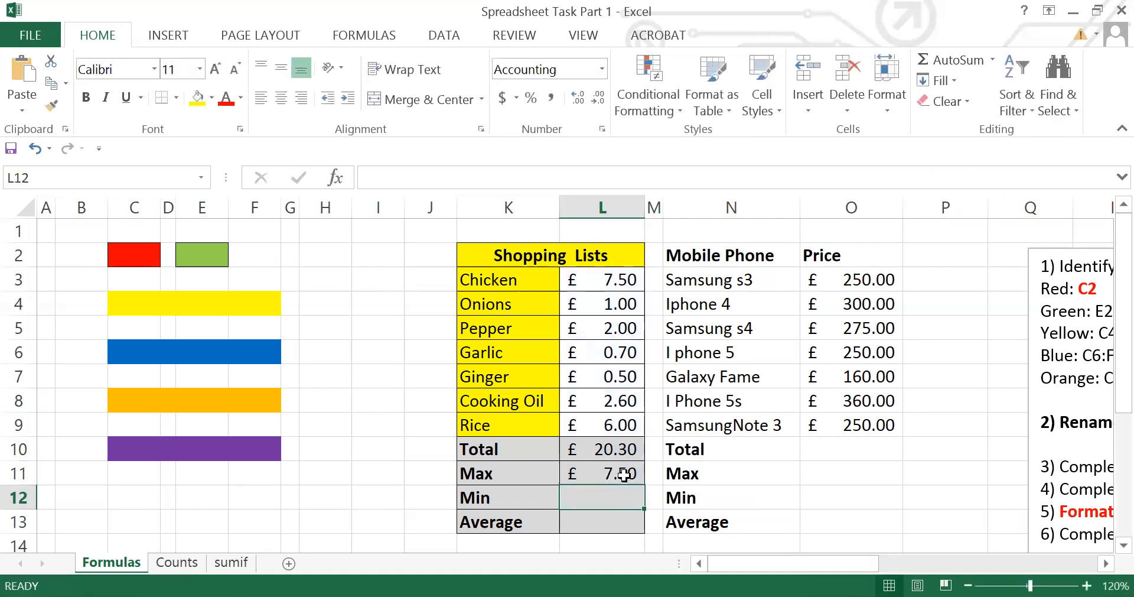
click(624, 474)
drag(608, 287, 608, 415)
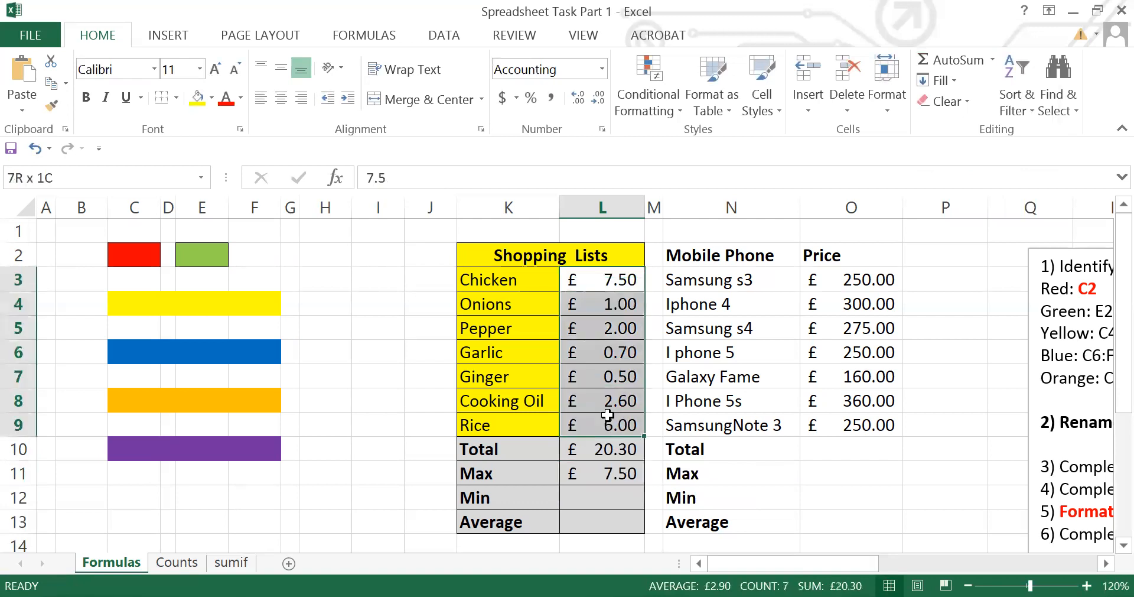
Step: Find the lowest shopping list price in L12 with the Min function over L3:L9
click(619, 499)
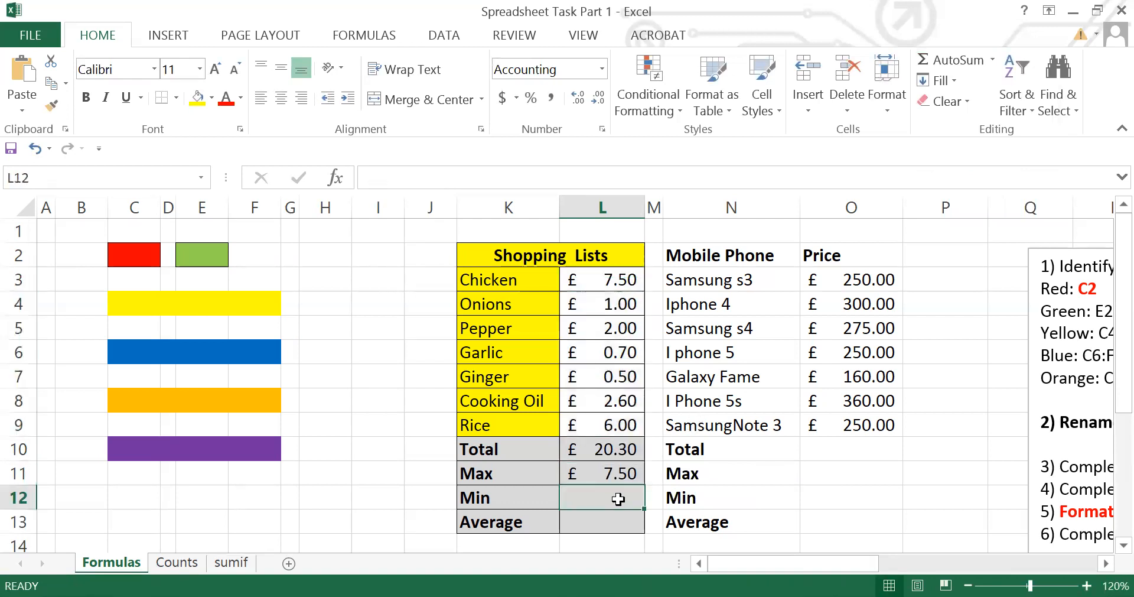
click(993, 61)
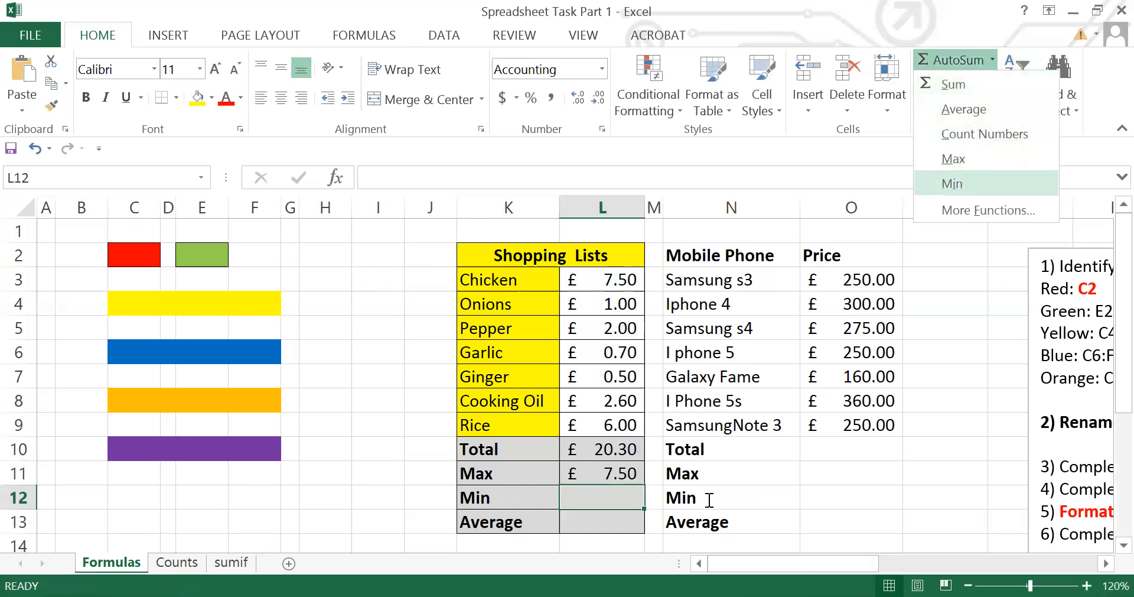
key(Return)
click(614, 281)
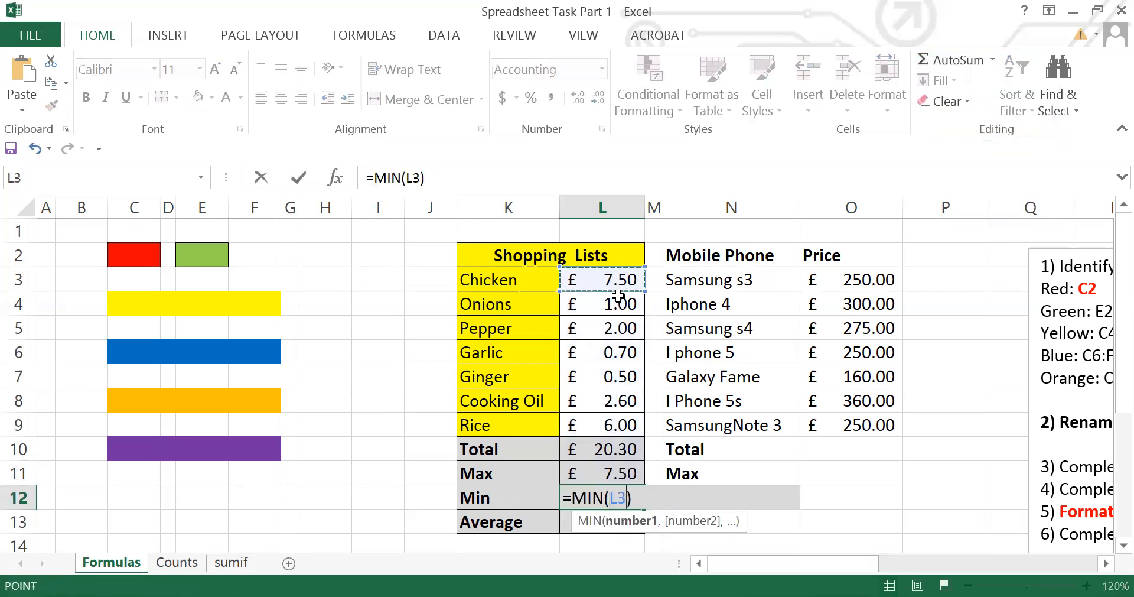
drag(615, 388, 613, 424)
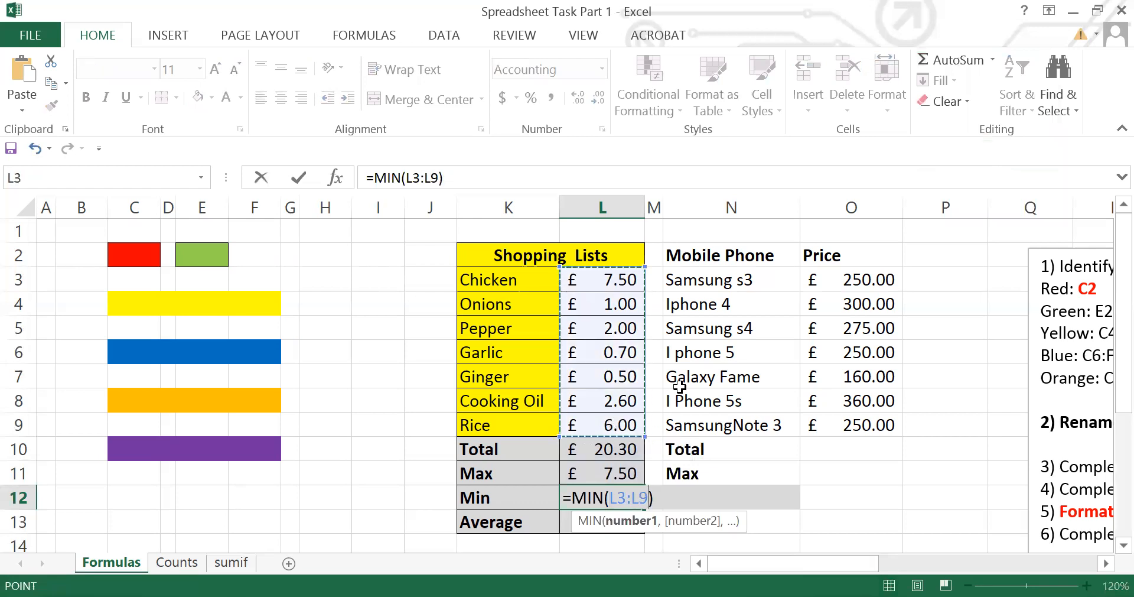
key(ctrl+Return)
key(Return)
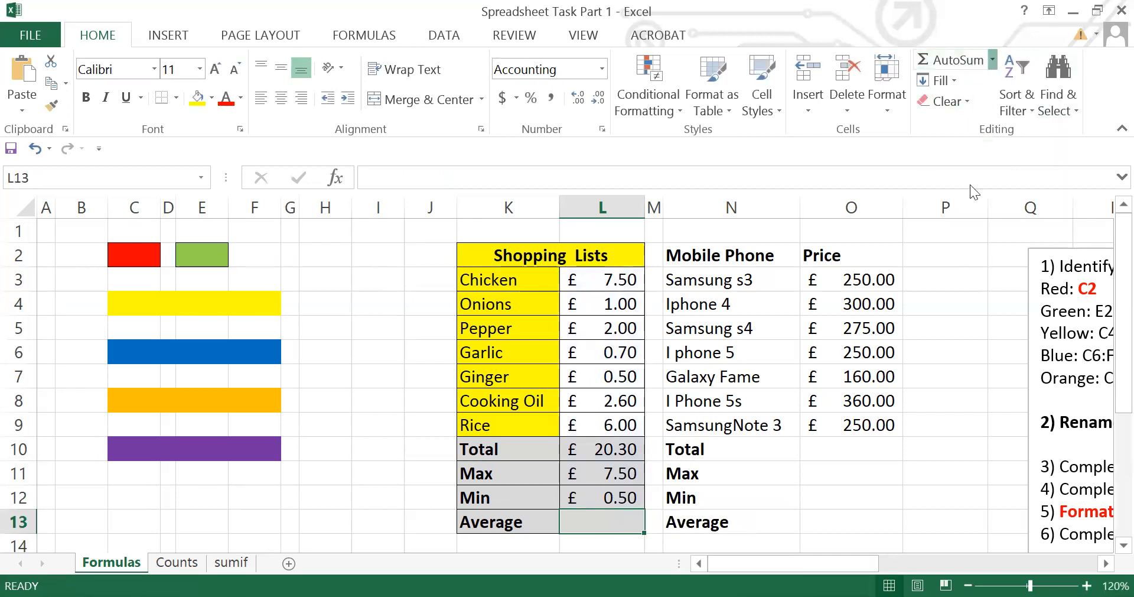
Step: Calculate the average shopping list price in L13 with the Average function over L3:L9
click(993, 60)
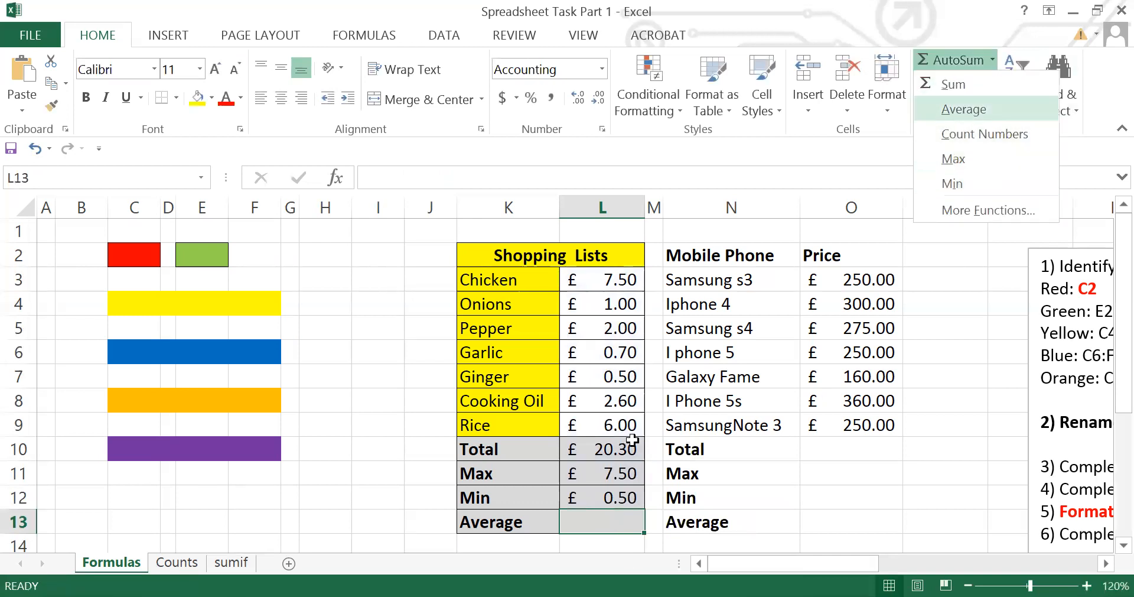
key(Return)
click(605, 289)
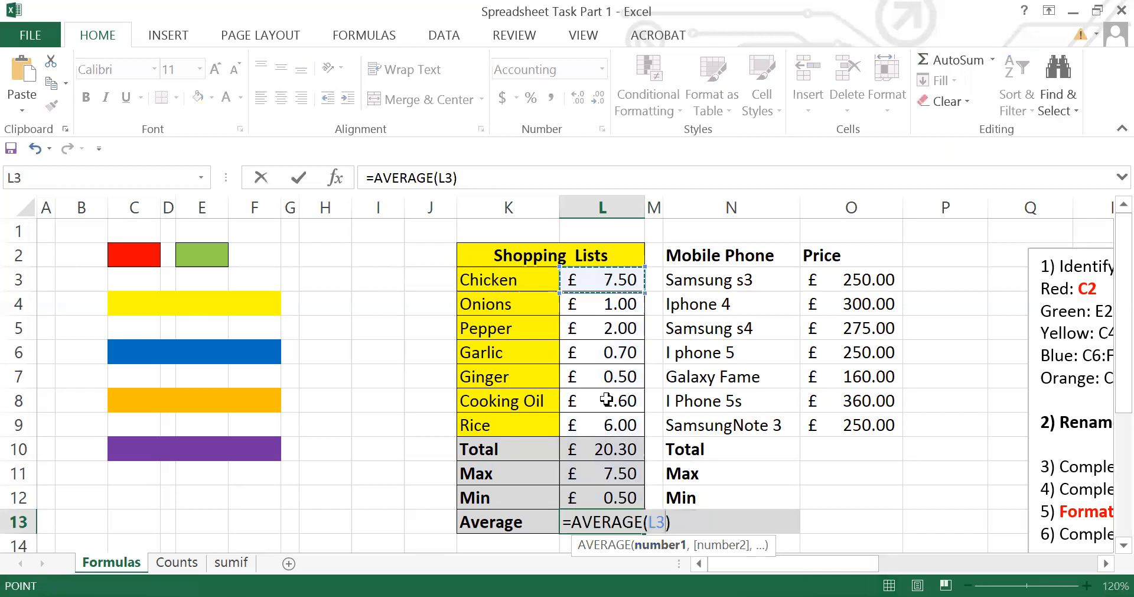
shift+click(605, 421)
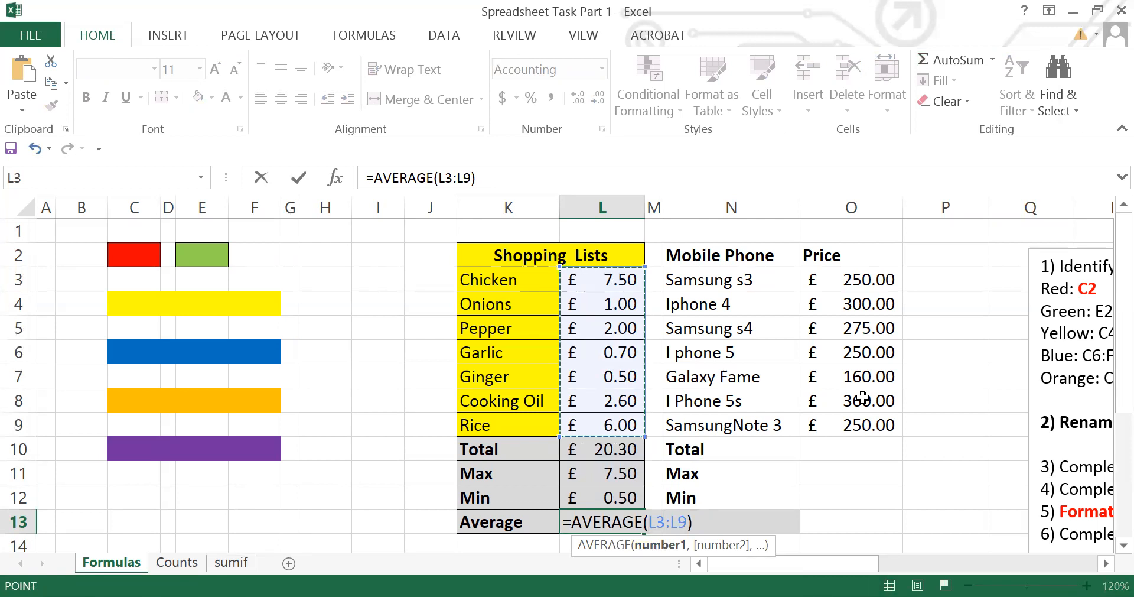
key(Return)
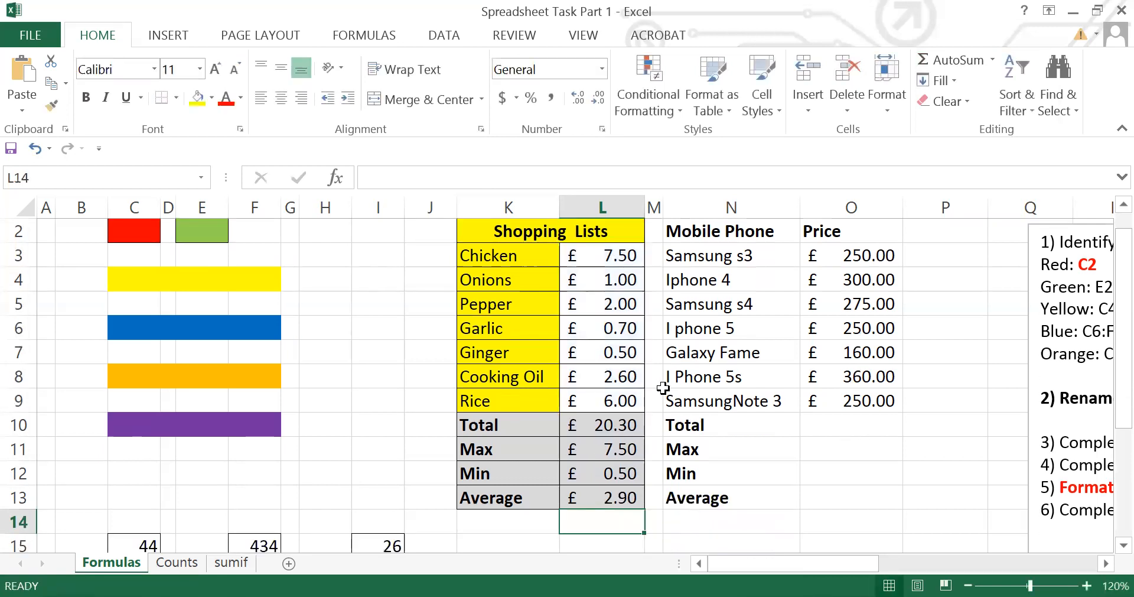
Step: Review the remaining tasks in the task text box against the simple sums and the mobile phone table
click(794, 529)
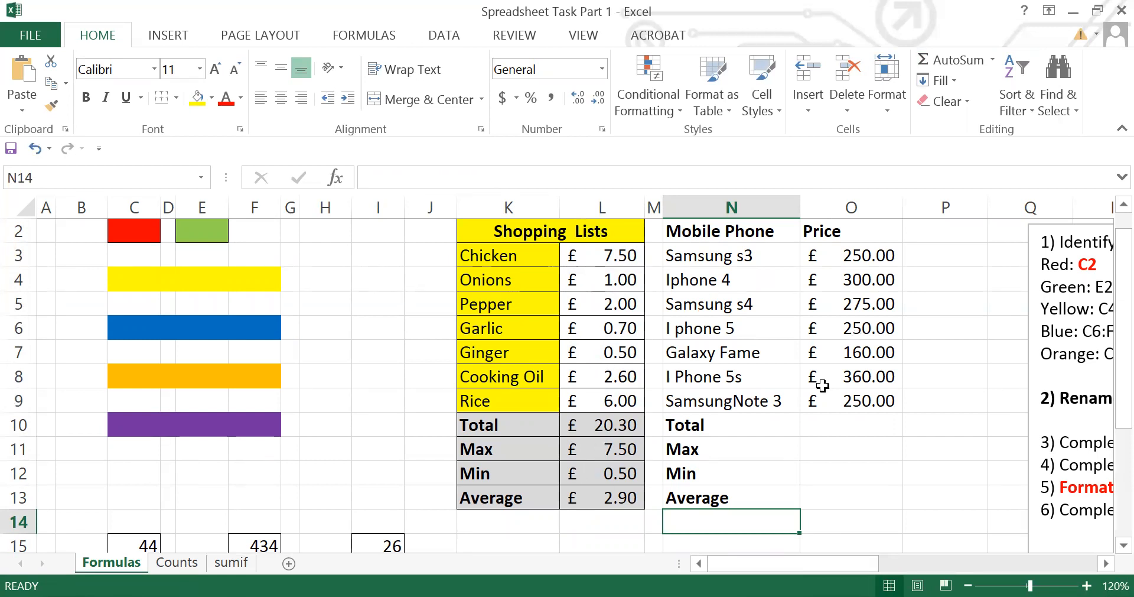
drag(823, 562, 932, 537)
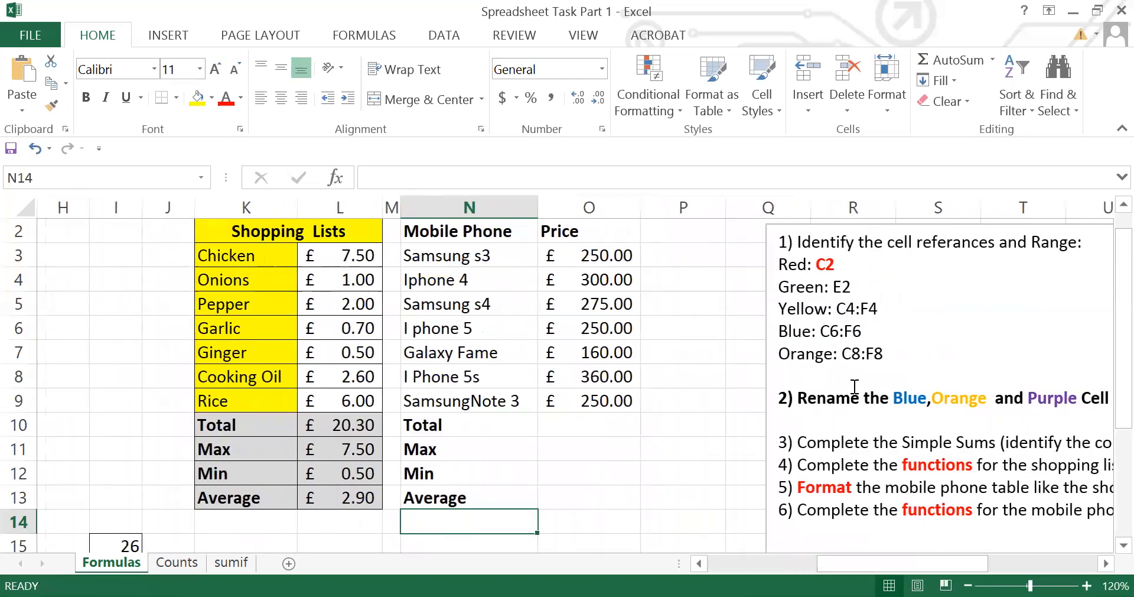
click(597, 427)
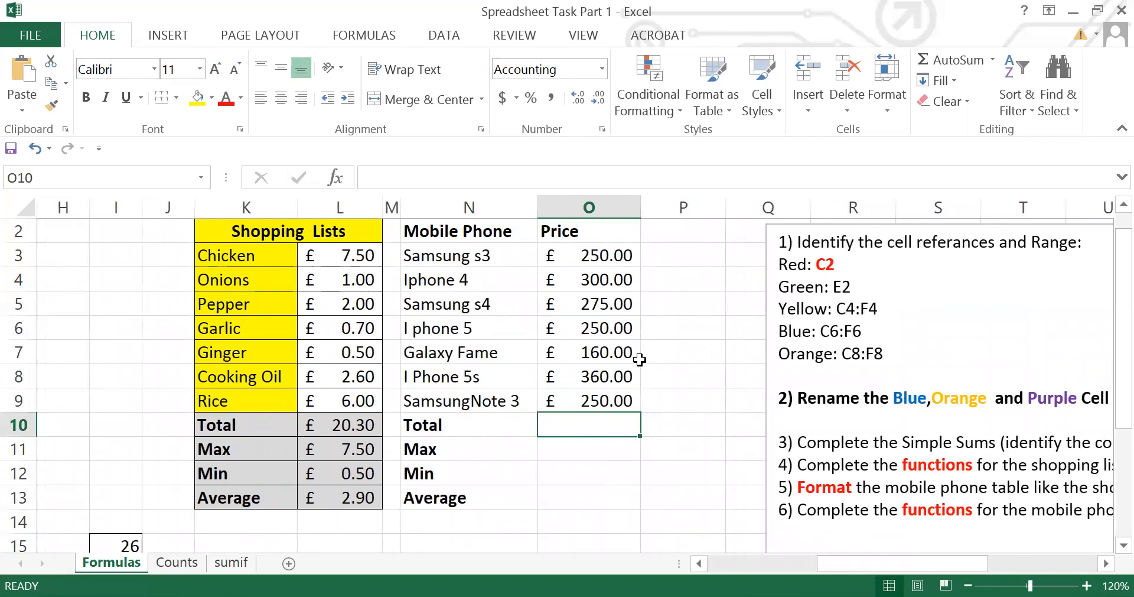
drag(933, 562, 823, 563)
scroll(511, 493, down, 1)
scroll(511, 494, down, 1)
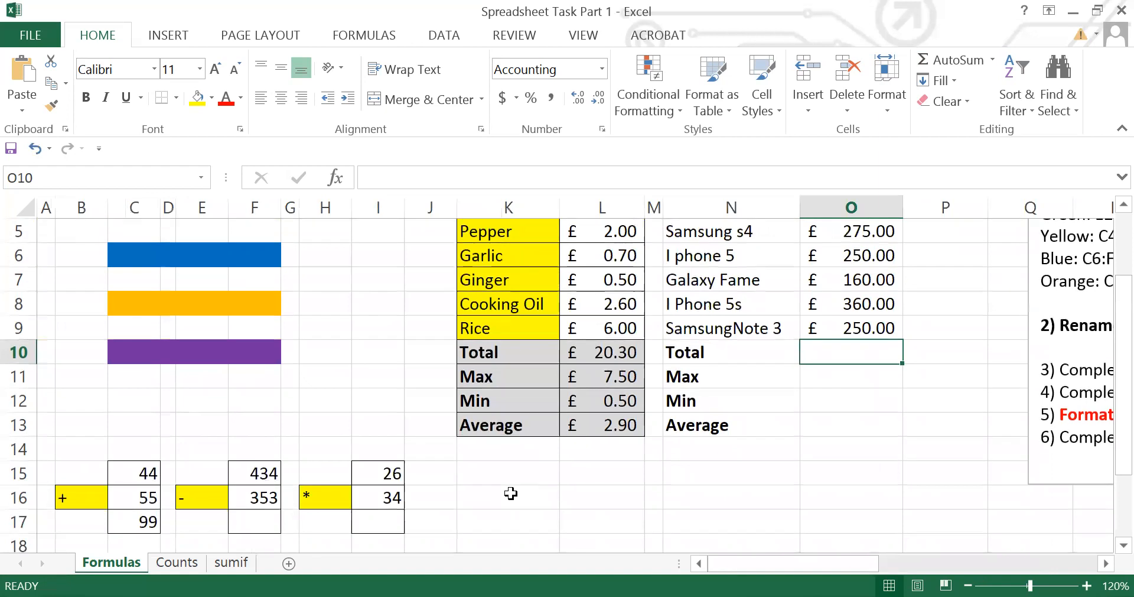
scroll(502, 449, up, 2)
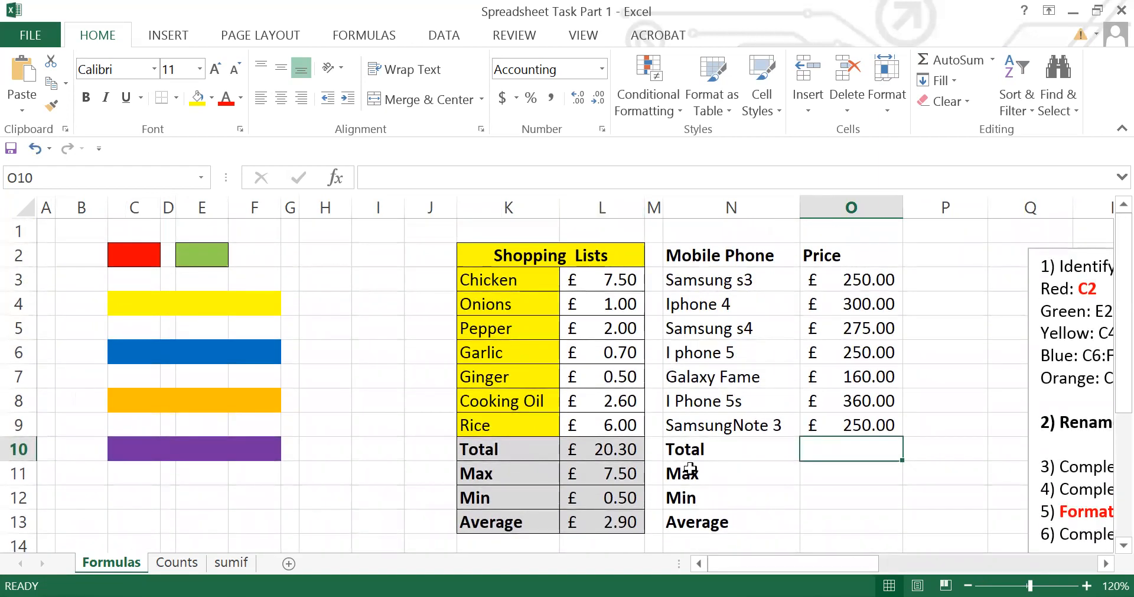
drag(857, 561, 1029, 561)
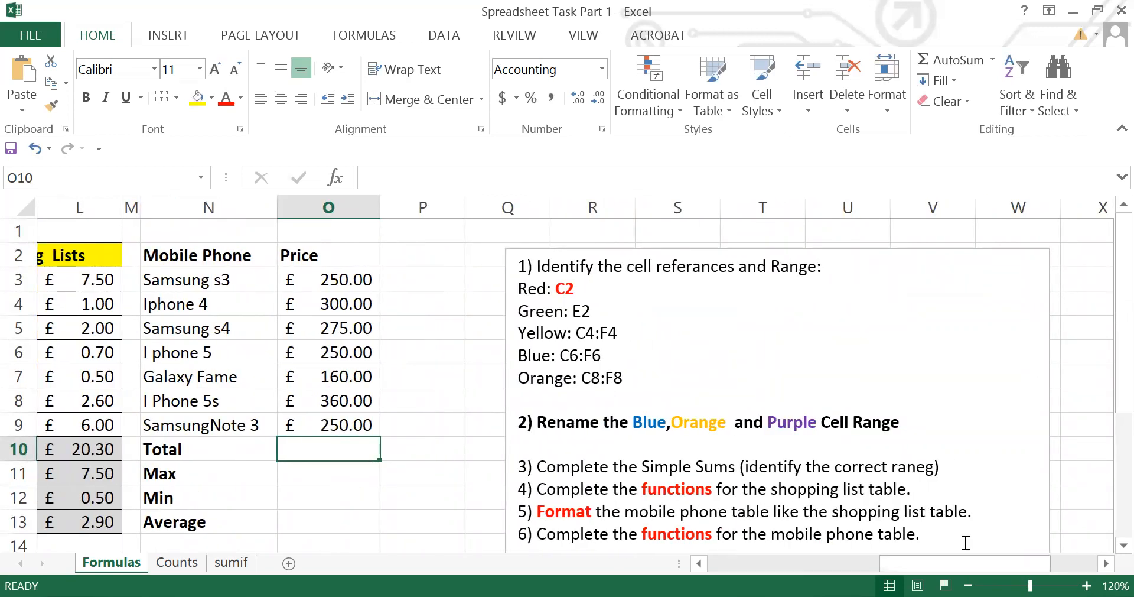
drag(975, 566, 834, 561)
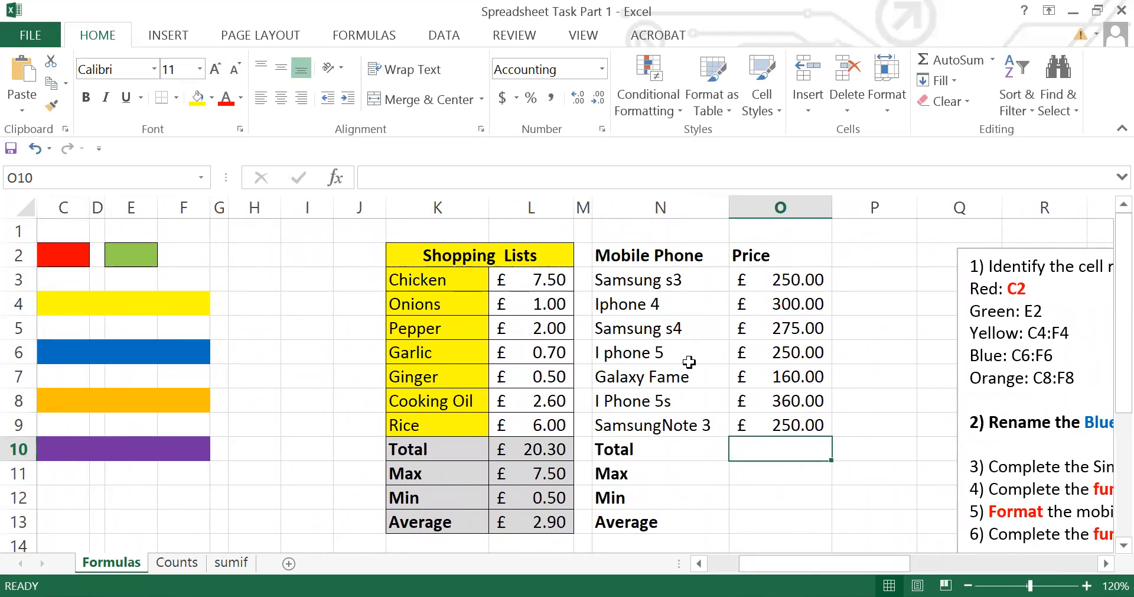
Step: Fill the Mobile Phone and Price header cells N2:O2 with yellow to match the shopping list header
click(660, 256)
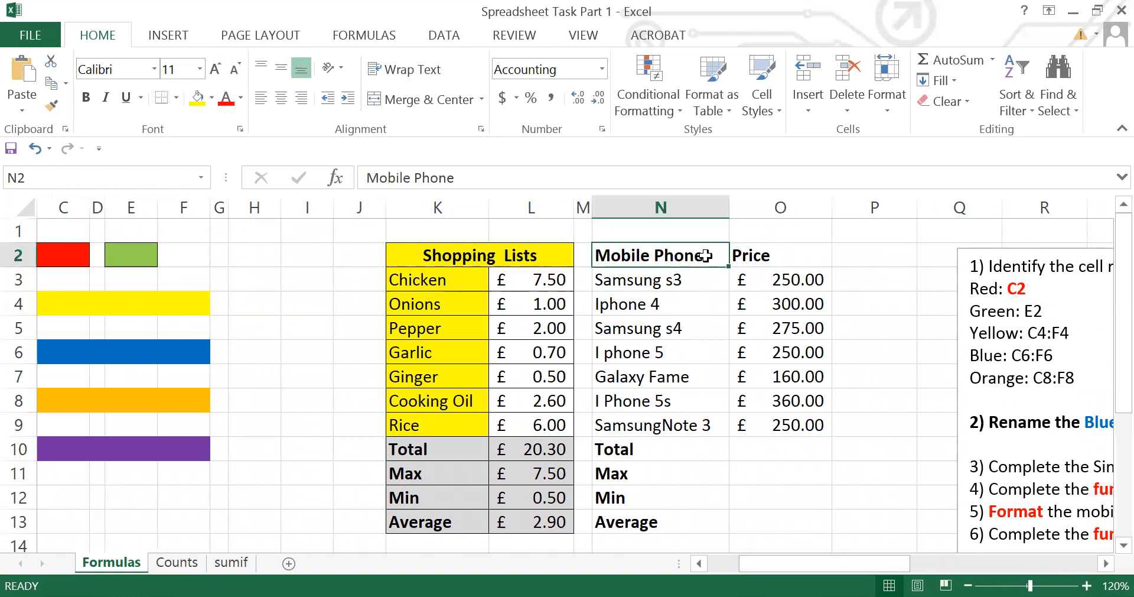
drag(702, 256, 769, 257)
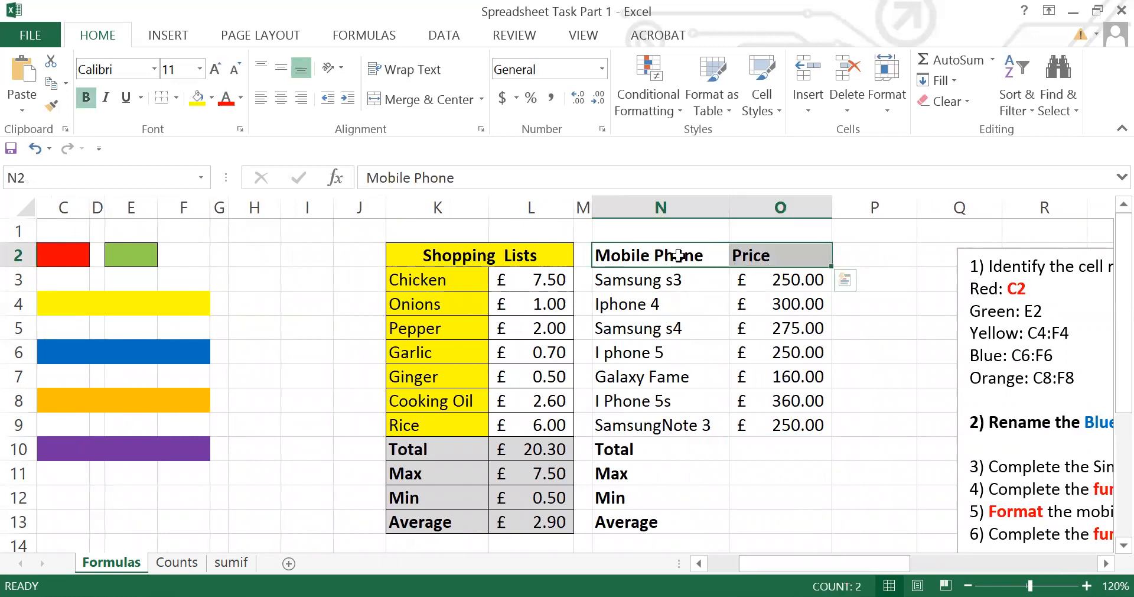
click(197, 97)
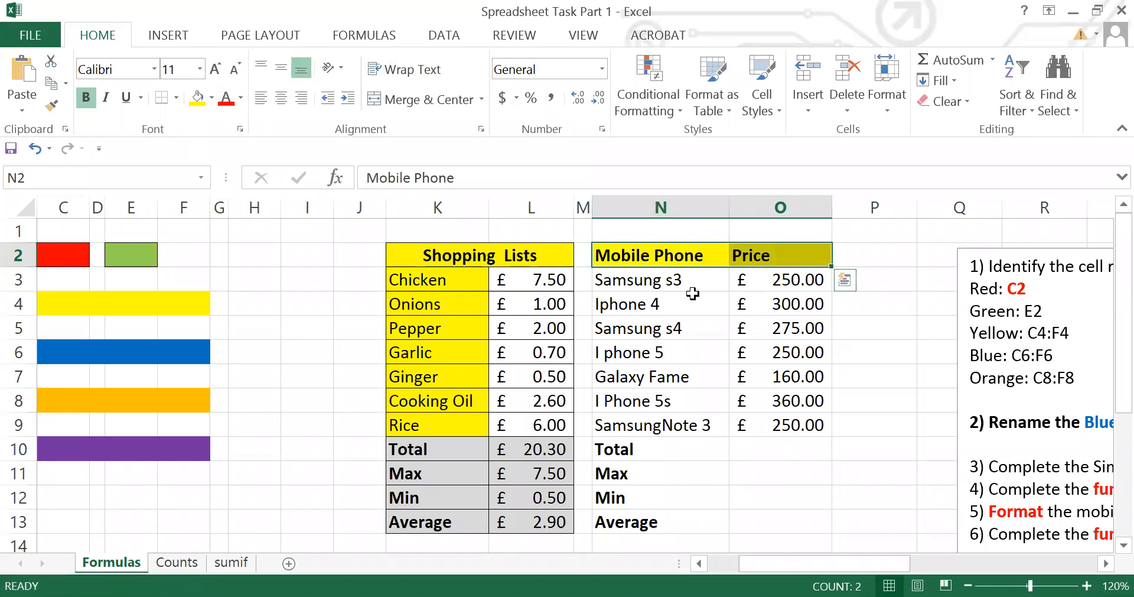
Step: Fill the mobile phone name cells N3:N9 with yellow to match the shopping list items
drag(688, 283, 689, 426)
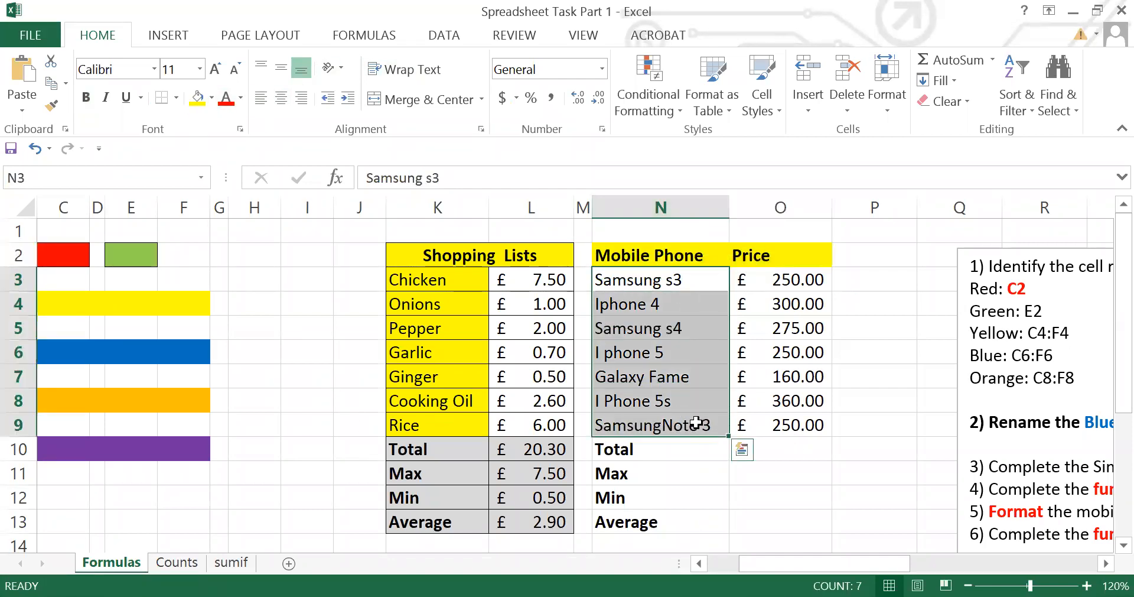
click(197, 97)
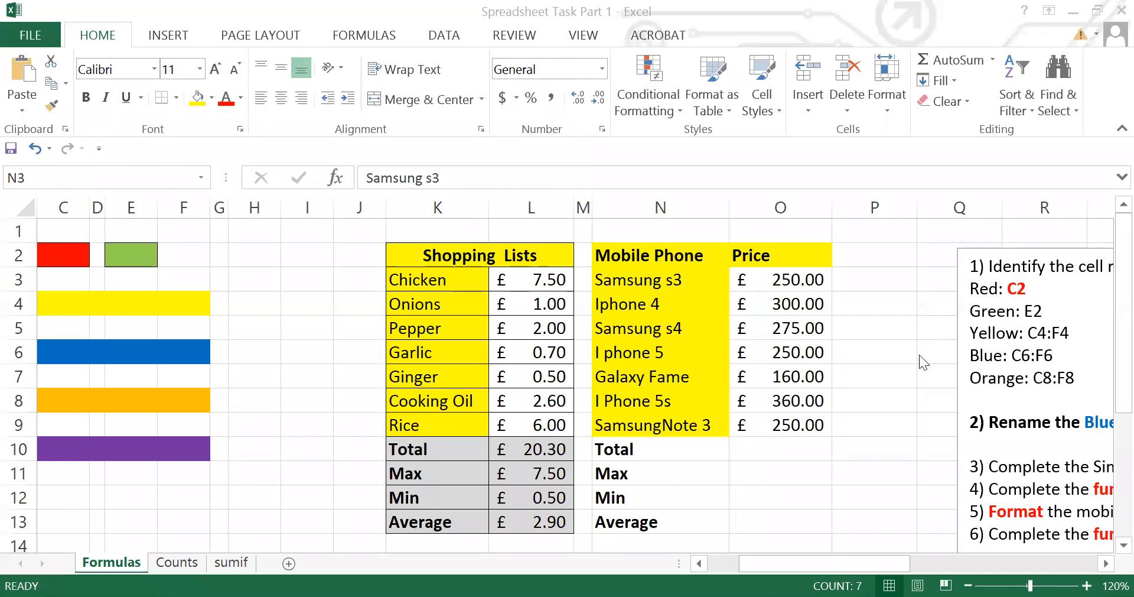
key(ctrl+v)
click(889, 308)
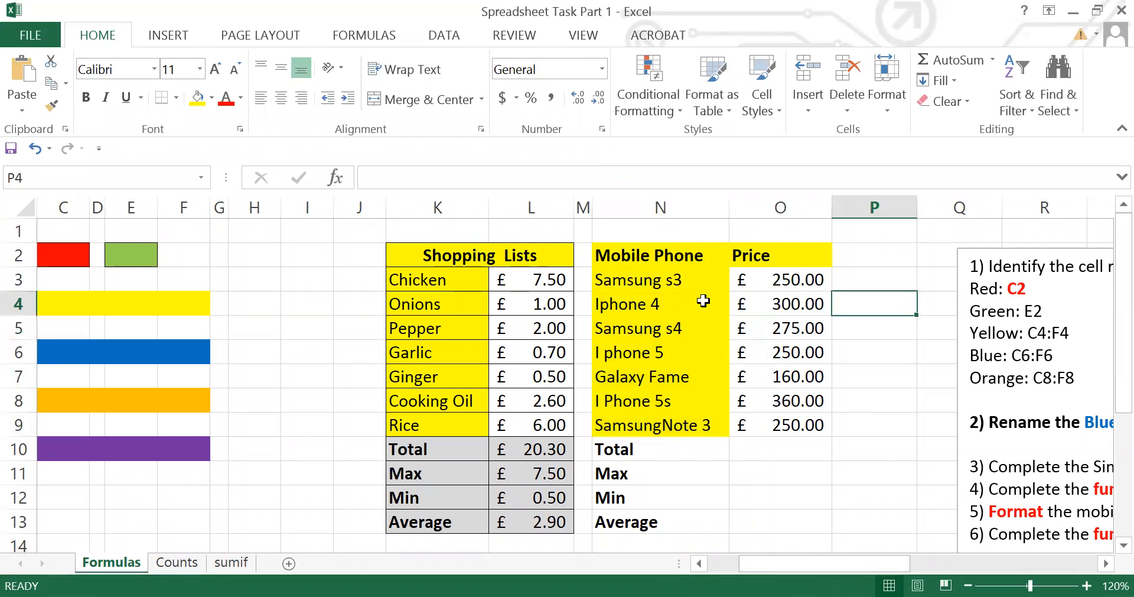
Step: Apply All Borders to the whole mobile phone table, N2:O13
drag(611, 253, 755, 517)
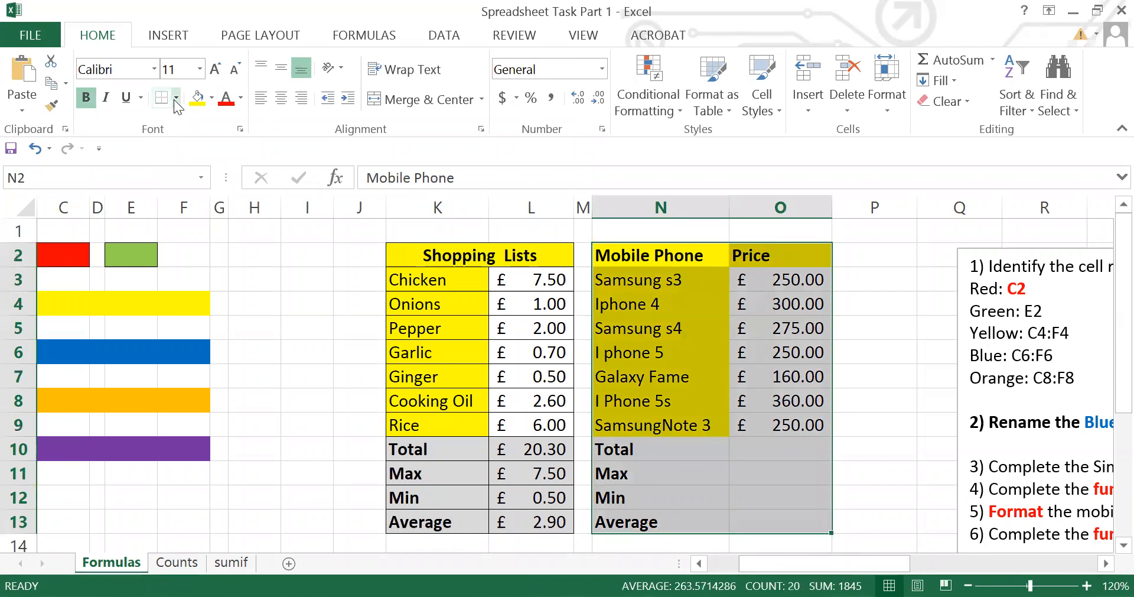
click(176, 98)
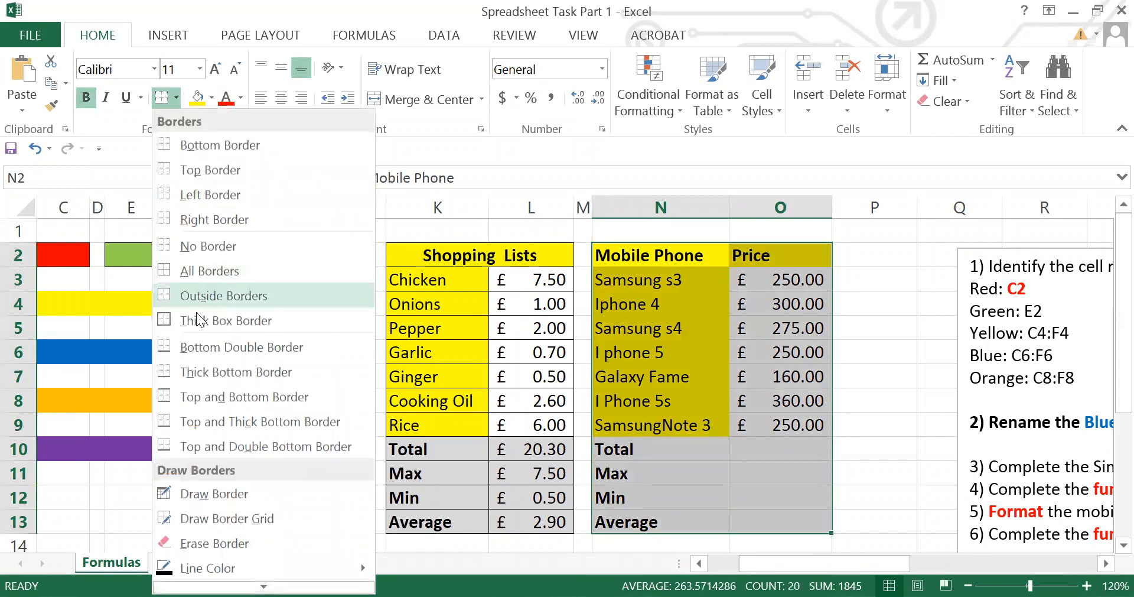
click(198, 271)
click(845, 399)
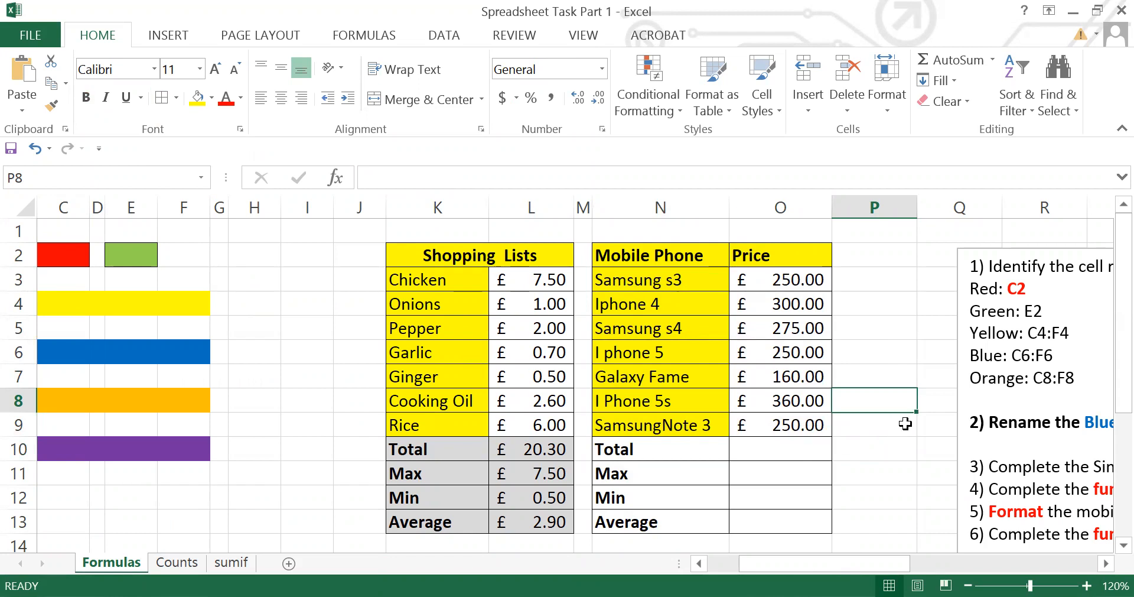
Step: Total the mobile phone prices in O10 with the Sum function over O3:O9
click(760, 453)
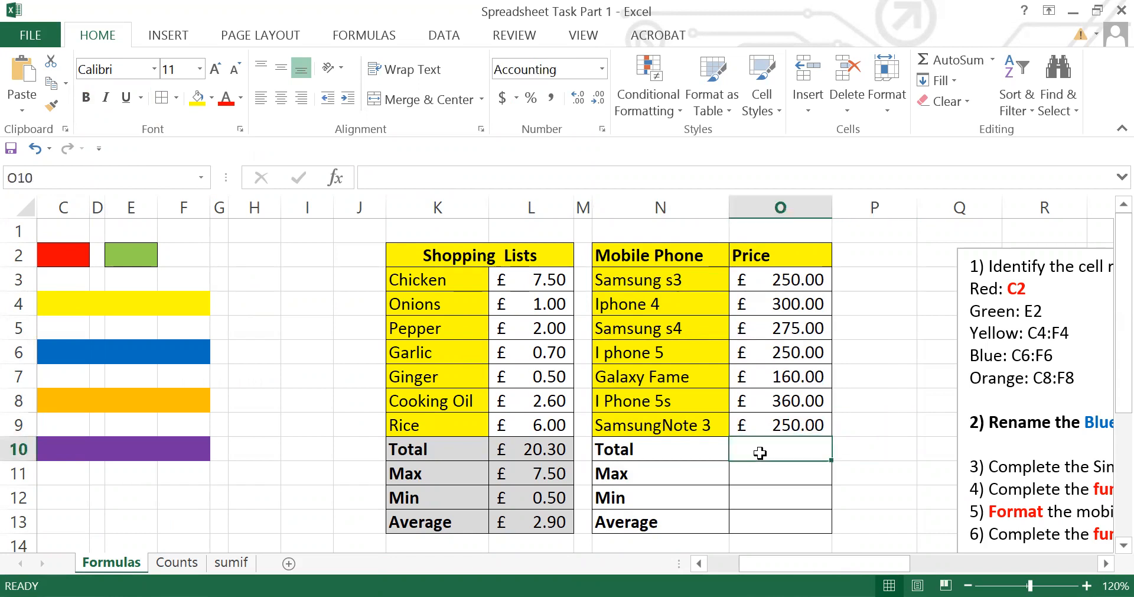
drag(762, 562, 840, 562)
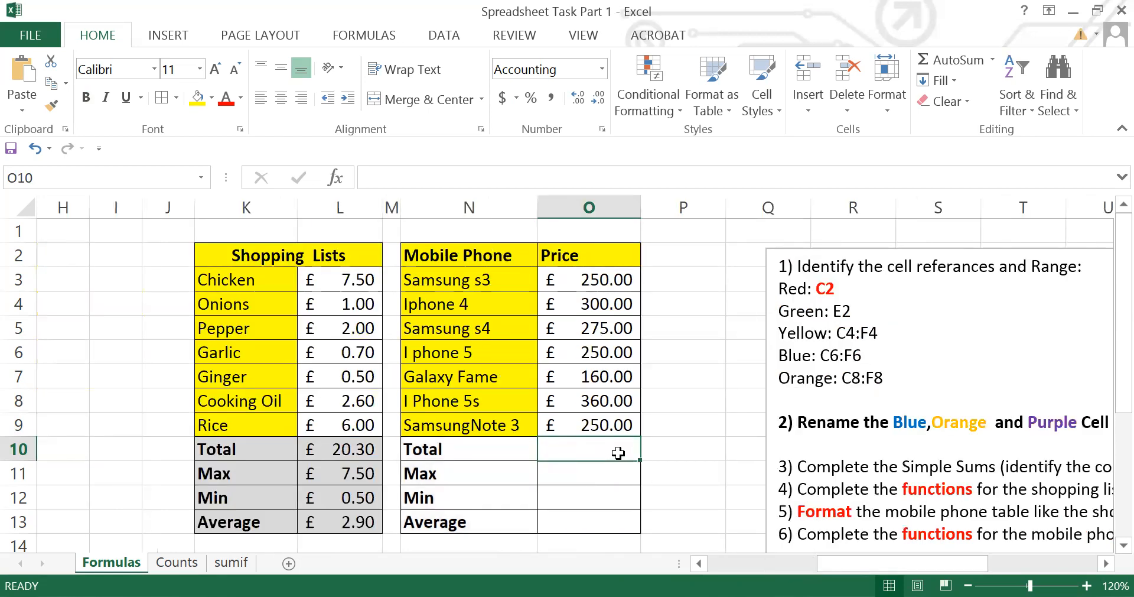
click(993, 61)
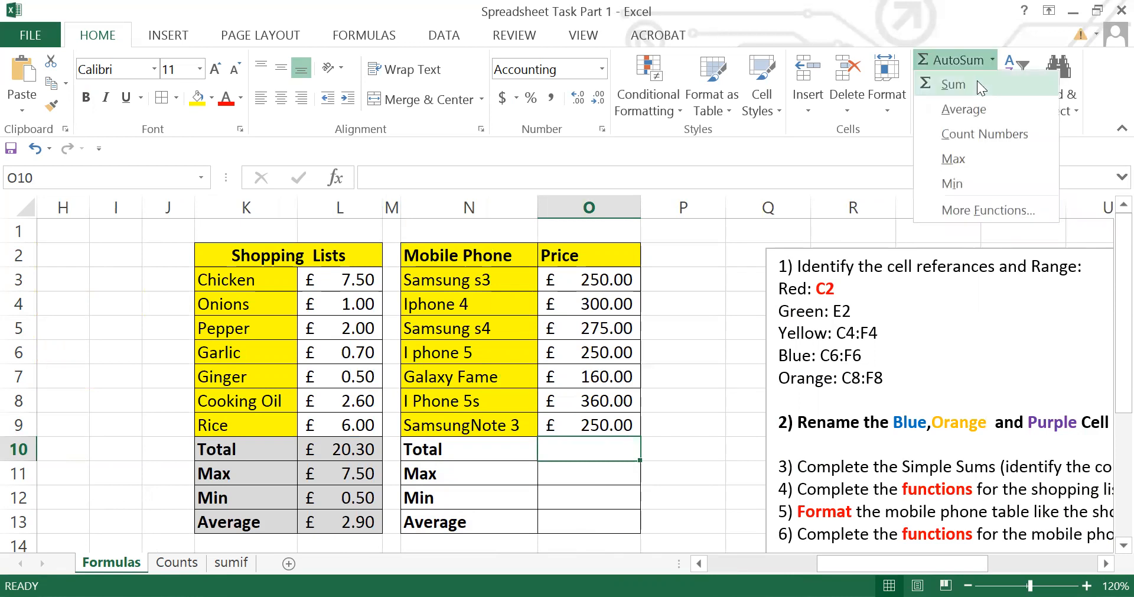
key(Return)
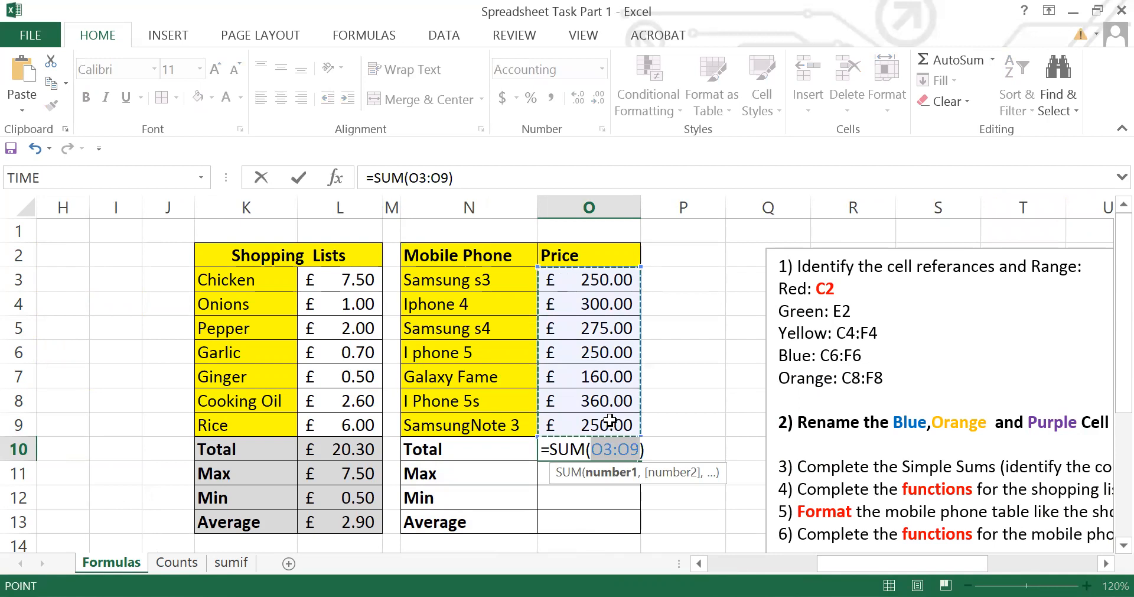
key(Return)
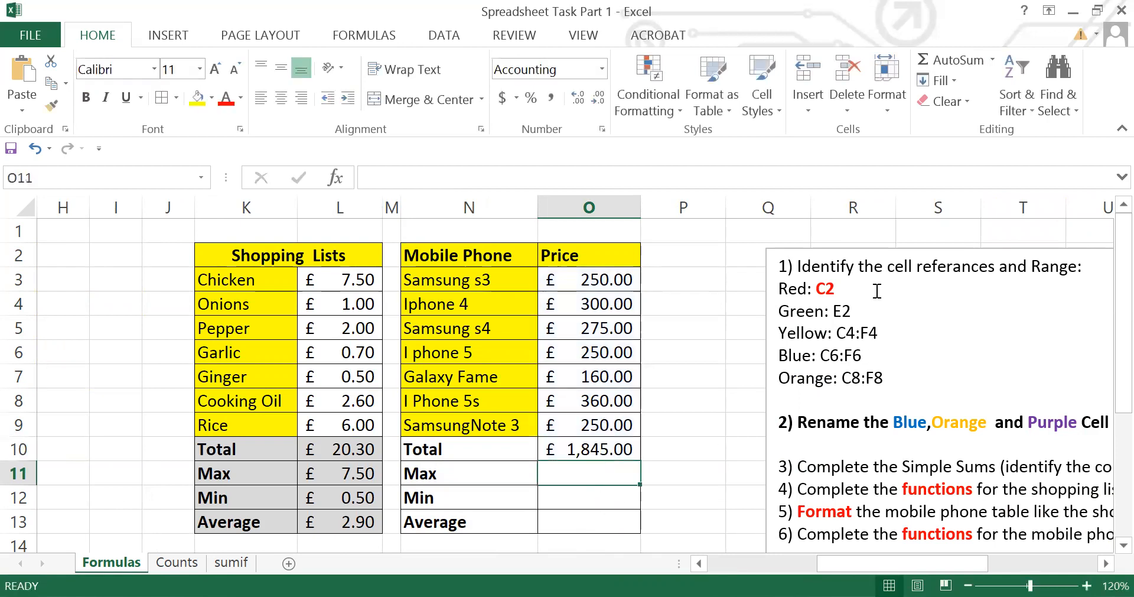
Step: Find the highest mobile phone price in O11 with the Max function over O3:O9
click(994, 65)
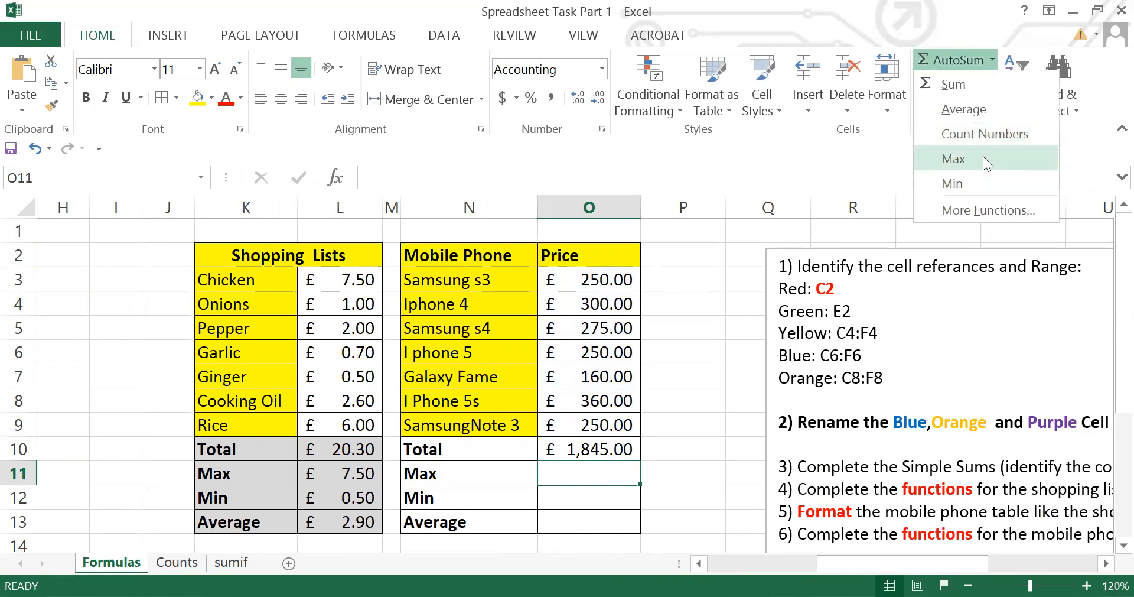
click(983, 156)
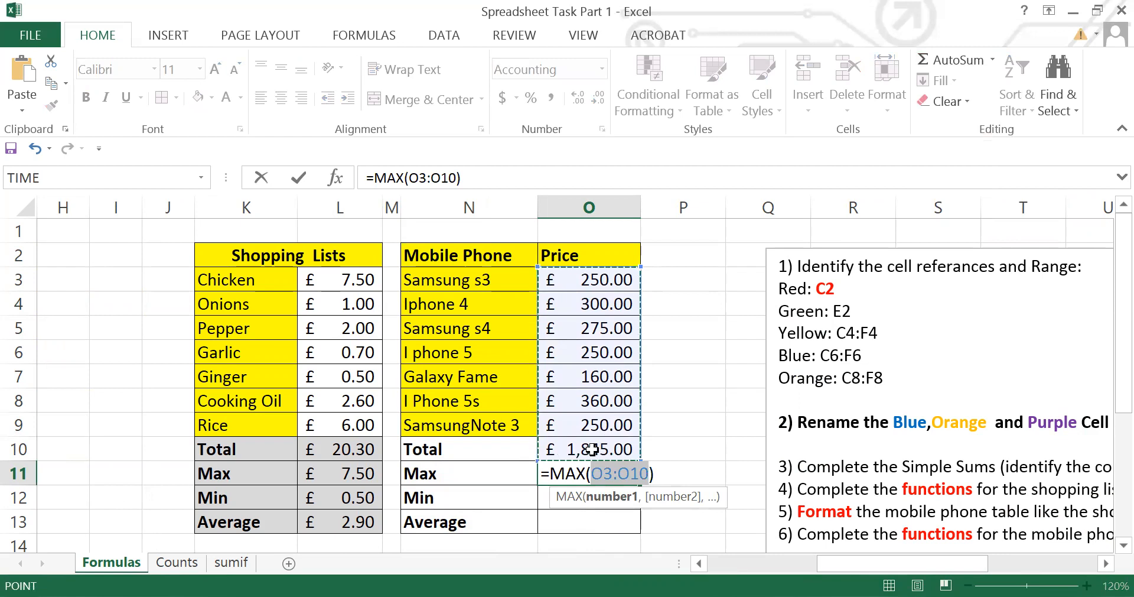
drag(607, 287, 620, 437)
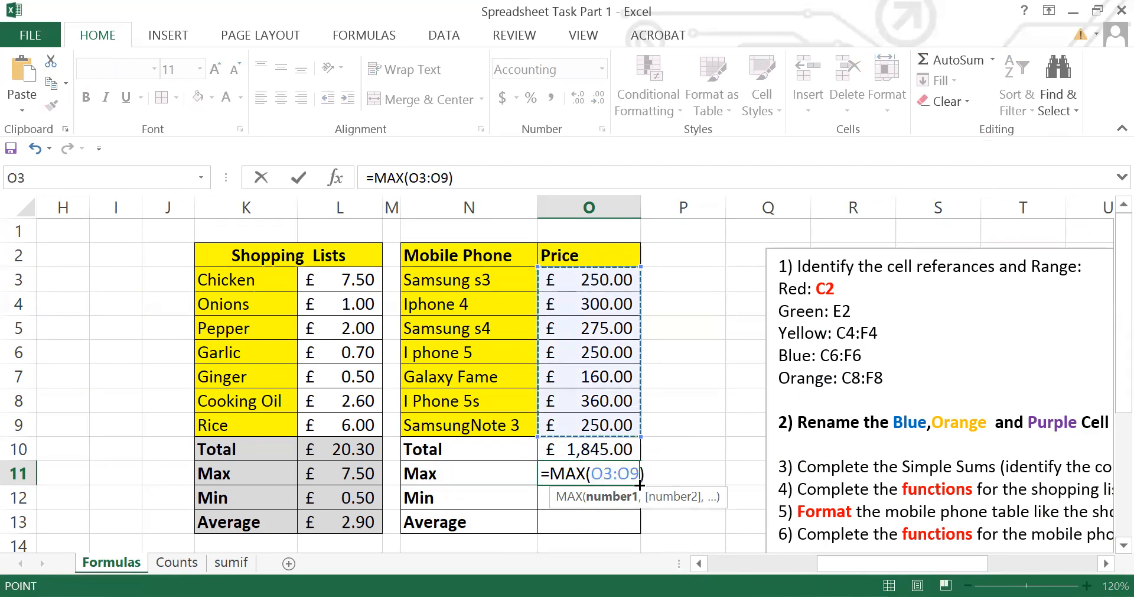
key(Return)
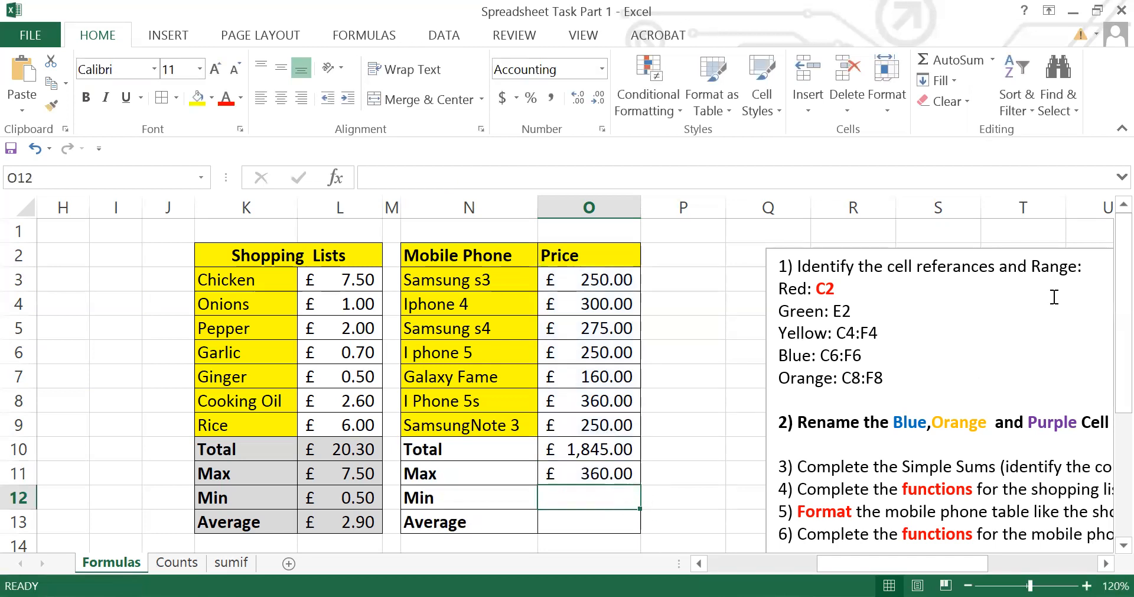
Step: Find the lowest mobile phone price in O12 with the Min function over O3:O9
click(992, 59)
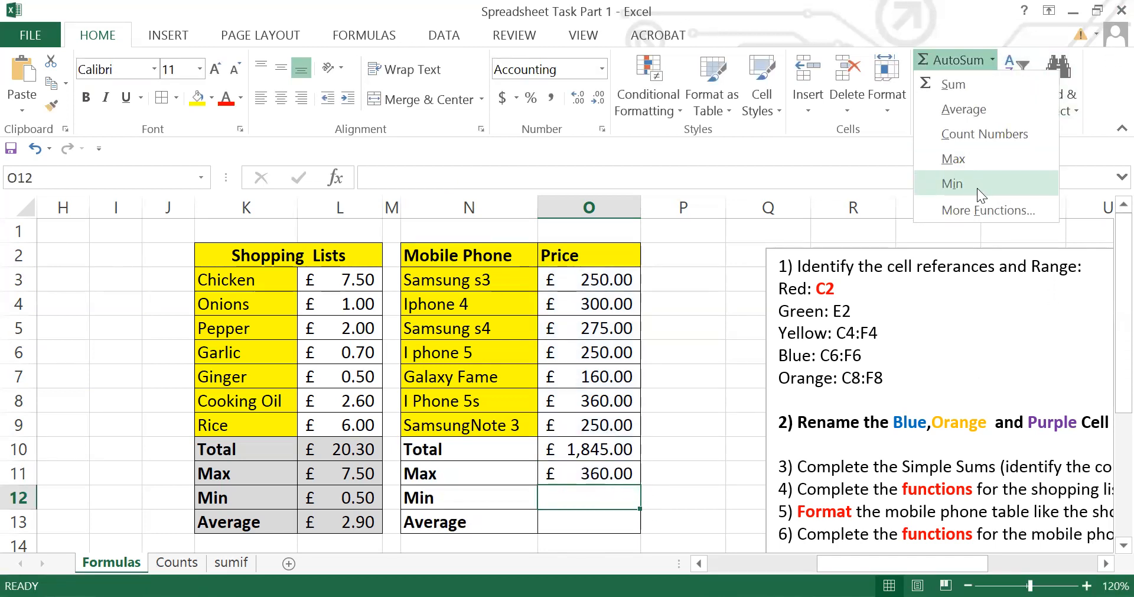
click(960, 185)
click(606, 277)
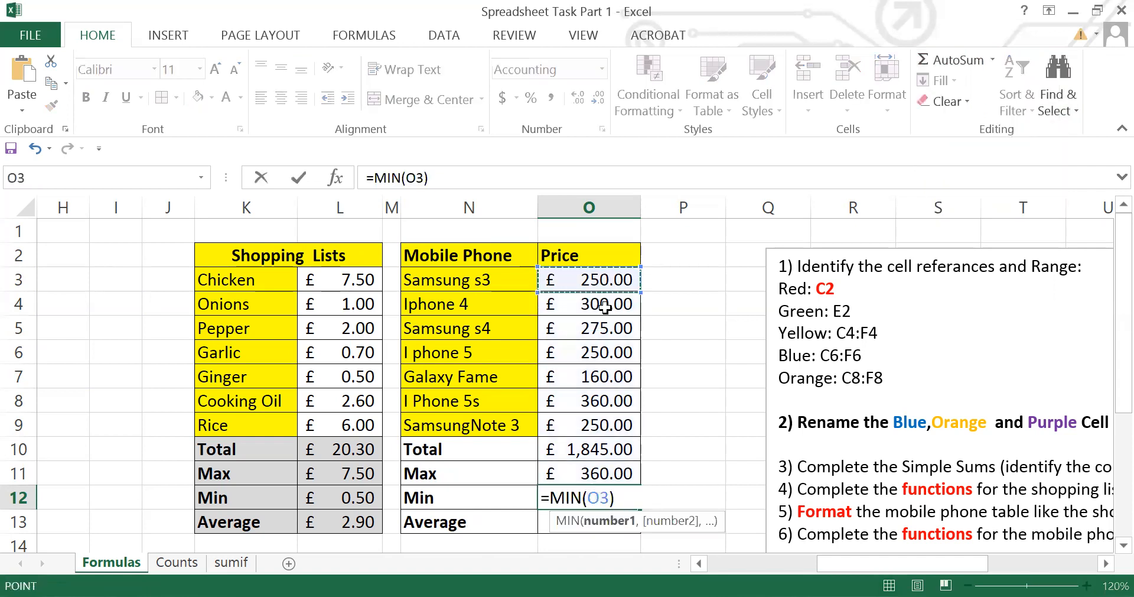
shift+click(608, 421)
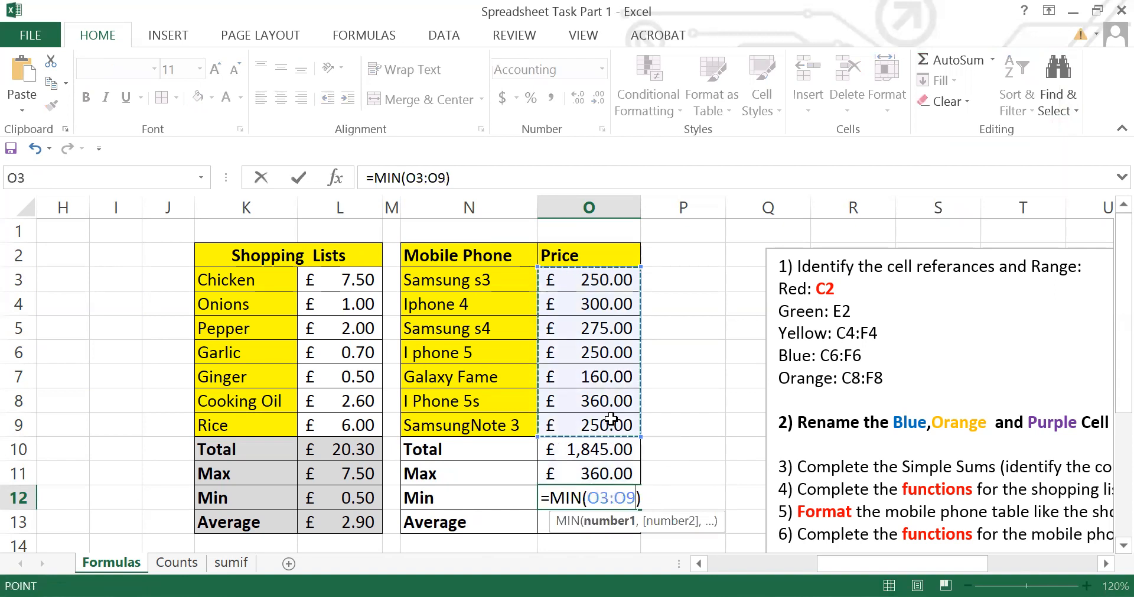
key(Return)
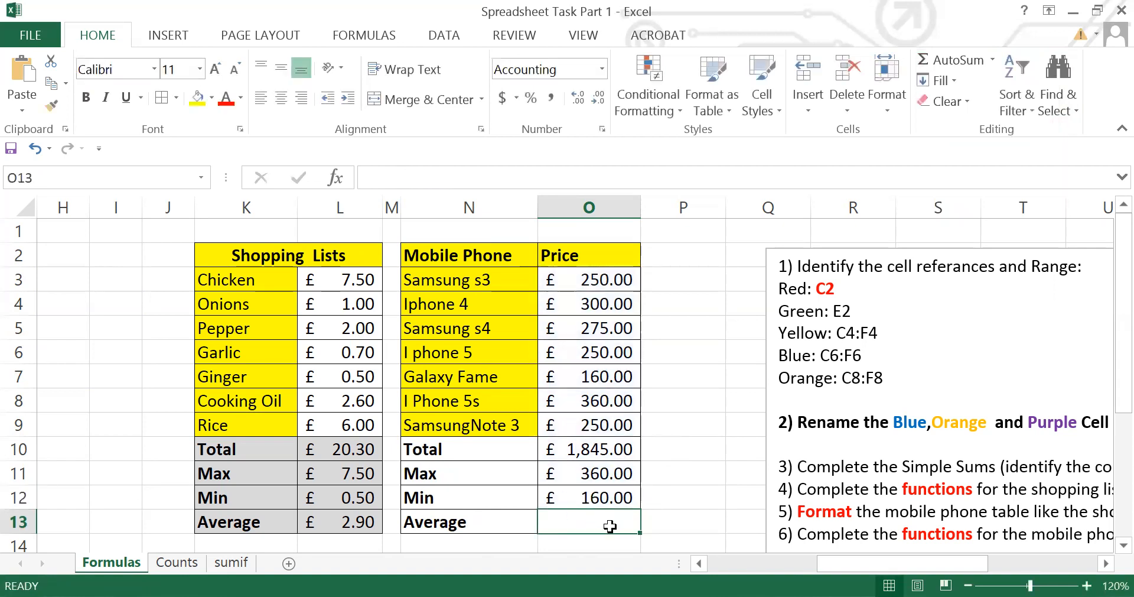
Step: Calculate the average mobile phone price in O13 with the Average function over O3:O9
click(992, 60)
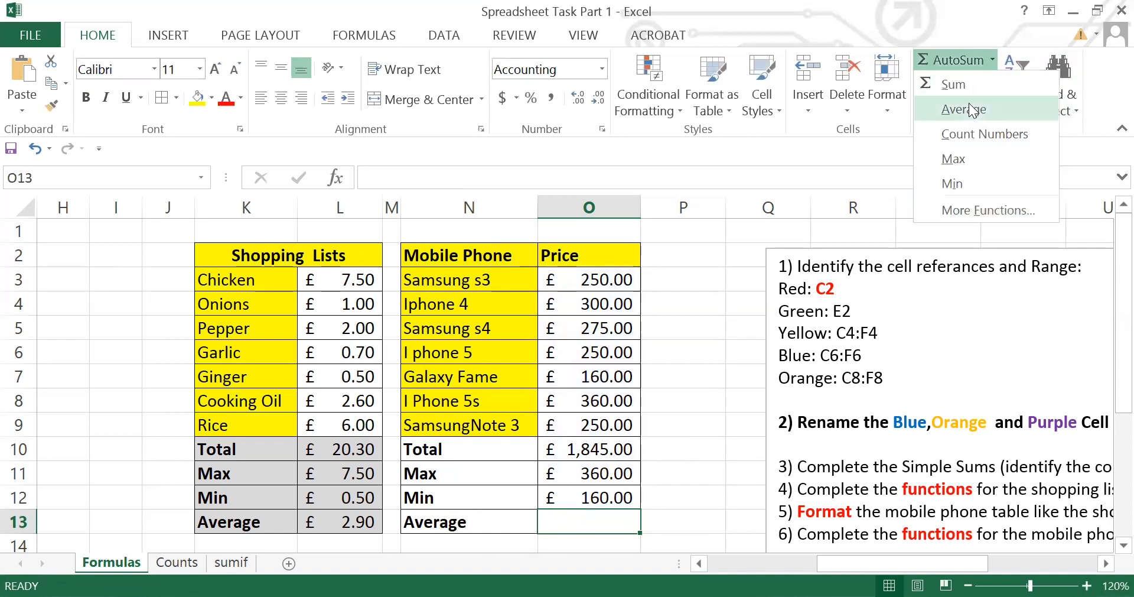
click(970, 110)
click(591, 276)
drag(587, 415, 587, 418)
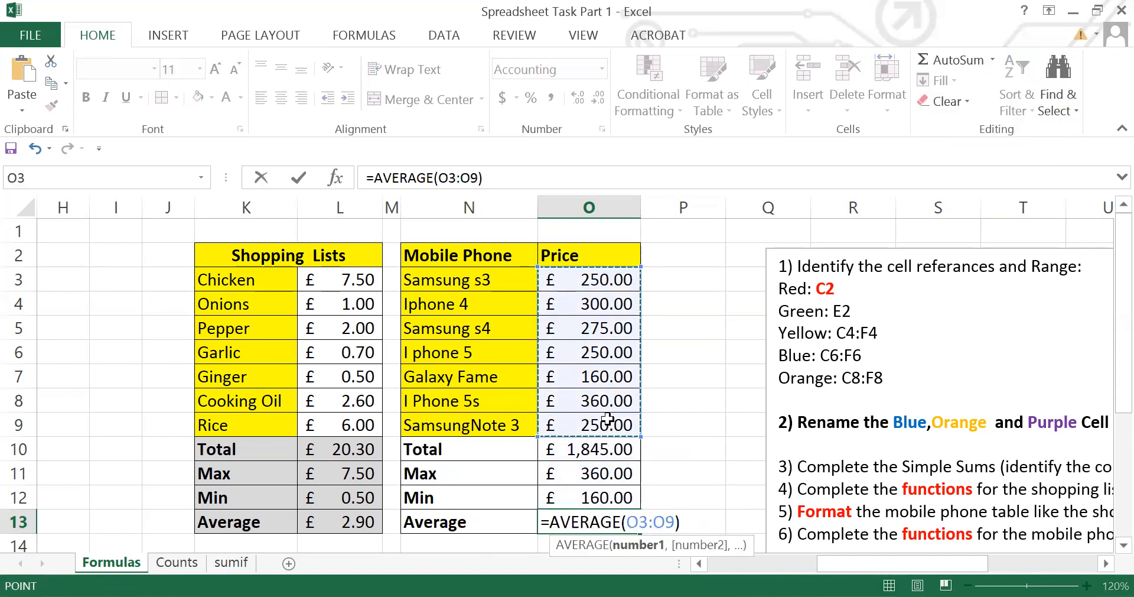
key(Return)
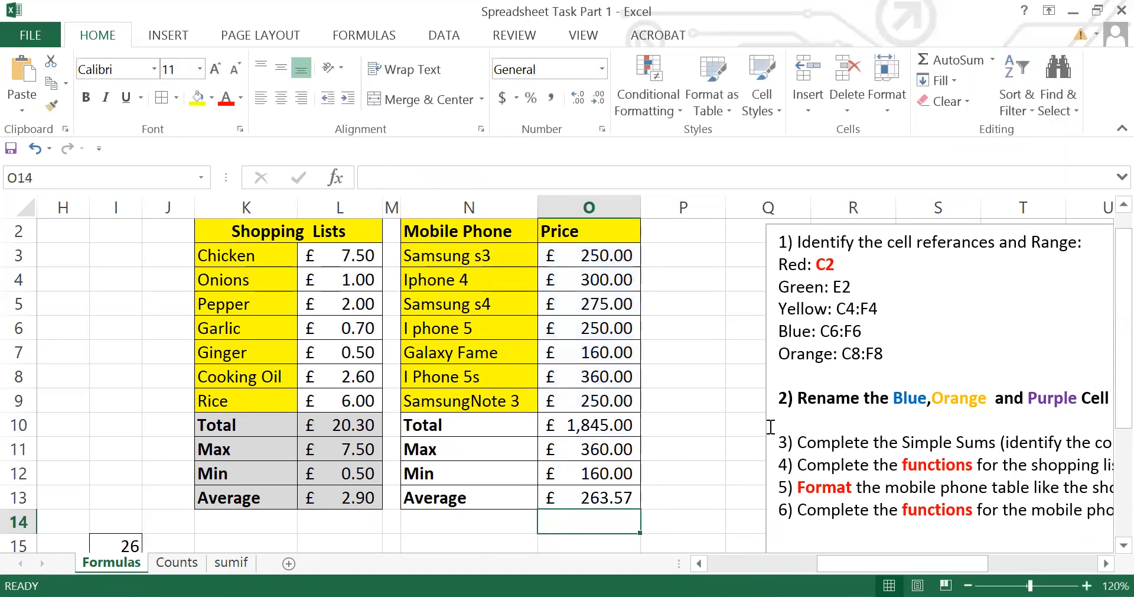
Step: Review the task list against both tables and the simple sums, and examine the addition formula in C17
click(717, 405)
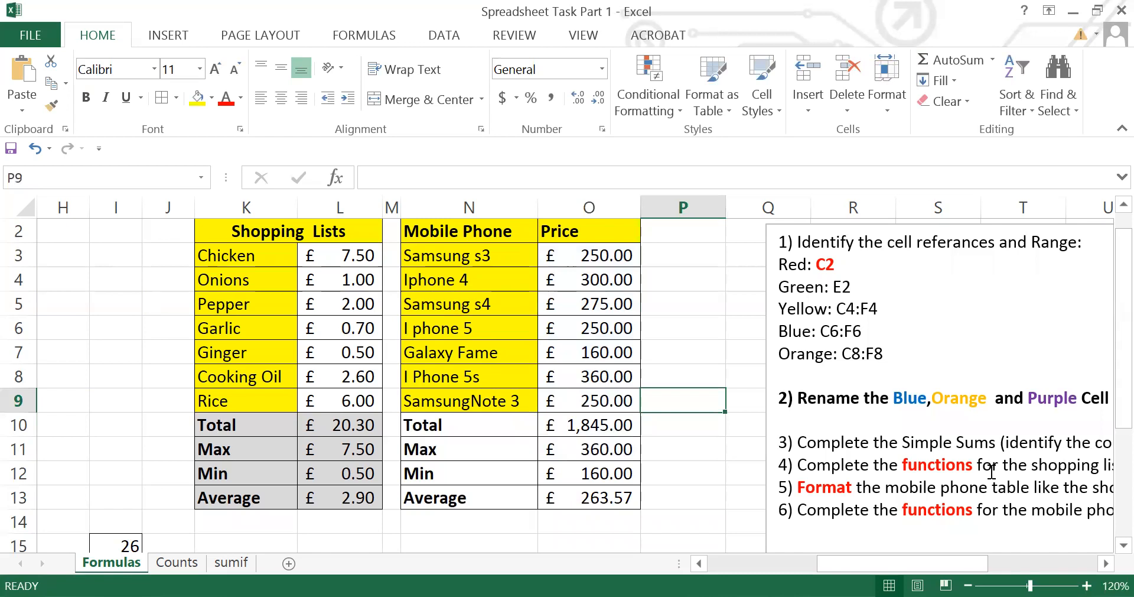
drag(897, 559, 945, 559)
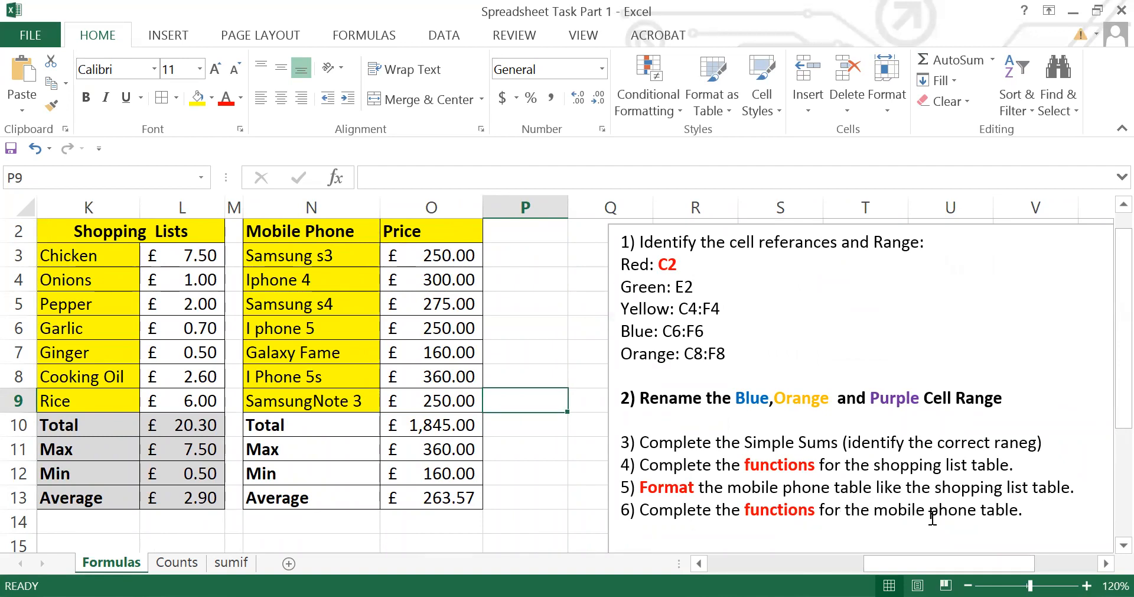
drag(961, 563, 913, 564)
scroll(626, 354, up, 1)
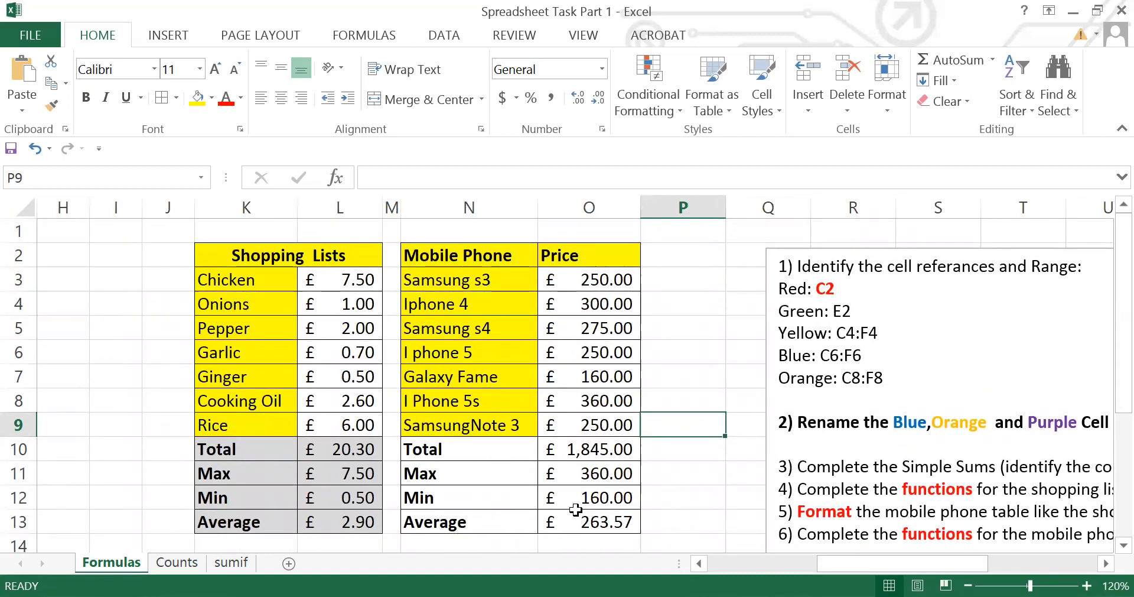
scroll(576, 509, down, 1)
drag(888, 566, 779, 566)
scroll(299, 446, down, 2)
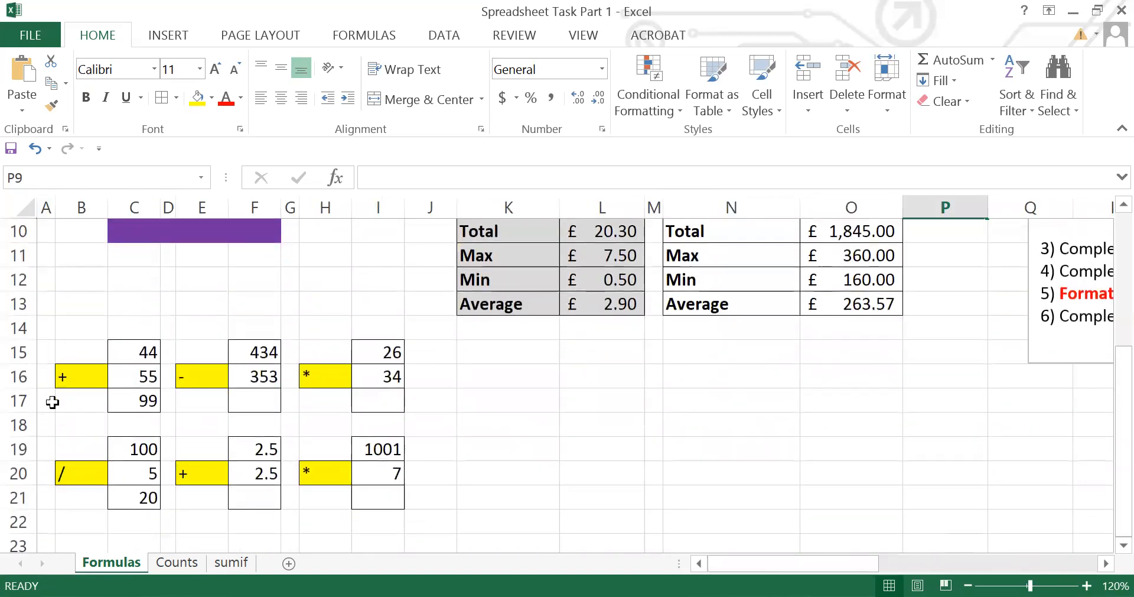
click(138, 354)
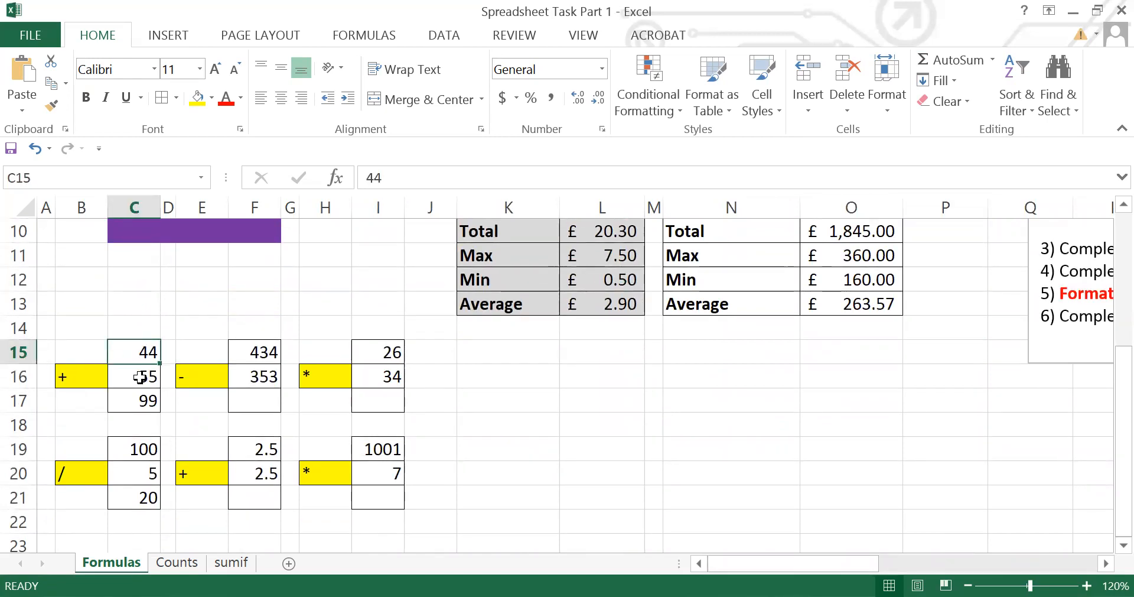
click(144, 404)
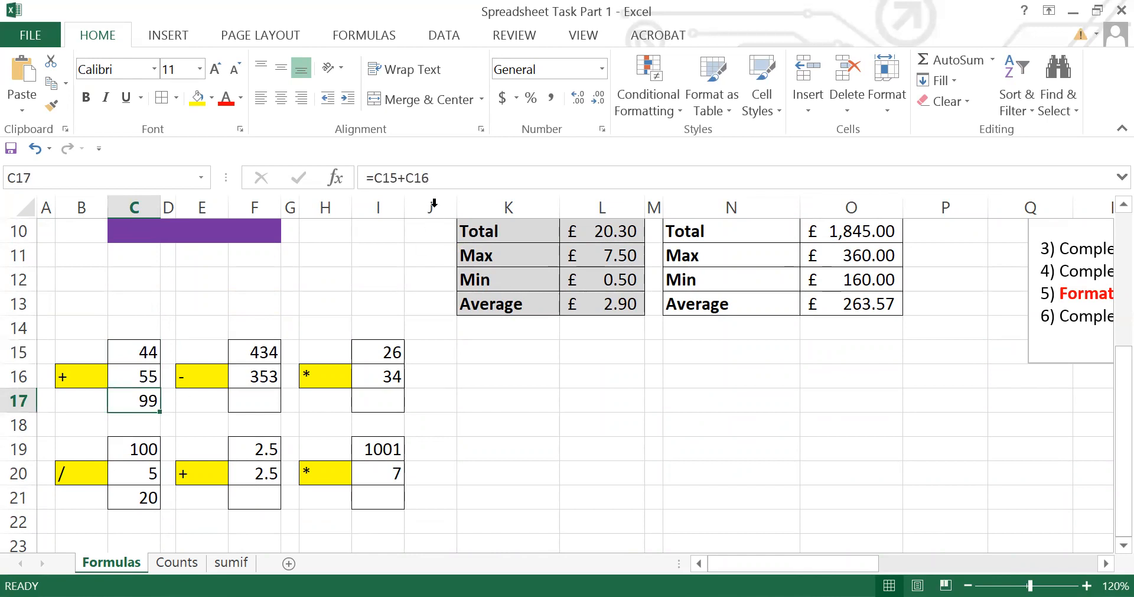
drag(439, 178, 361, 177)
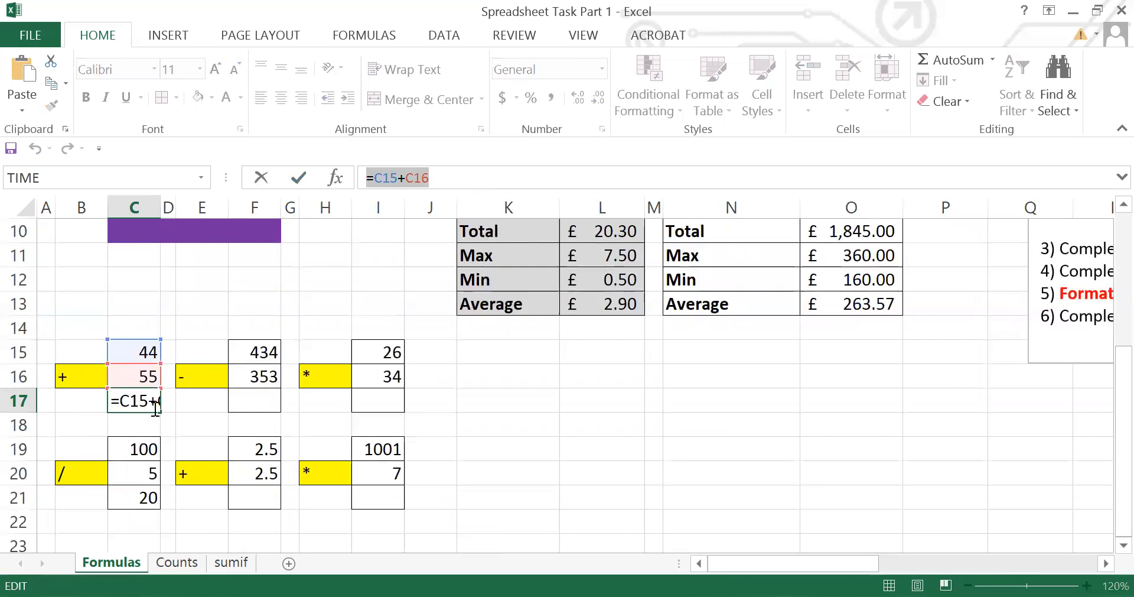
key(Return)
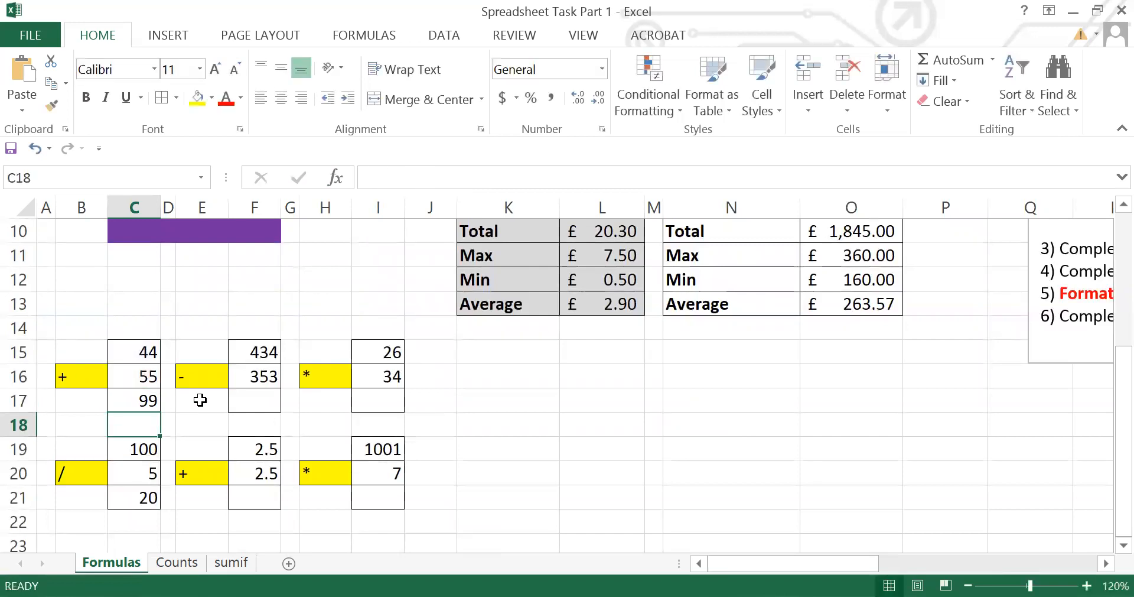
Step: Complete the subtraction sum in F17 with a formula subtracting F16 from F15
click(259, 402)
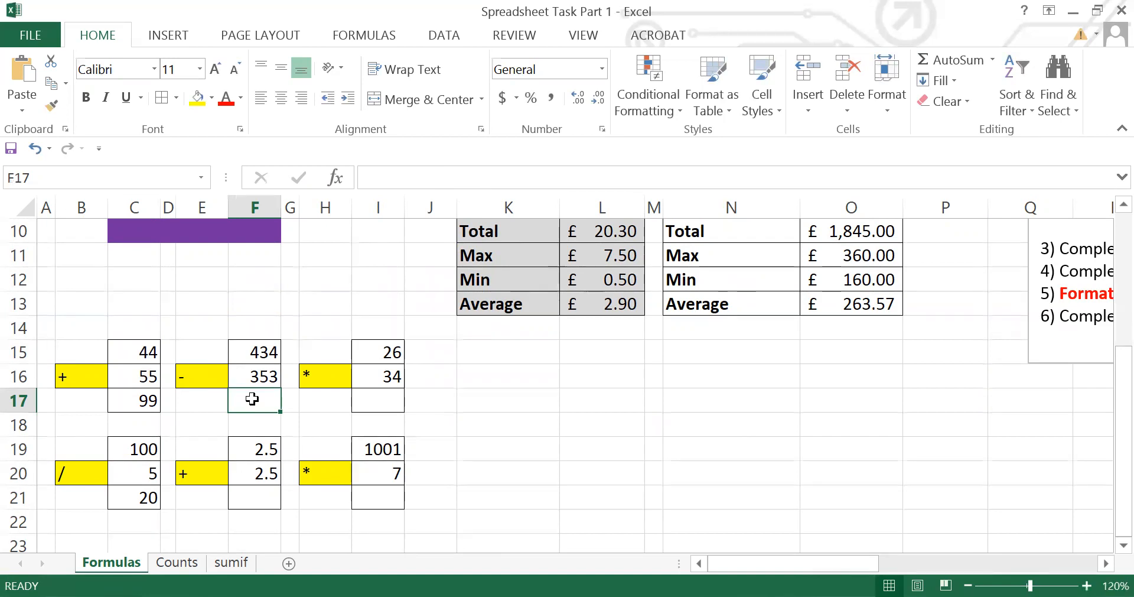
text(=)
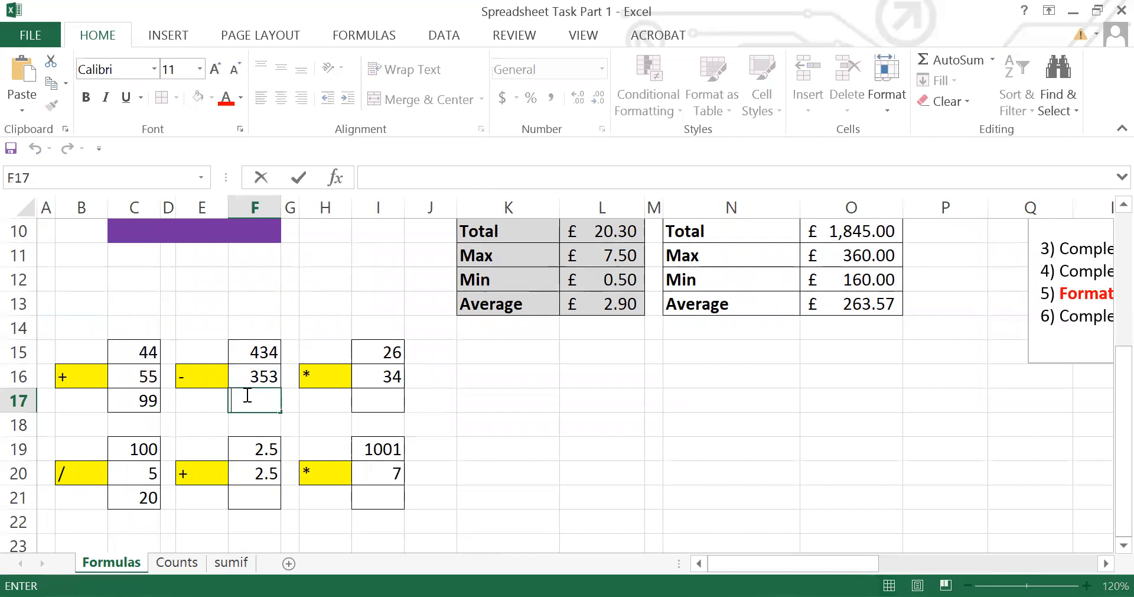
text(=)
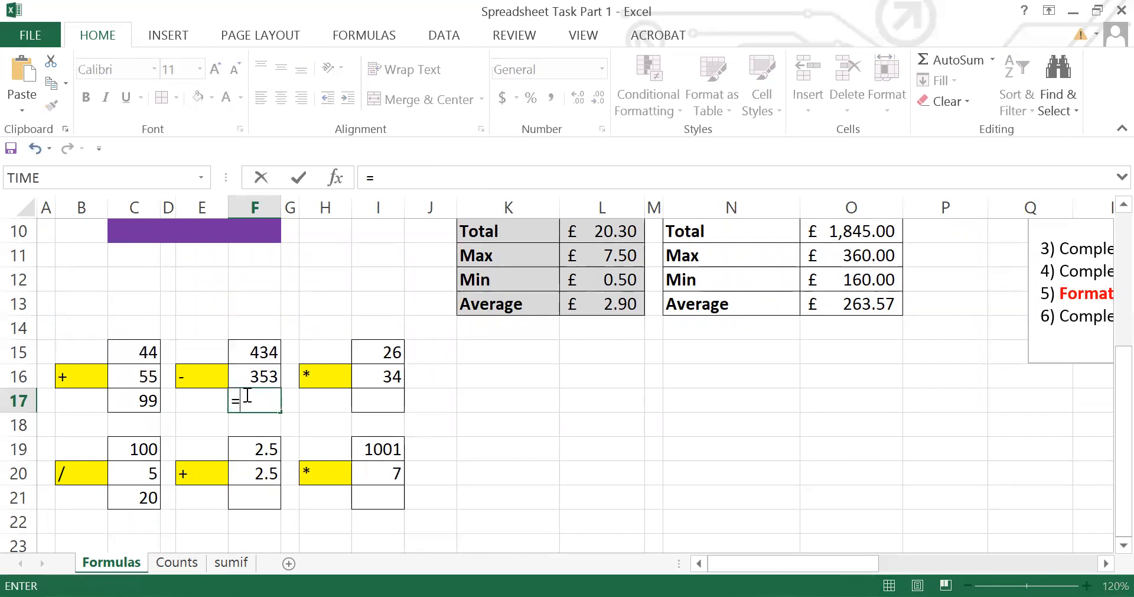
click(263, 352)
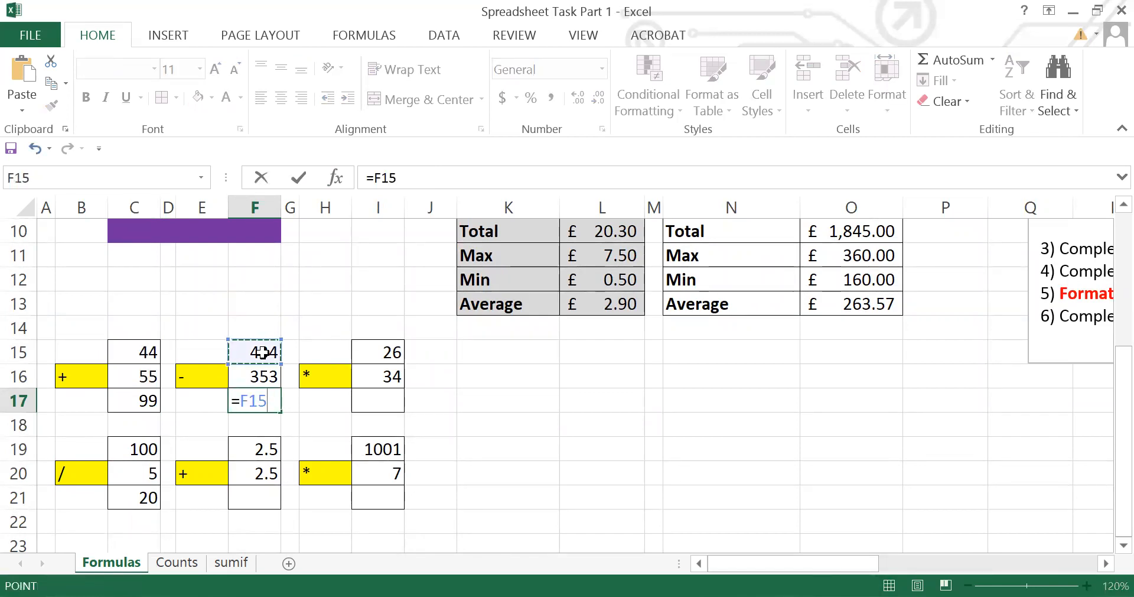
click(212, 381)
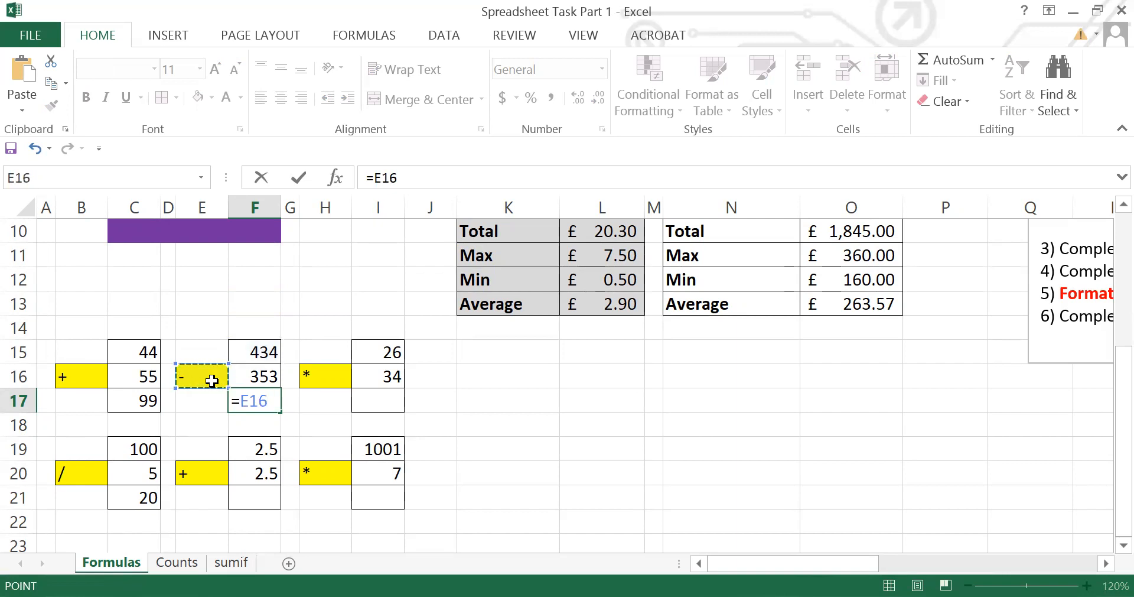
click(265, 352)
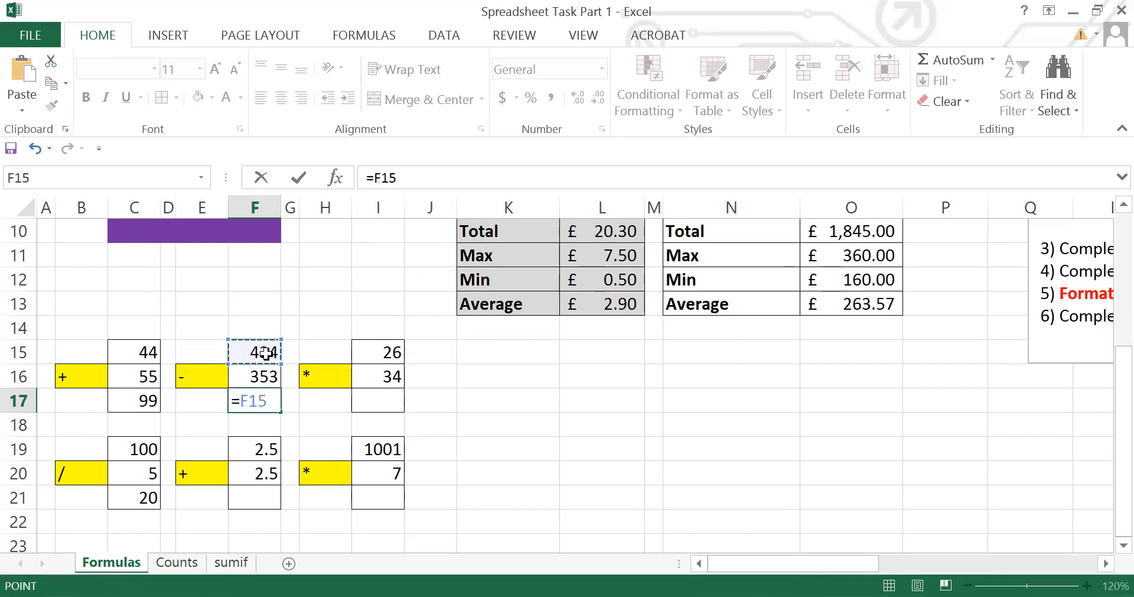
text(-)
click(269, 377)
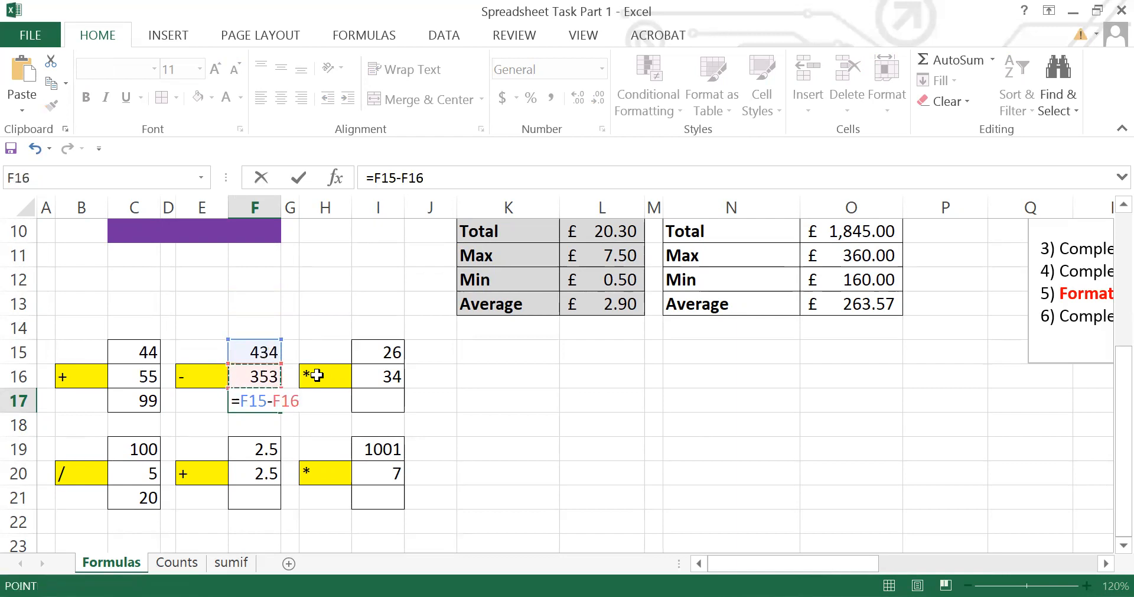
key(Return)
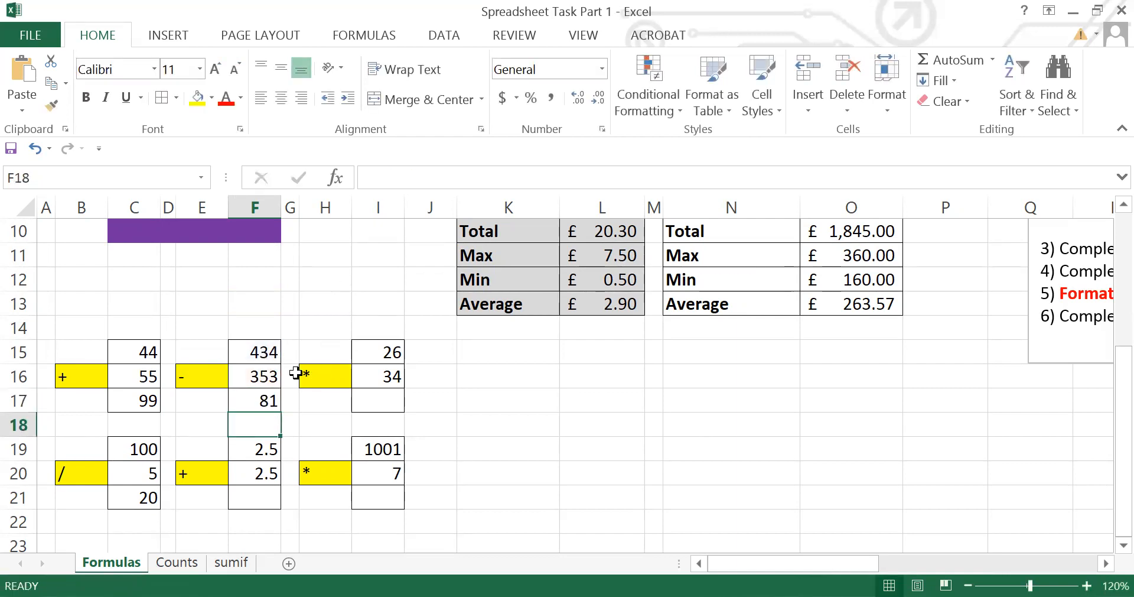
click(255, 405)
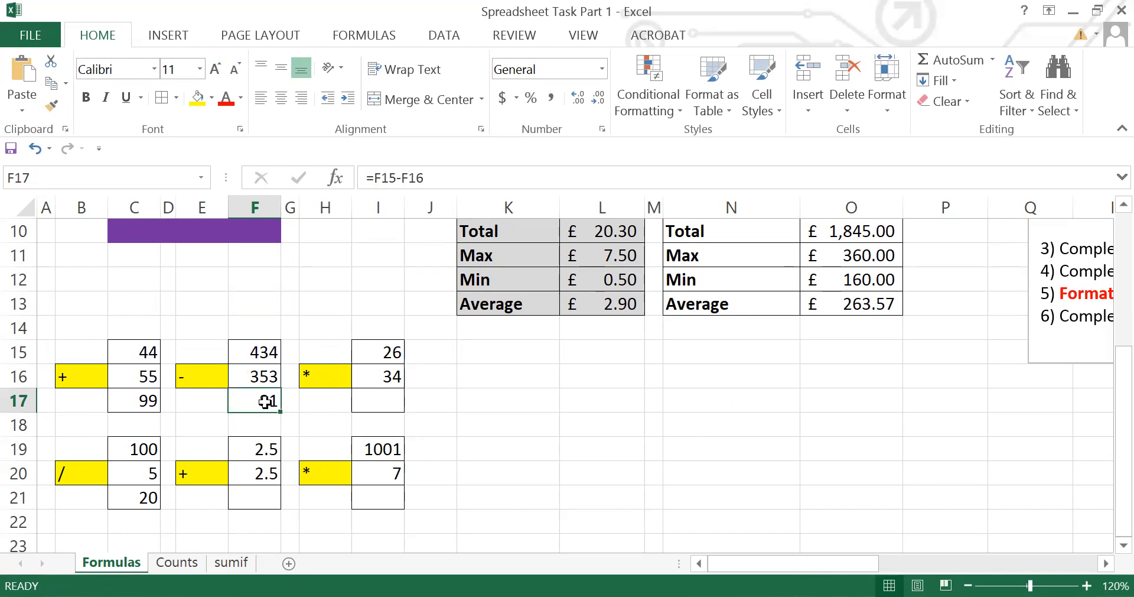
Step: Complete the multiplication sum in I17 with a formula multiplying I15 by I16
click(382, 407)
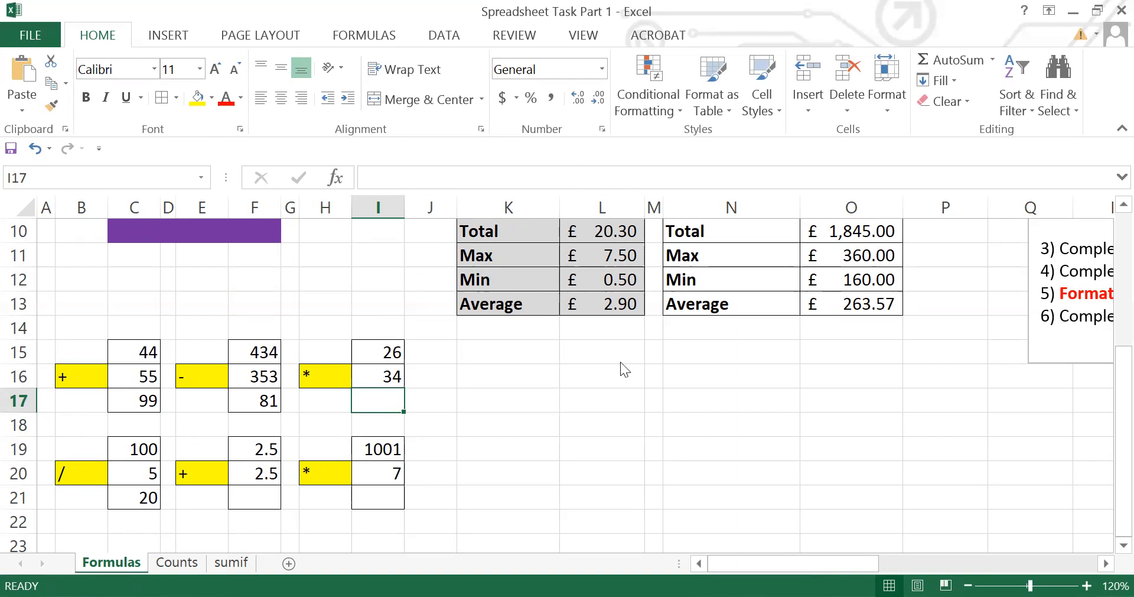
double_click(380, 399)
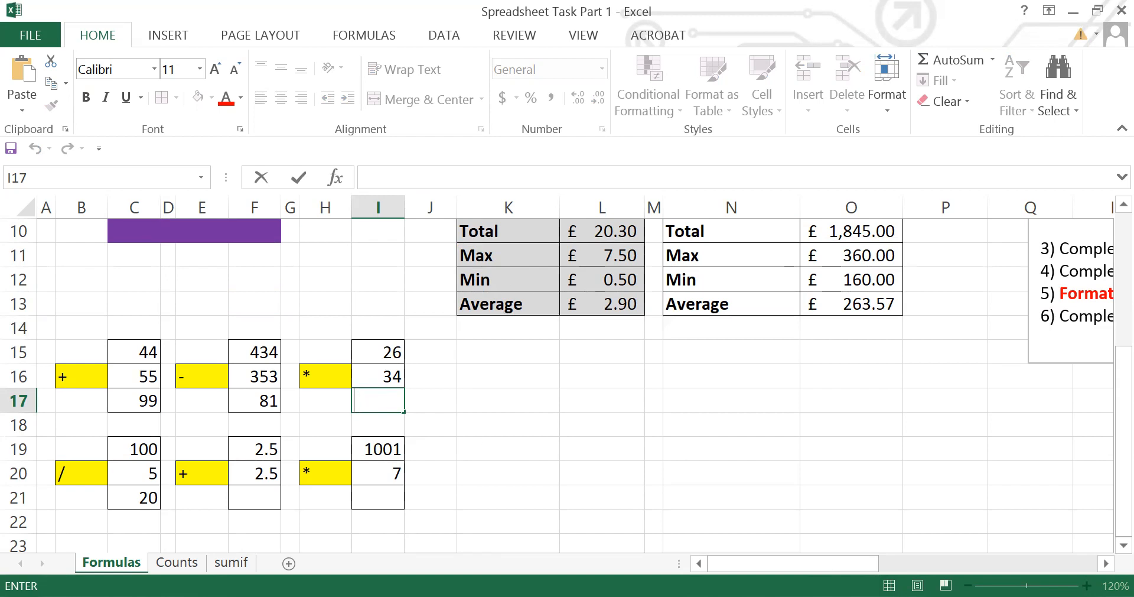
click(369, 401)
text(=)
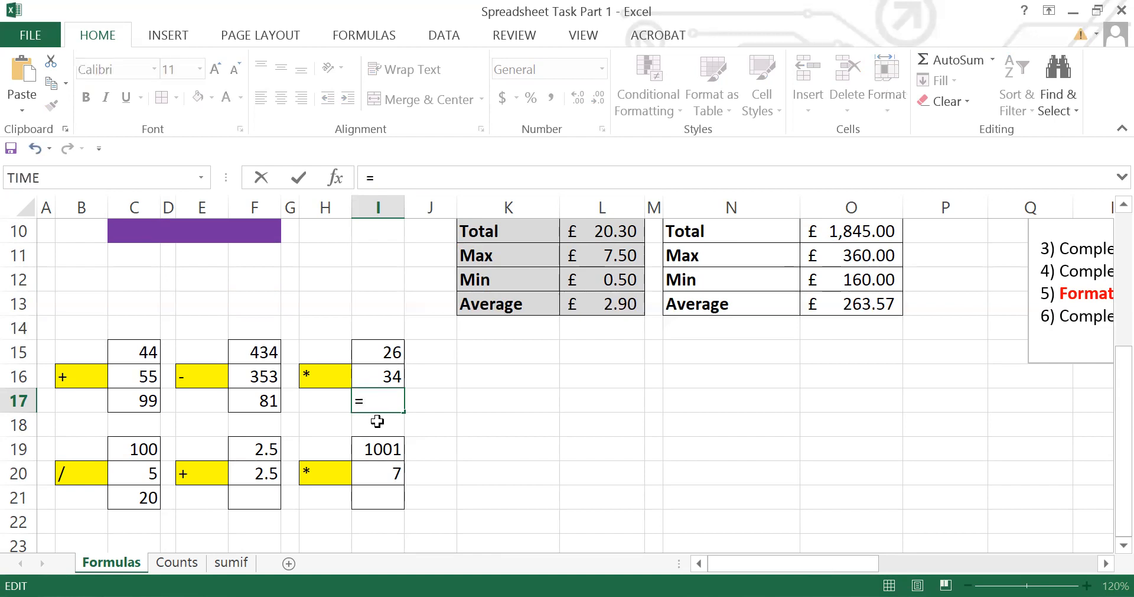
click(390, 355)
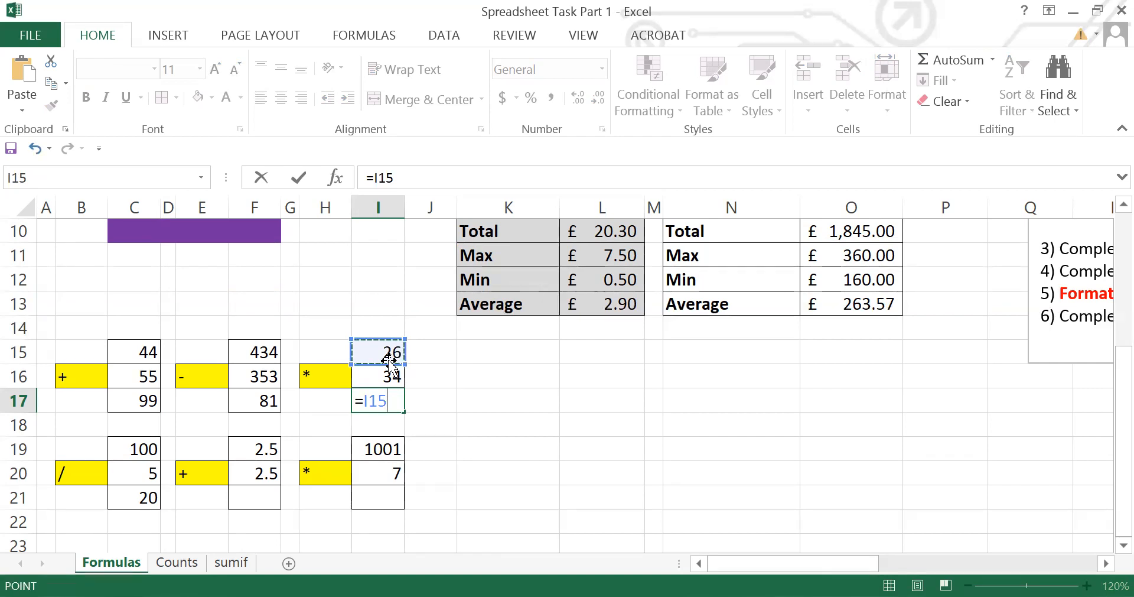
text(*)
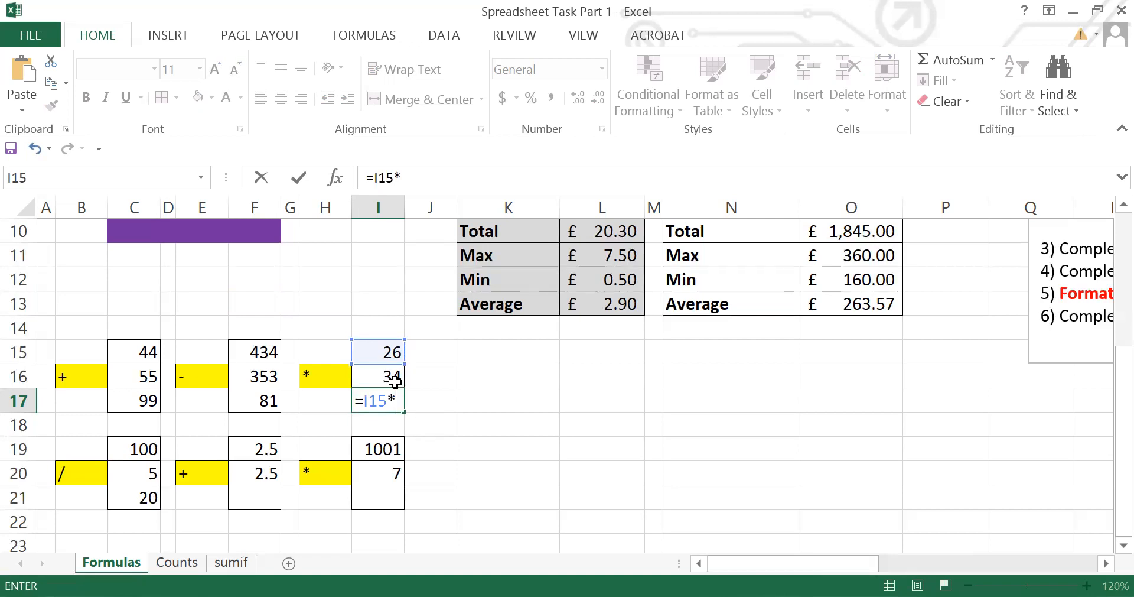
click(395, 378)
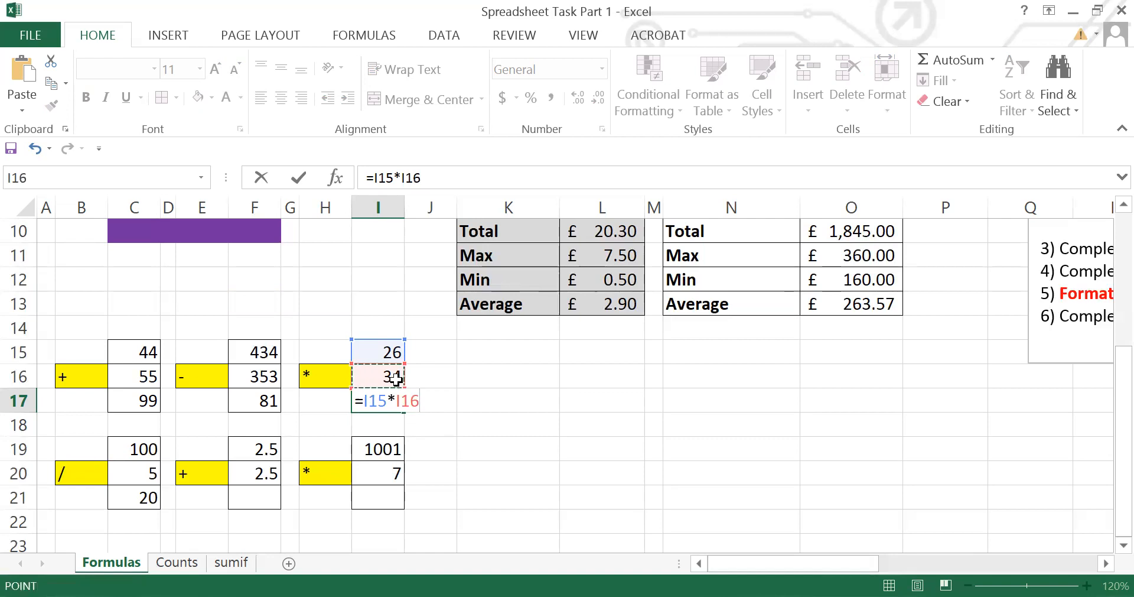
key(Return)
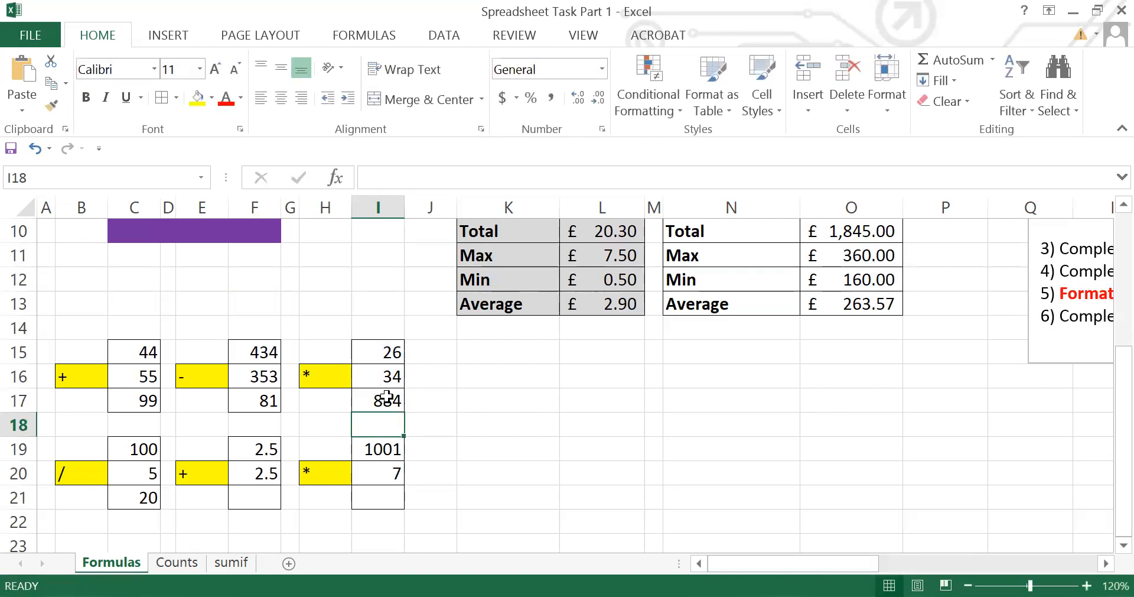
click(390, 405)
drag(425, 176, 361, 177)
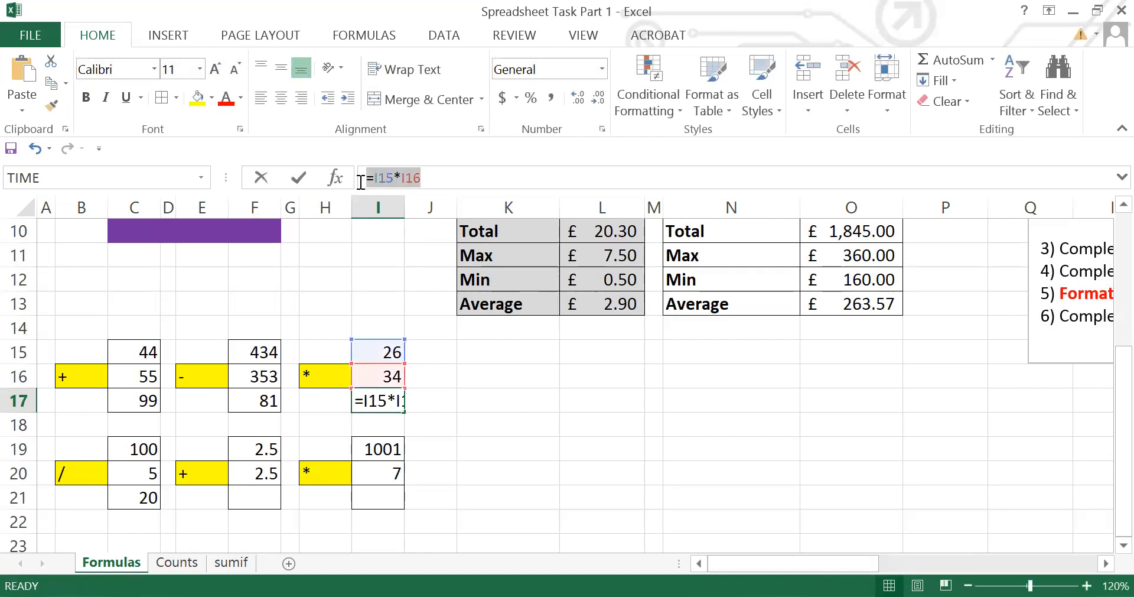
click(784, 560)
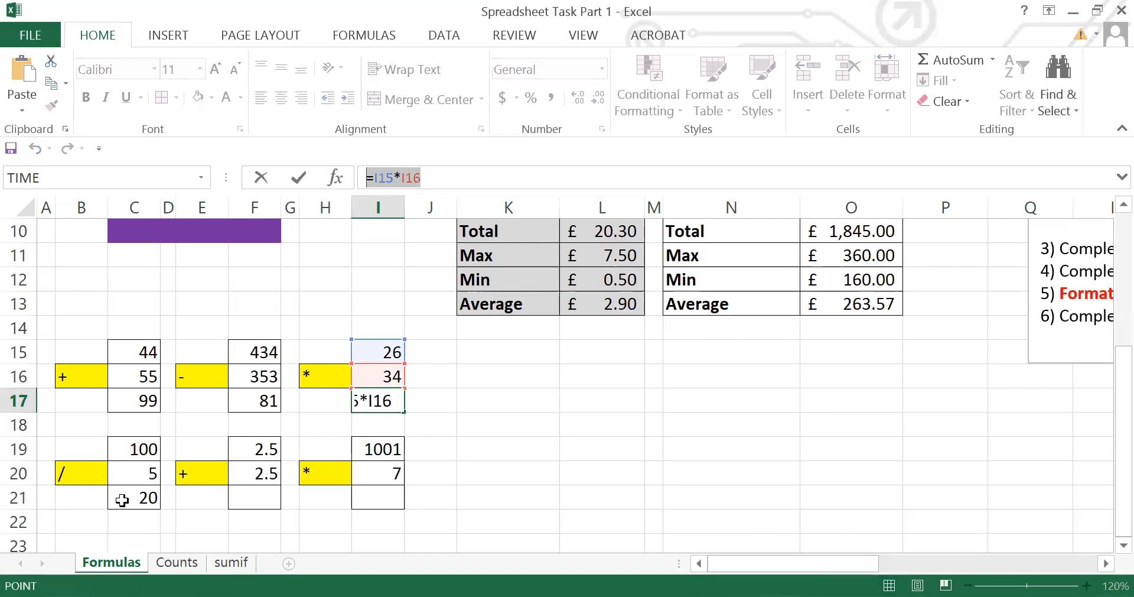
click(128, 499)
click(64, 471)
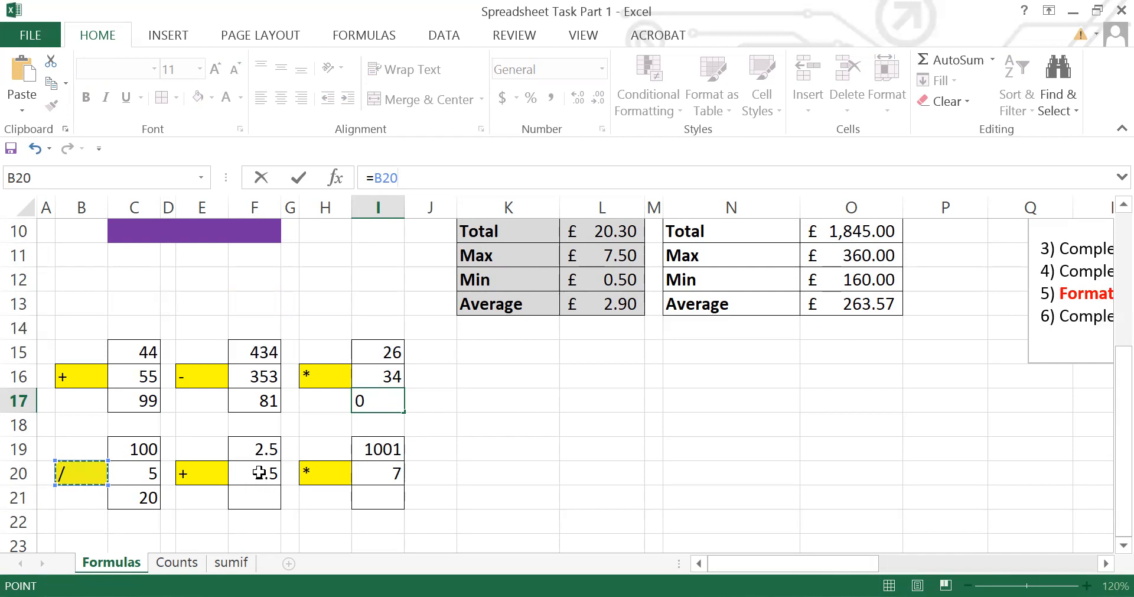
click(241, 498)
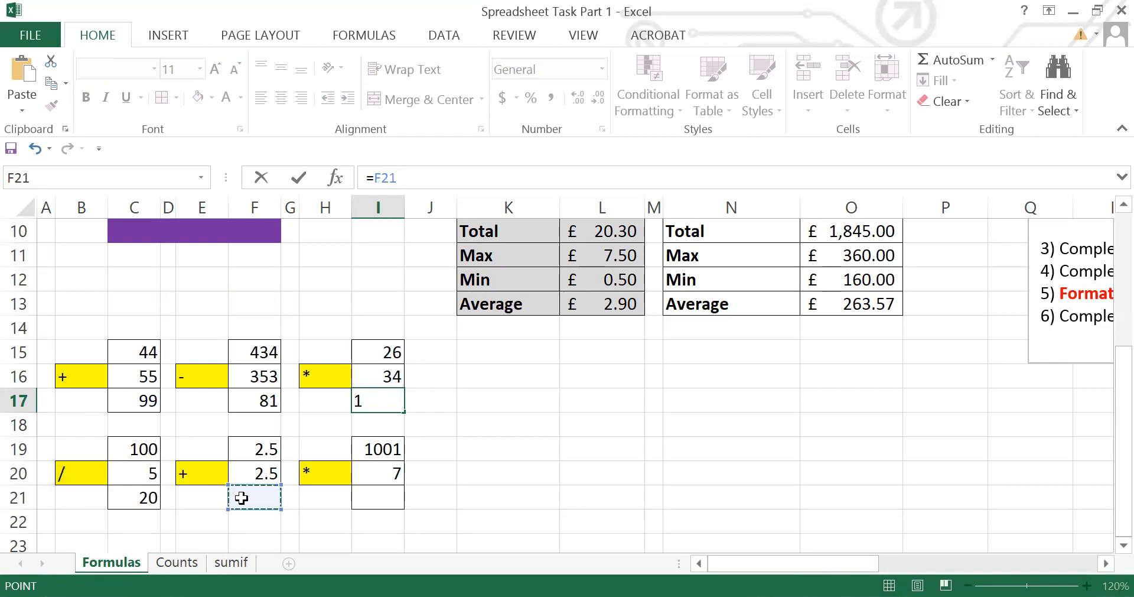
click(172, 521)
click(262, 497)
click(381, 418)
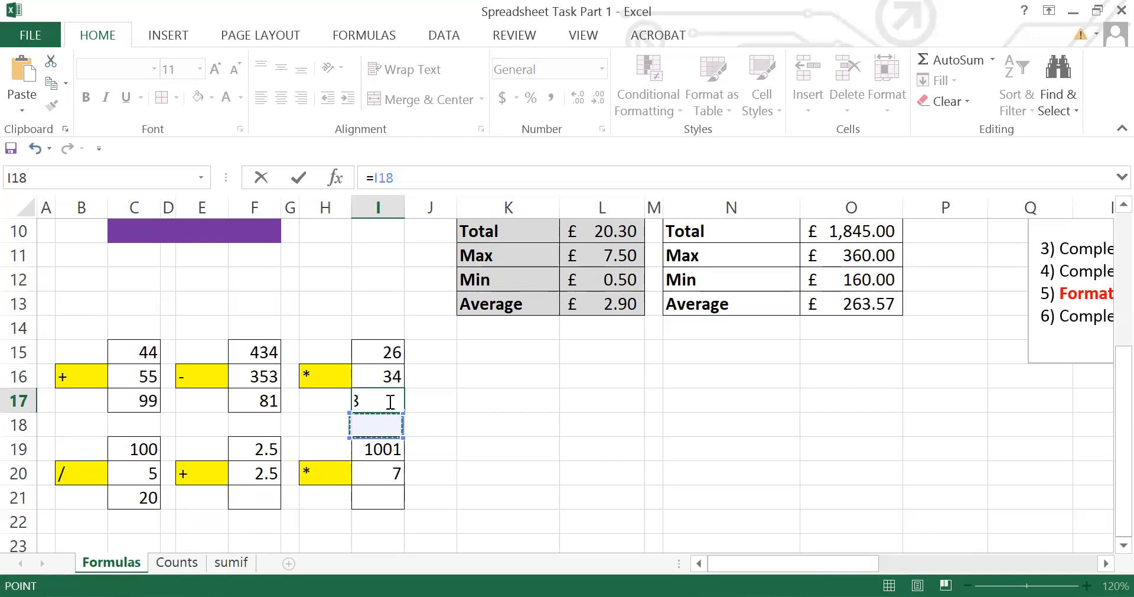
click(390, 402)
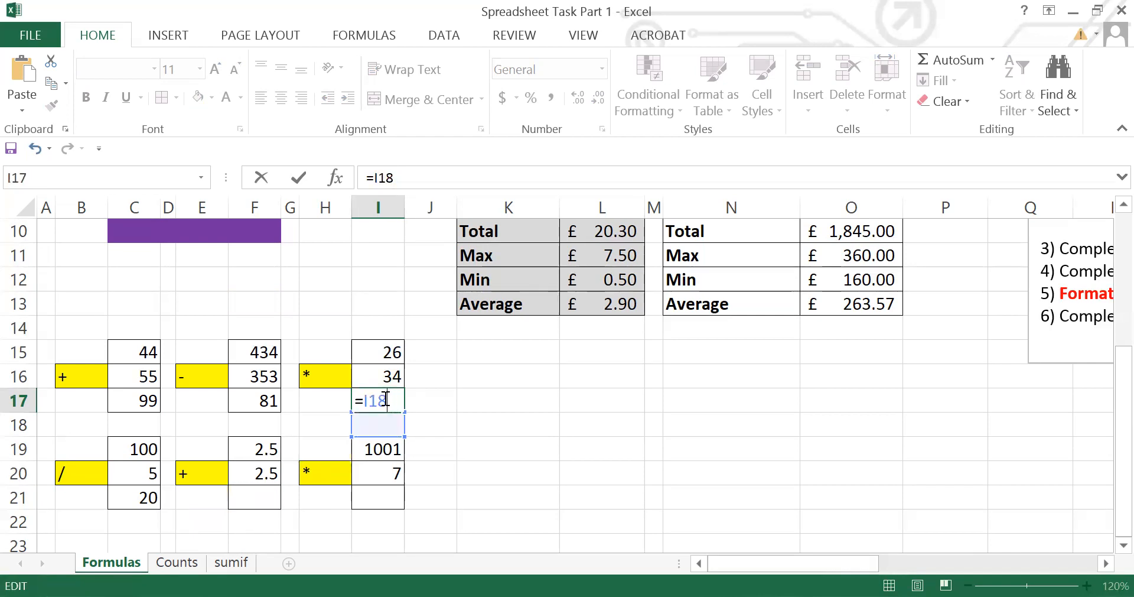
Step: Clear the stray reference in I17 and re-enter the formula as =I15*I16
click(402, 340)
click(362, 401)
key(Delete)
text(=)
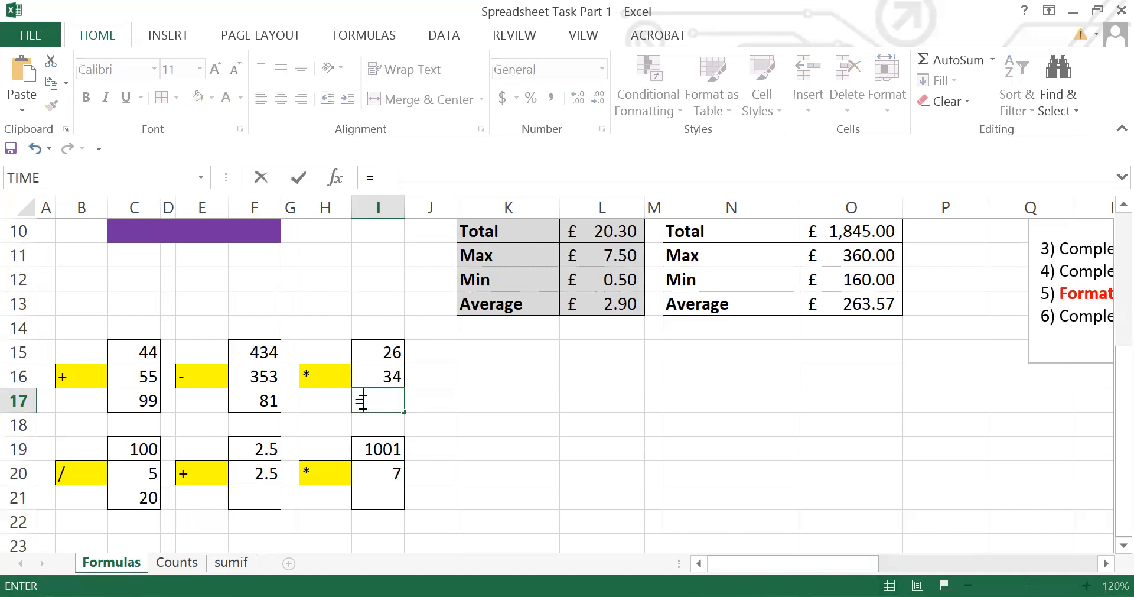
click(378, 349)
text(*)
click(382, 377)
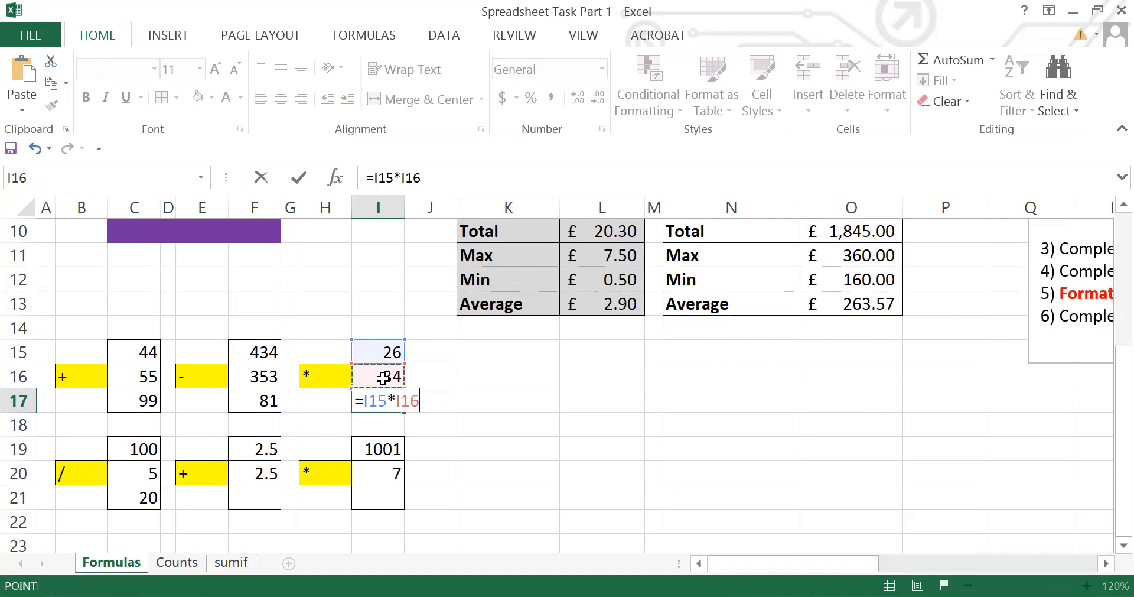
key(Return)
Step: Complete the decimal addition sum in F21 with a formula adding F19 and F20
click(247, 498)
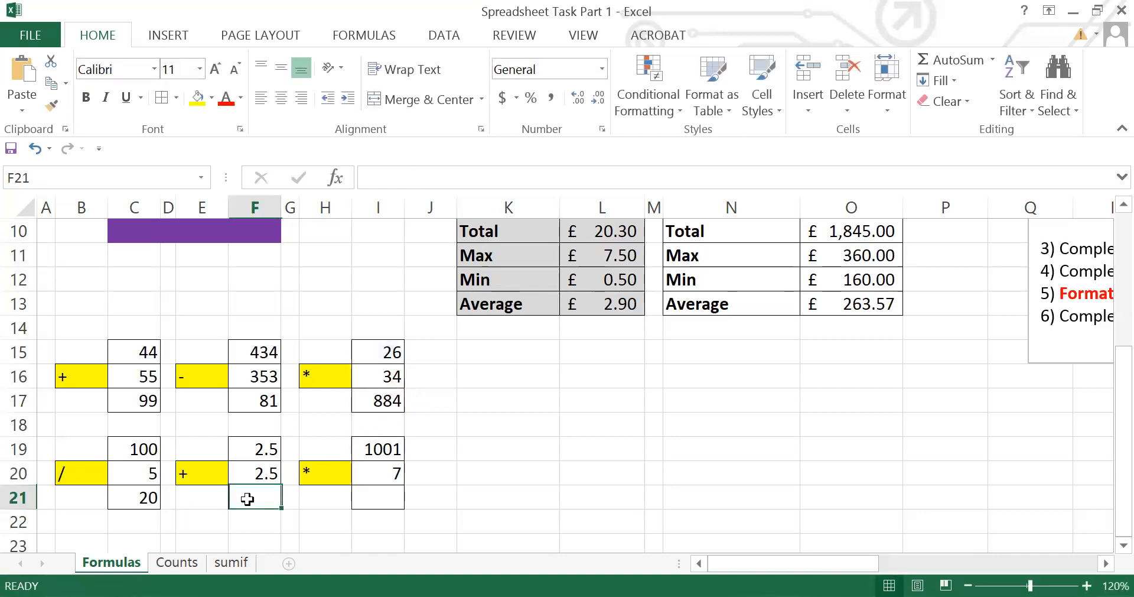
text(=)
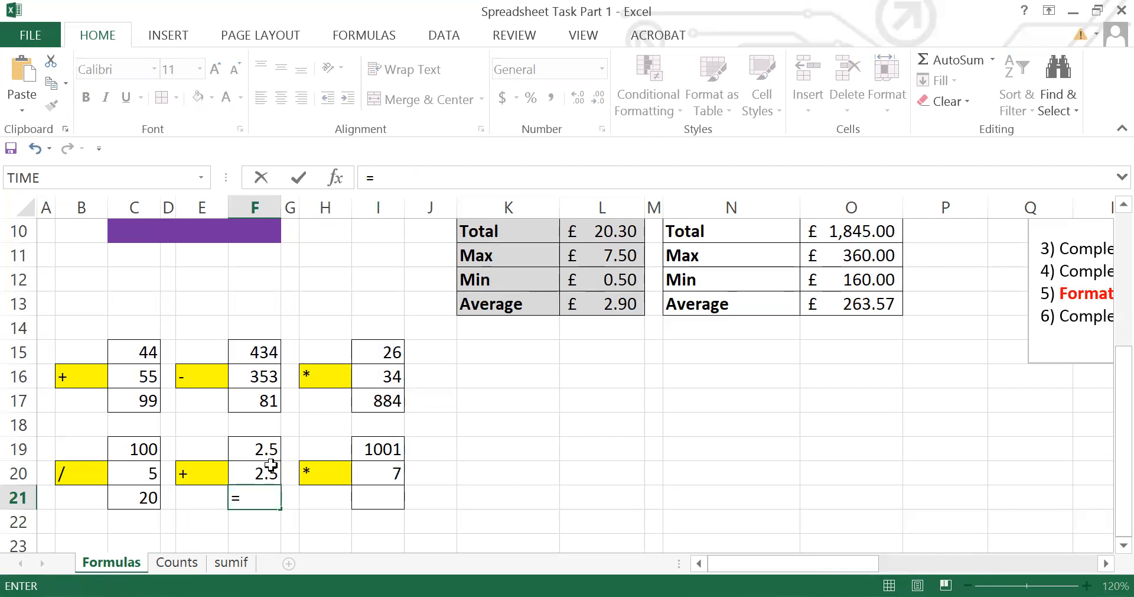
click(268, 451)
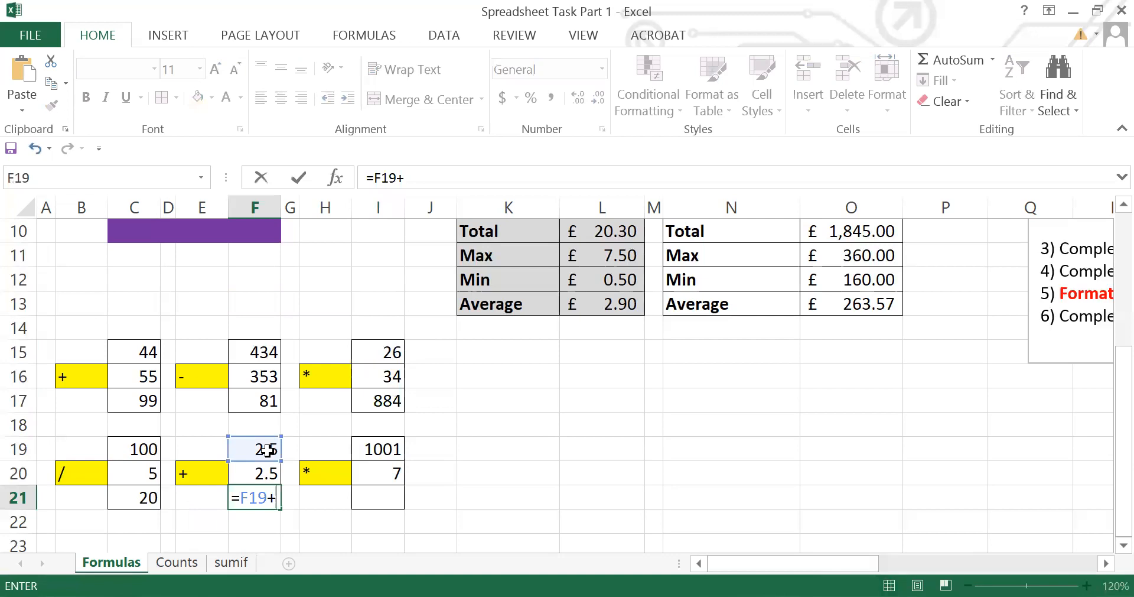
click(261, 474)
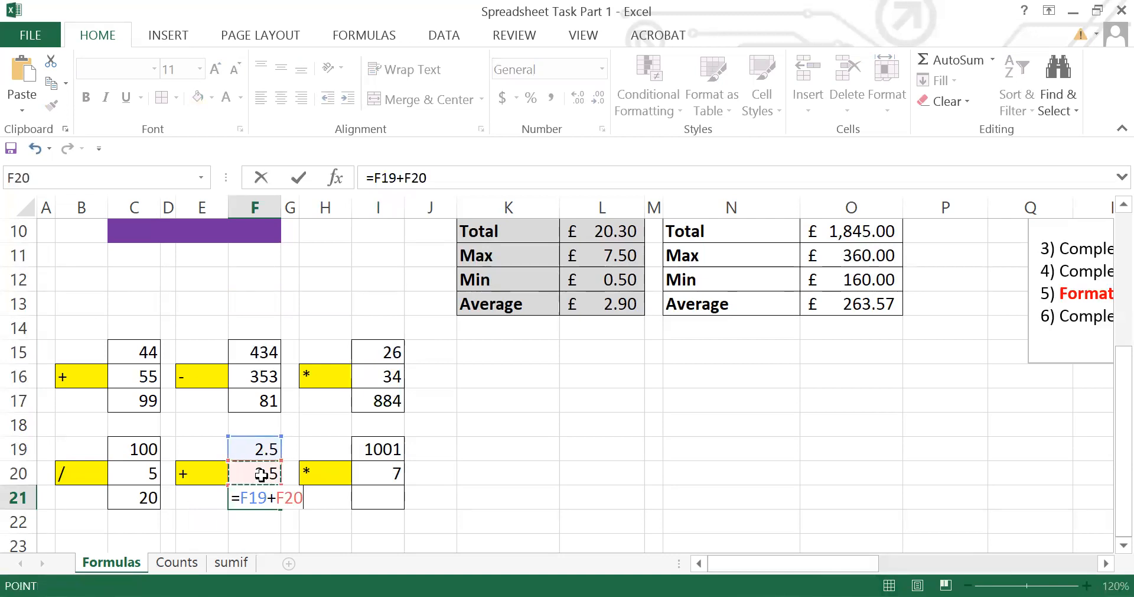
key(Return)
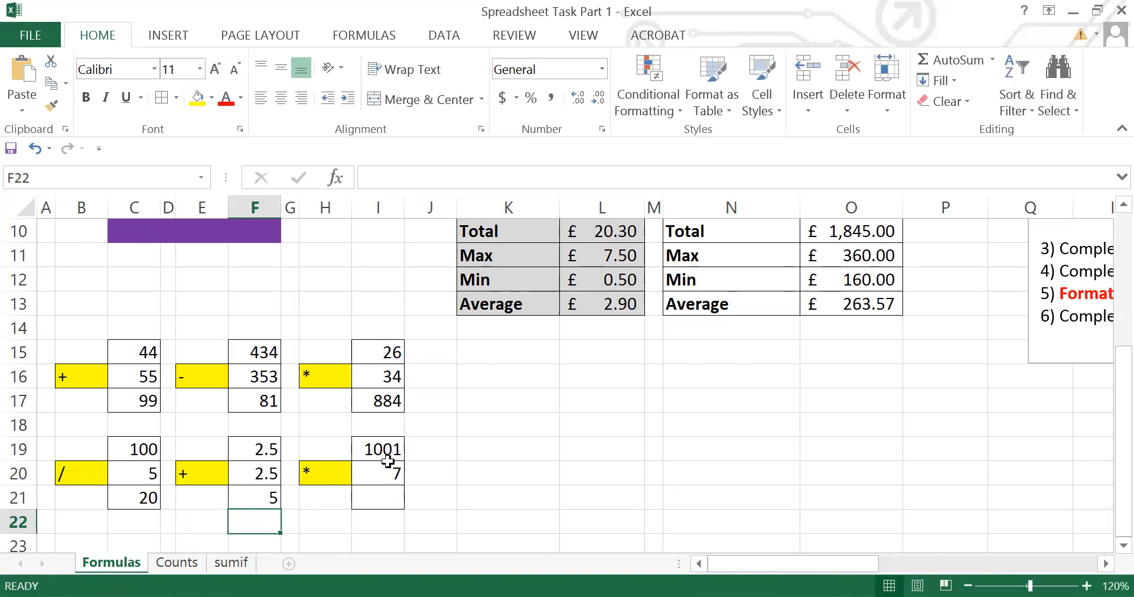
Step: Complete the second multiplication sum in I21 with a formula multiplying I19 by I20
double_click(386, 501)
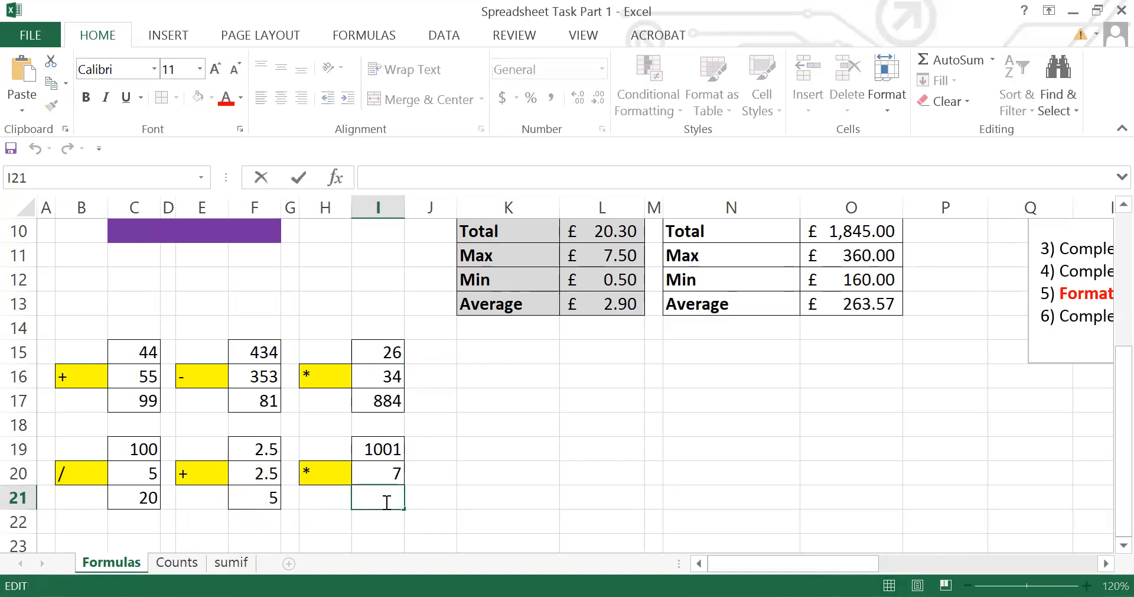
text(=)
click(381, 450)
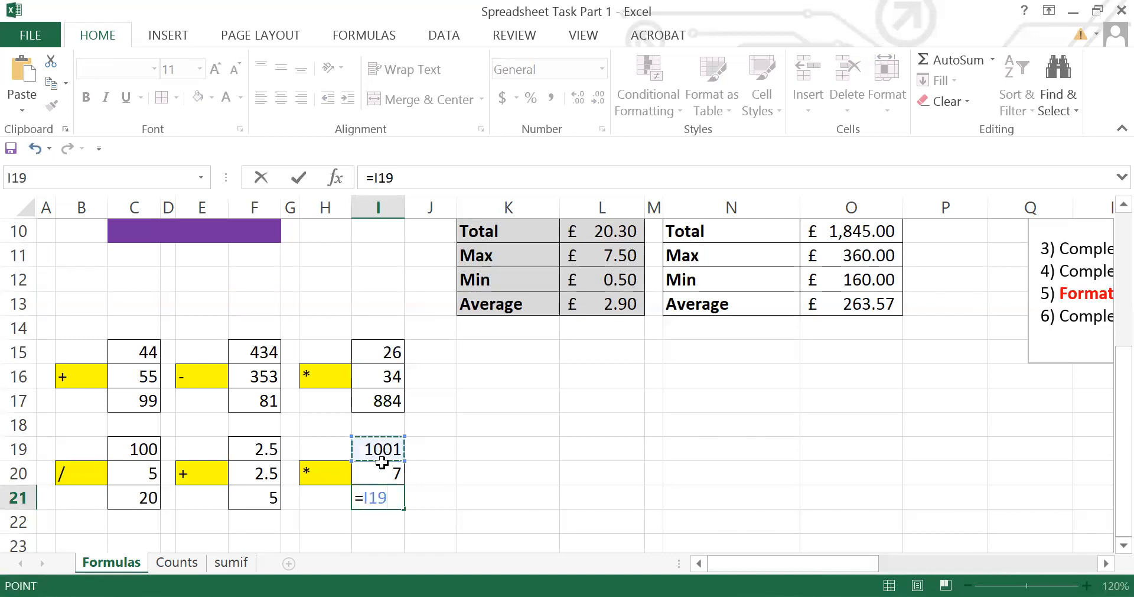
text(*)
click(391, 476)
key(Return)
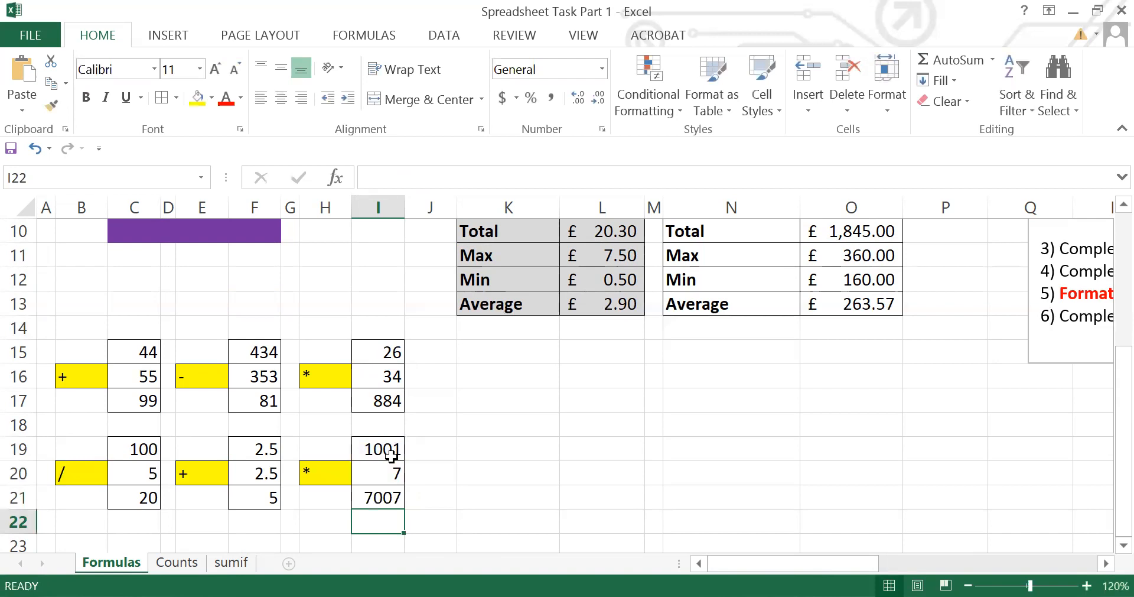
Step: Switch from the Formulas sheet to the Counts sheet
drag(737, 566, 680, 553)
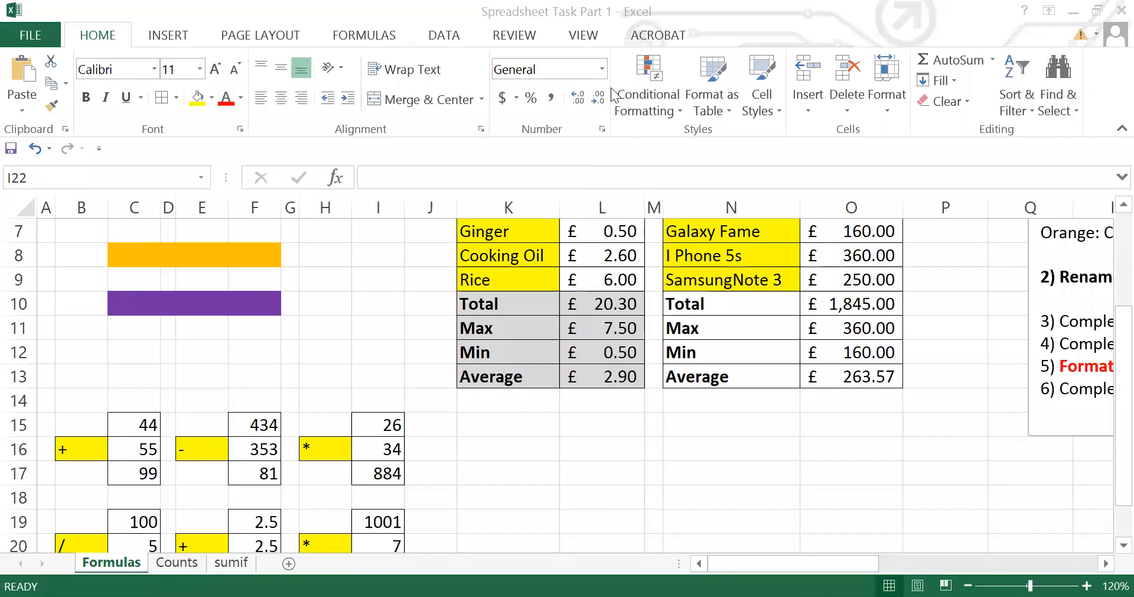
click(166, 566)
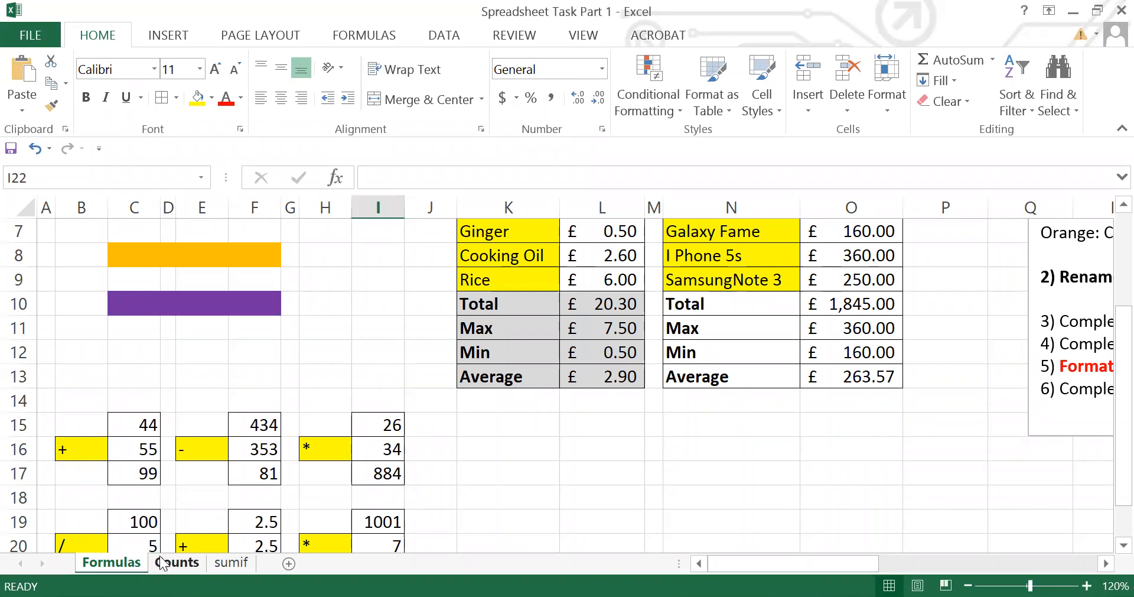
click(166, 561)
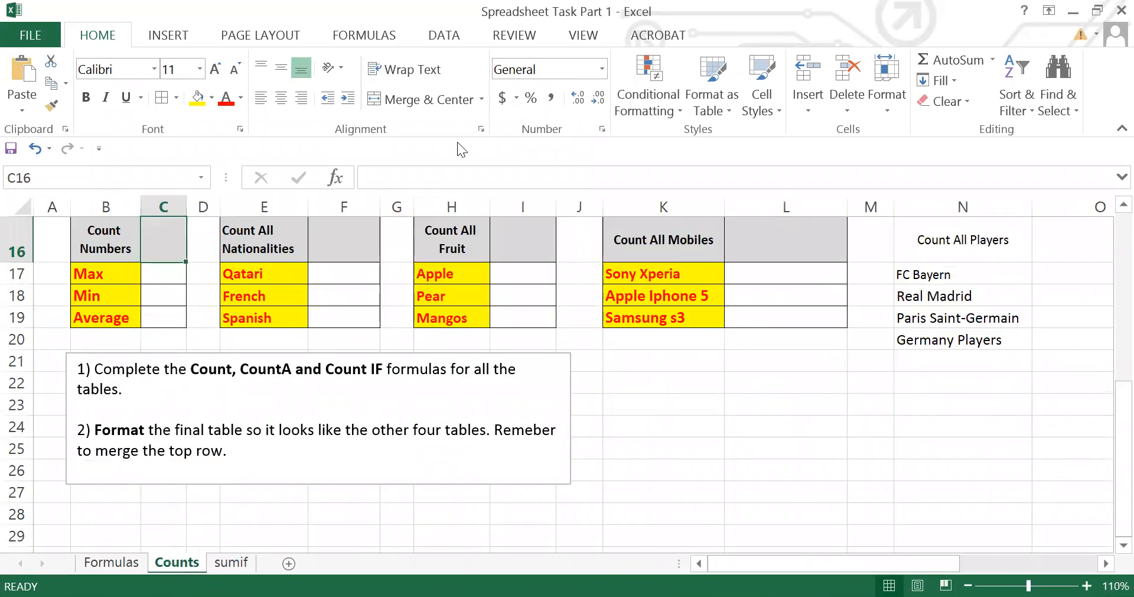
Step: Examine the data tables, the count summary tables and the task instructions on the Counts sheet
scroll(211, 443, up, 5)
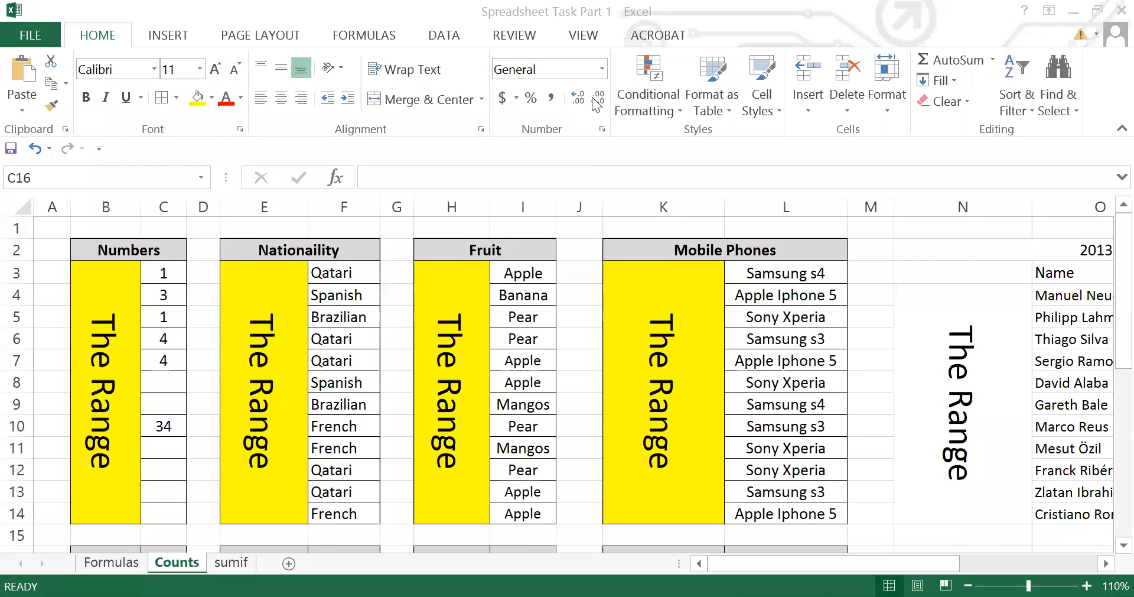
scroll(158, 317, down, 2)
scroll(159, 318, up, 2)
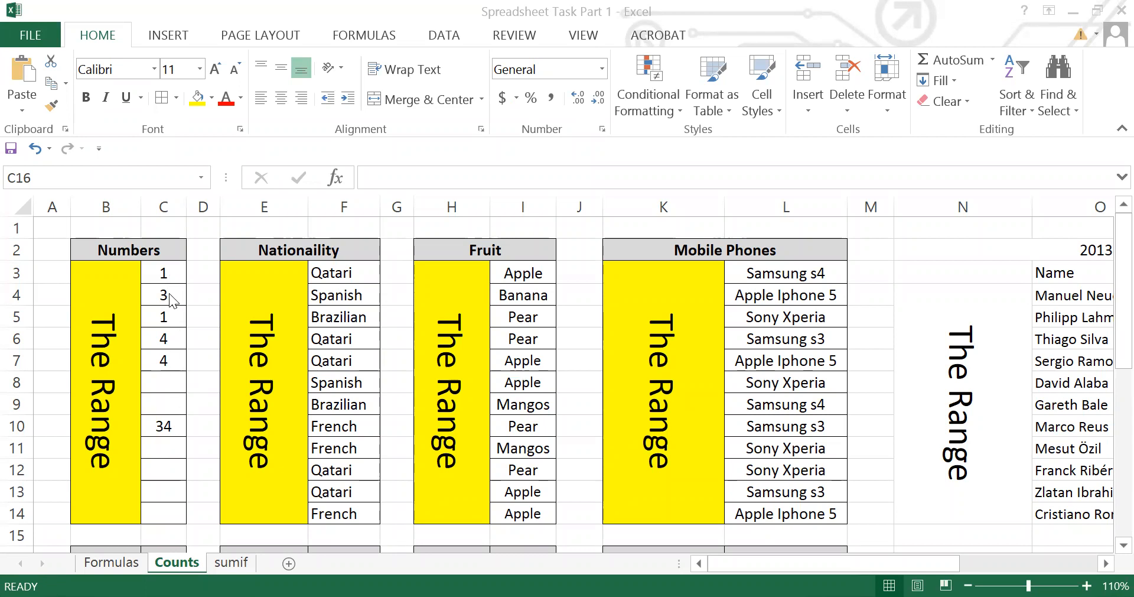
scroll(177, 460, down, 3)
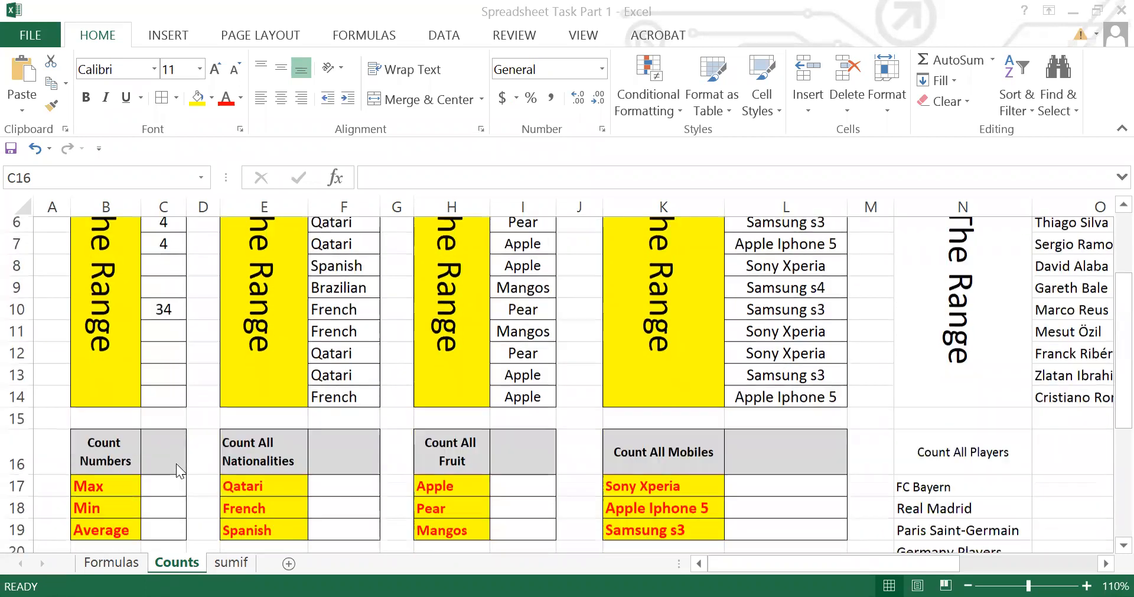
scroll(174, 405, down, 1)
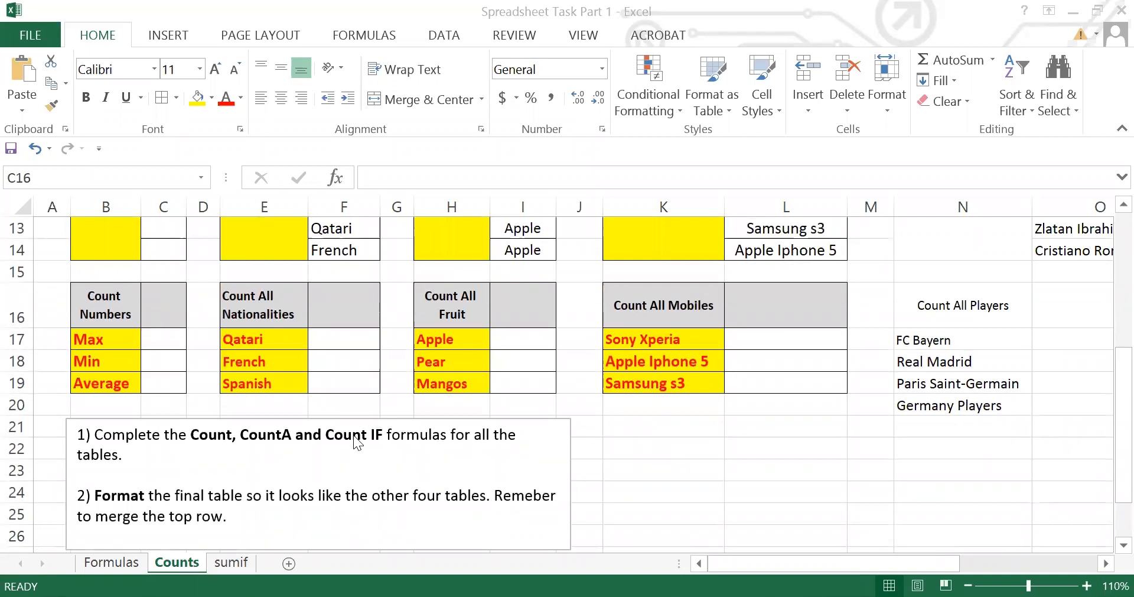
scroll(354, 437, up, 4)
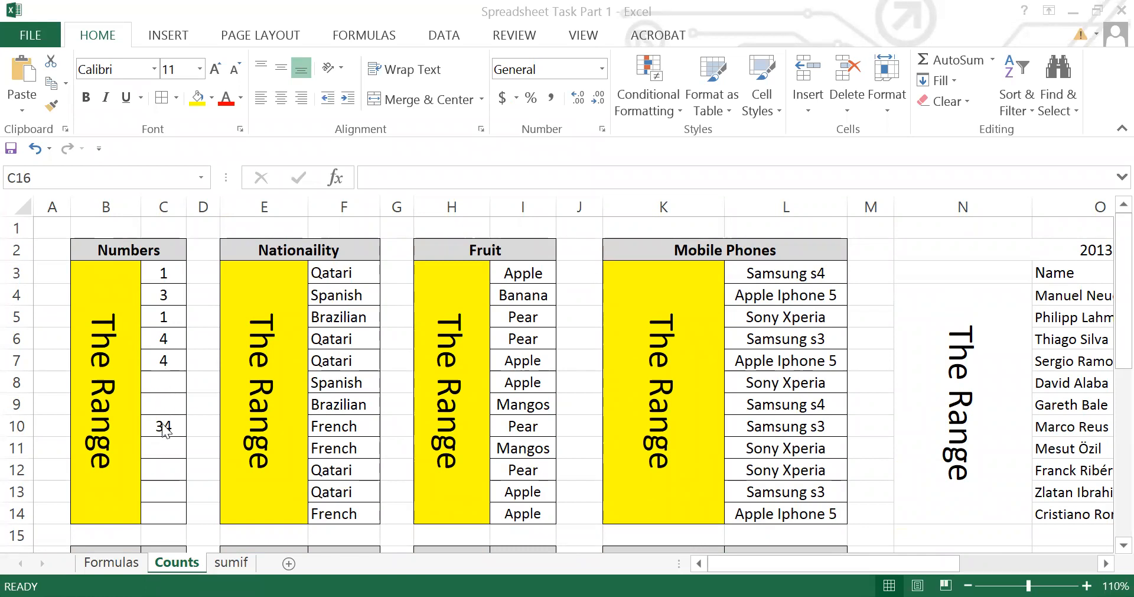
Step: Count the numbers in the Numbers table by entering =COUNT(C3:C14) in C16
scroll(177, 431, down, 1)
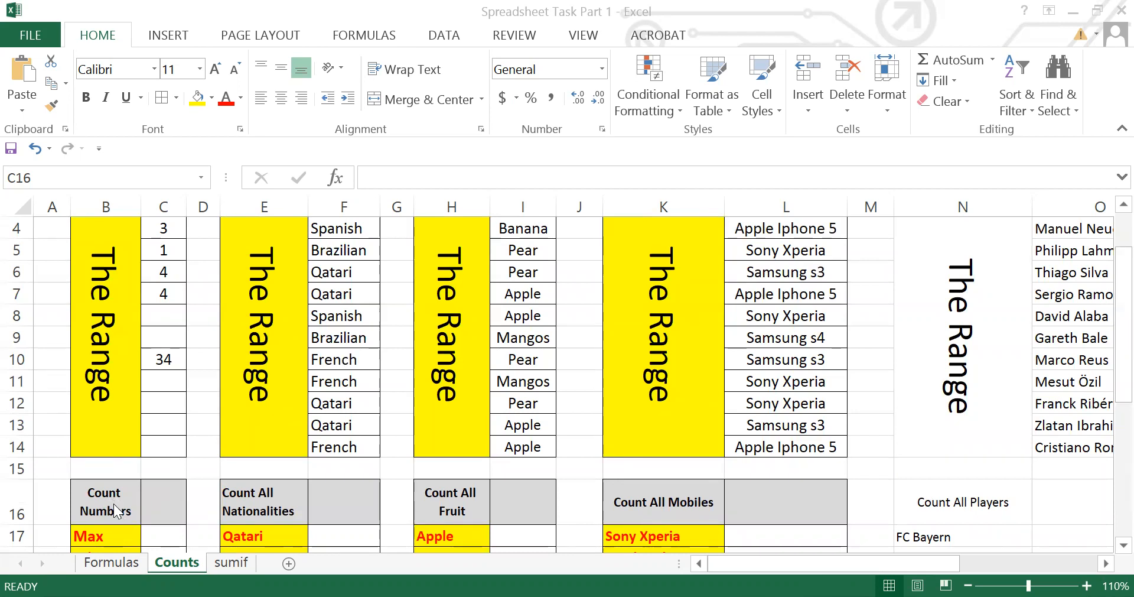
click(165, 508)
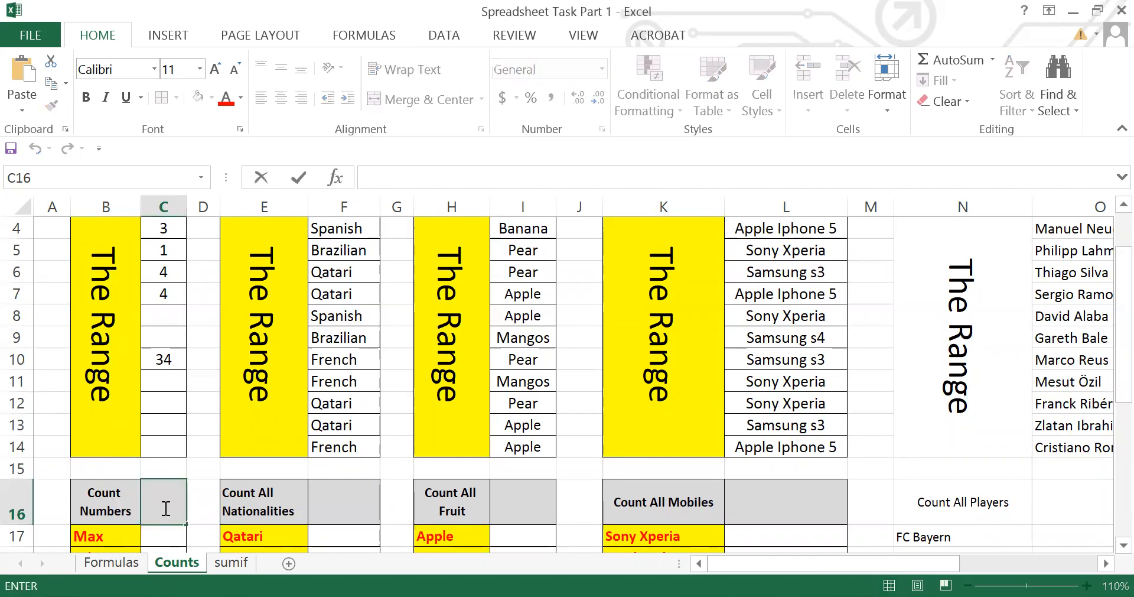
text(=)
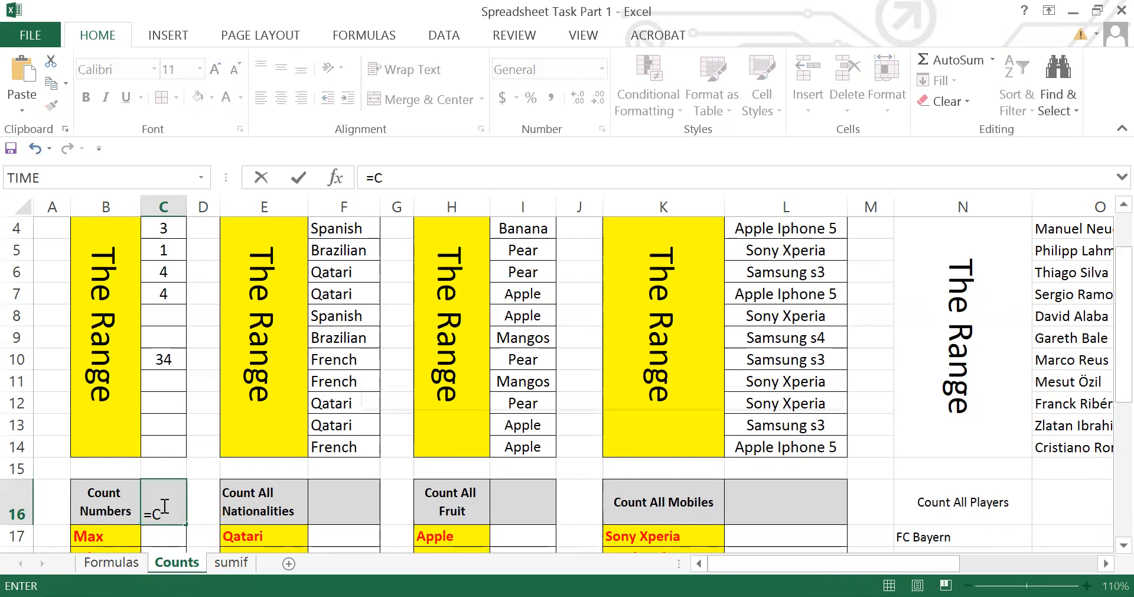
text(C)
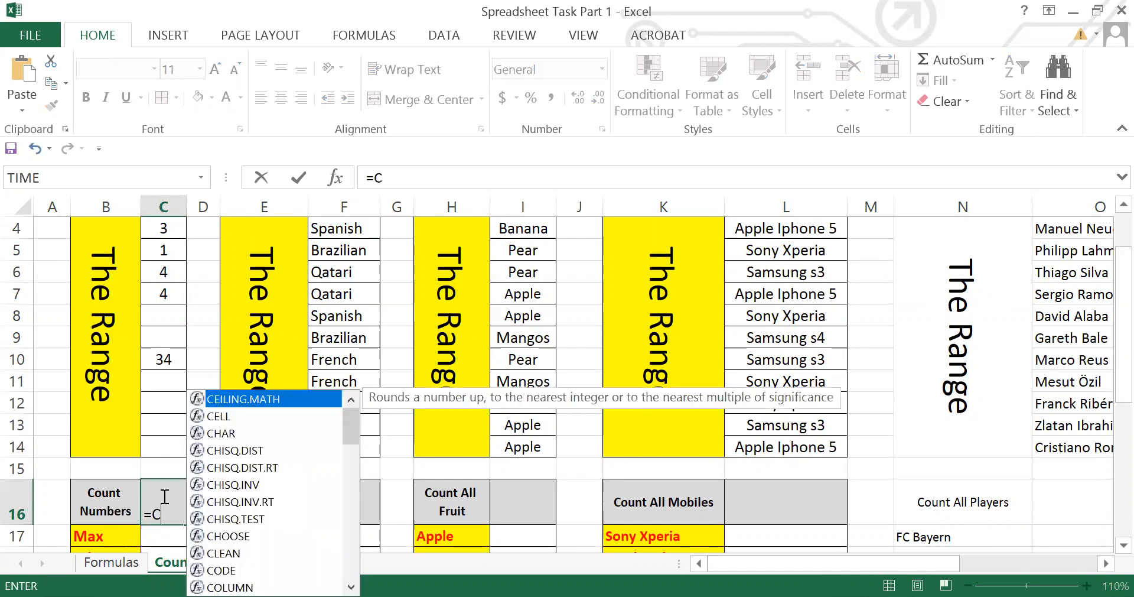
text(ou)
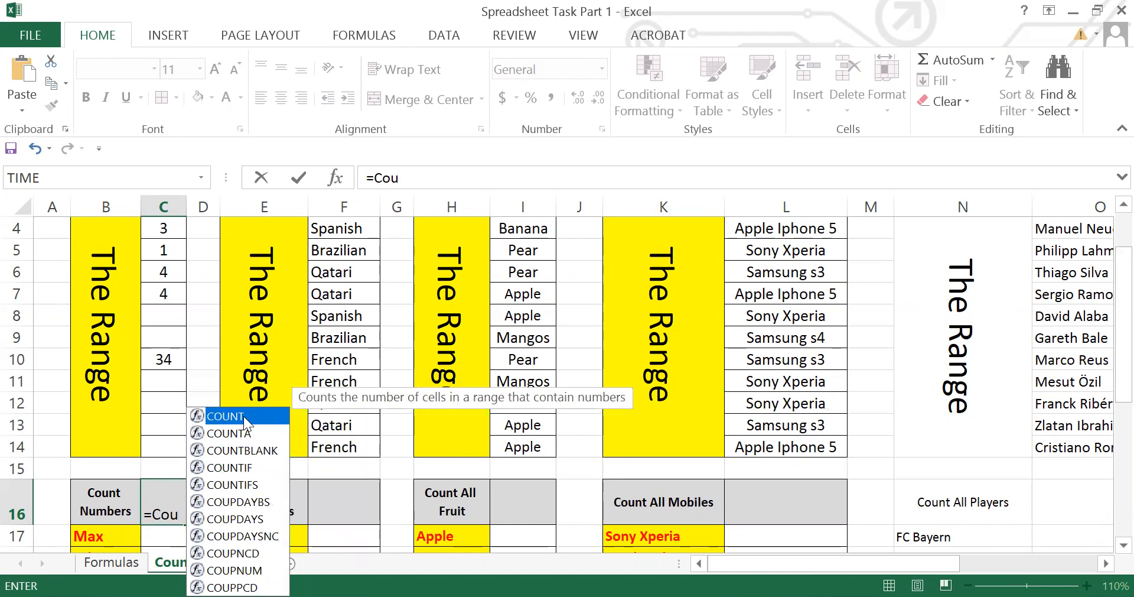
key(Tab)
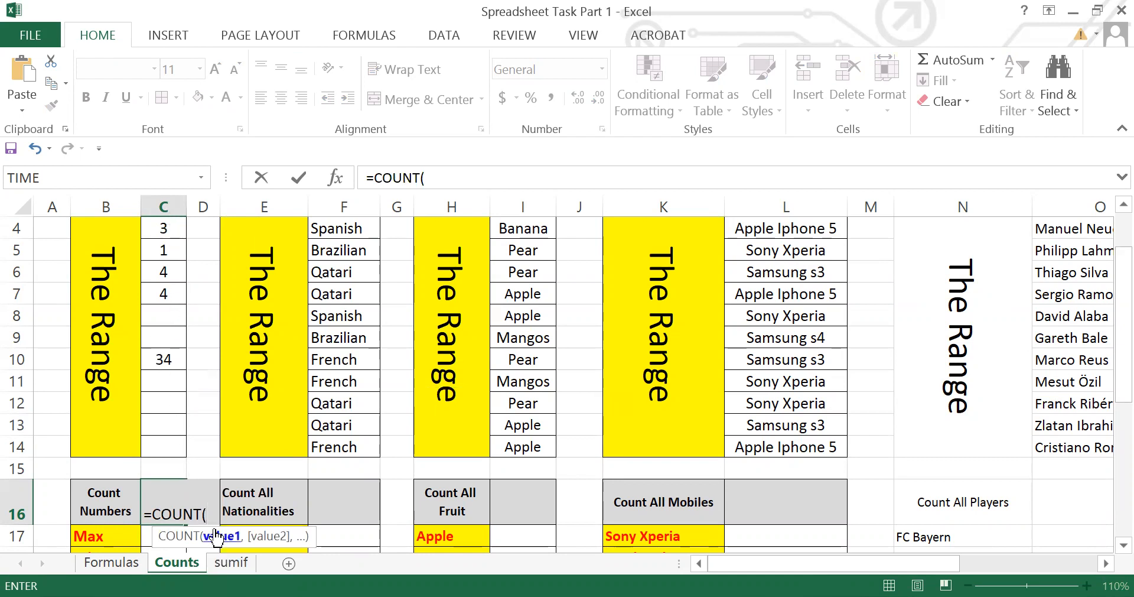
scroll(195, 397, up, 1)
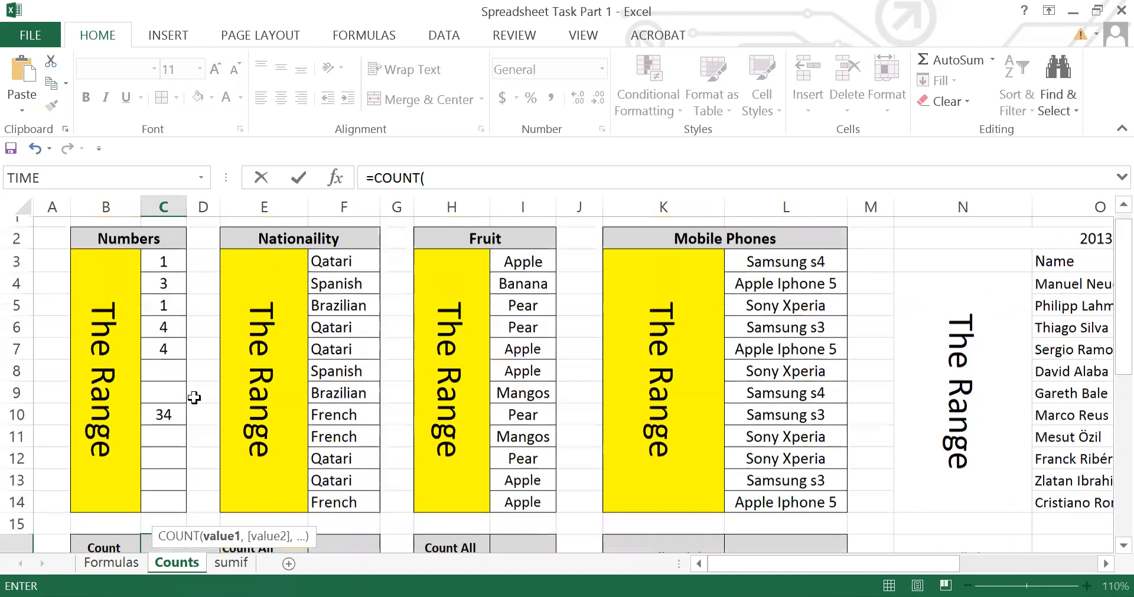
click(171, 273)
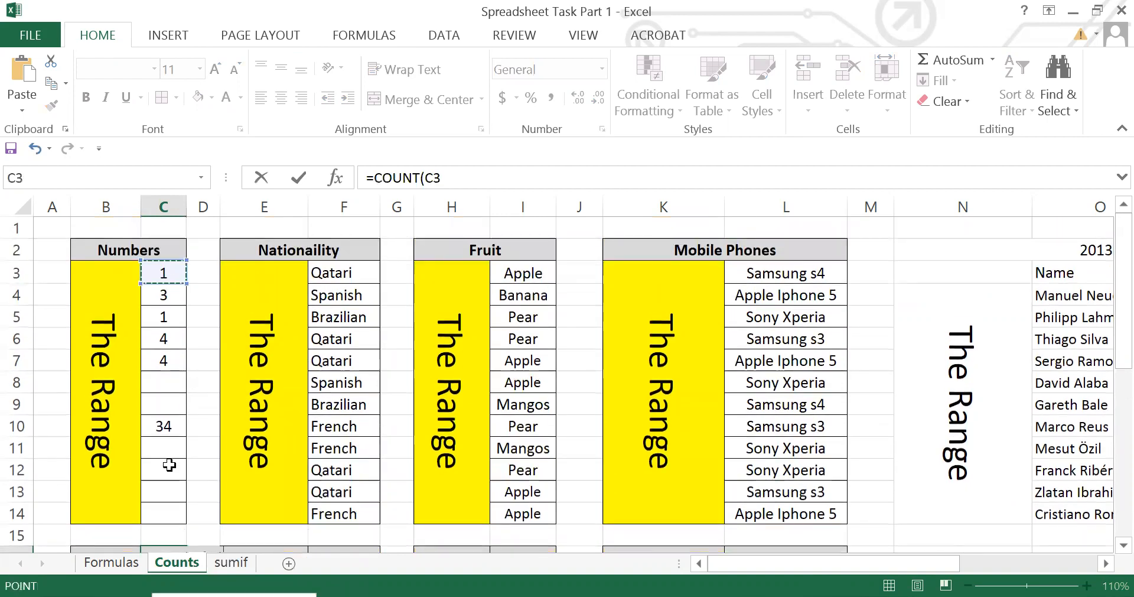
shift+click(170, 518)
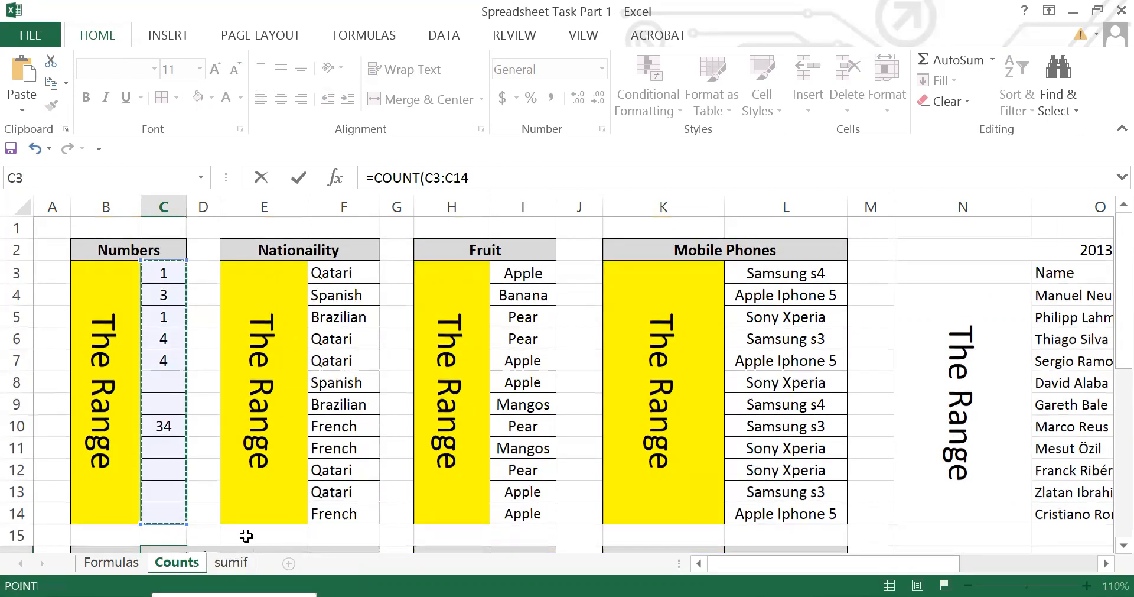
scroll(245, 526, down, 1)
text())
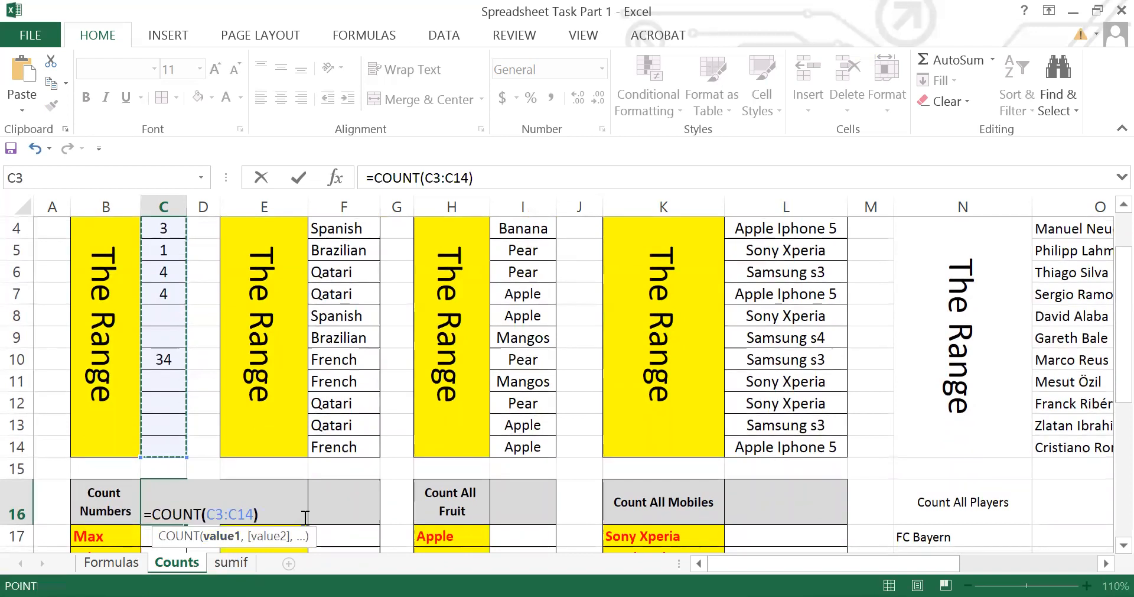
key(Return)
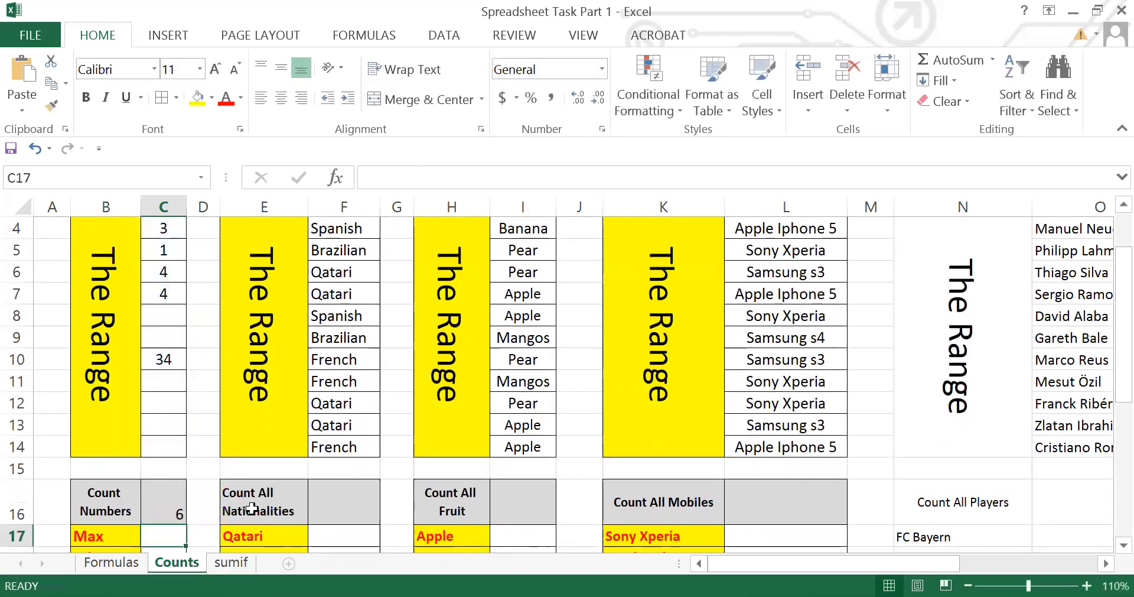
Step: Review the Numbers range against its count and highlight the word CountA in the task instructions
scroll(180, 496, up, 1)
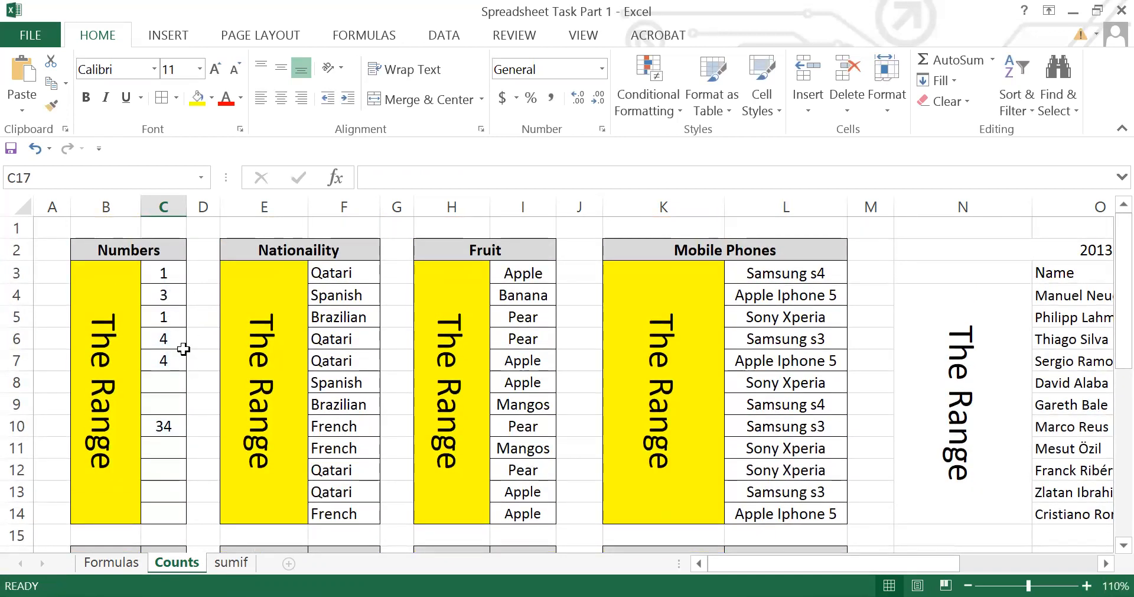
scroll(259, 475, down, 1)
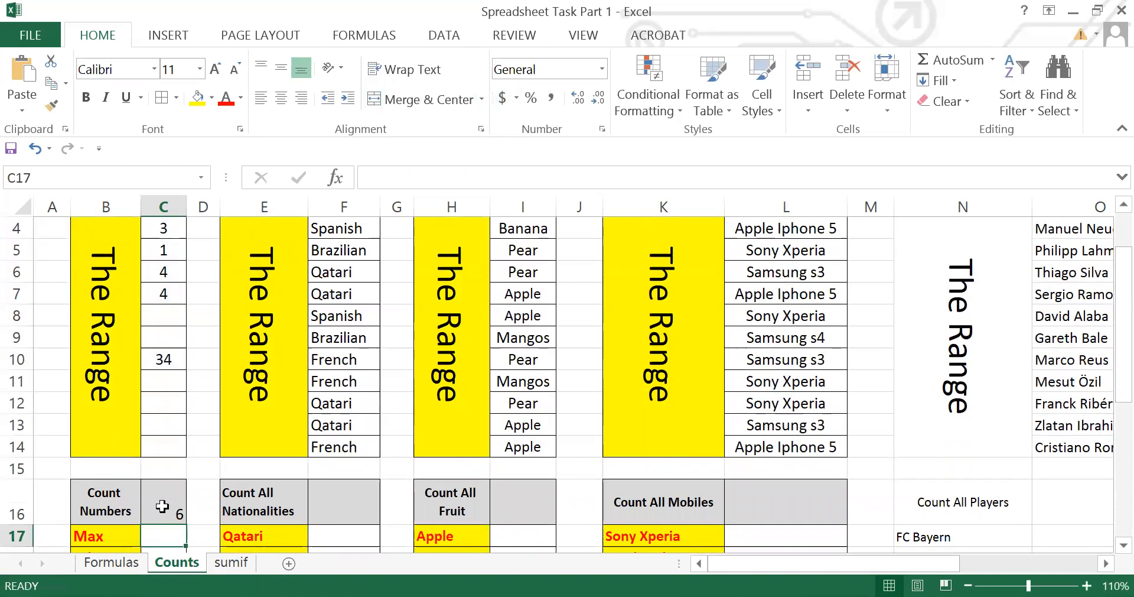
scroll(163, 506, down, 2)
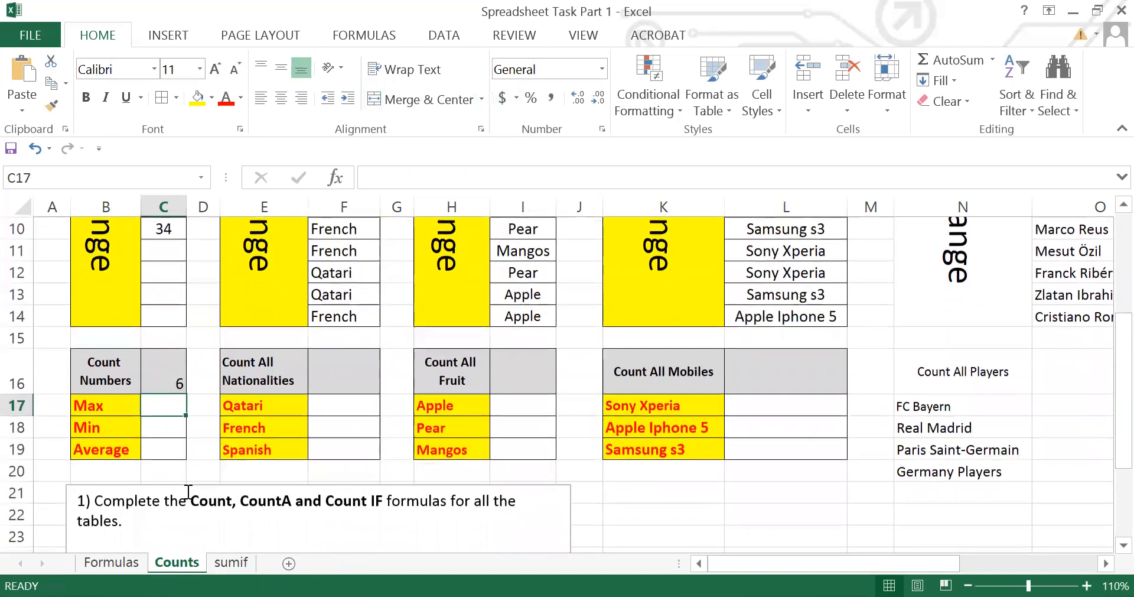
click(244, 501)
drag(244, 500, 293, 501)
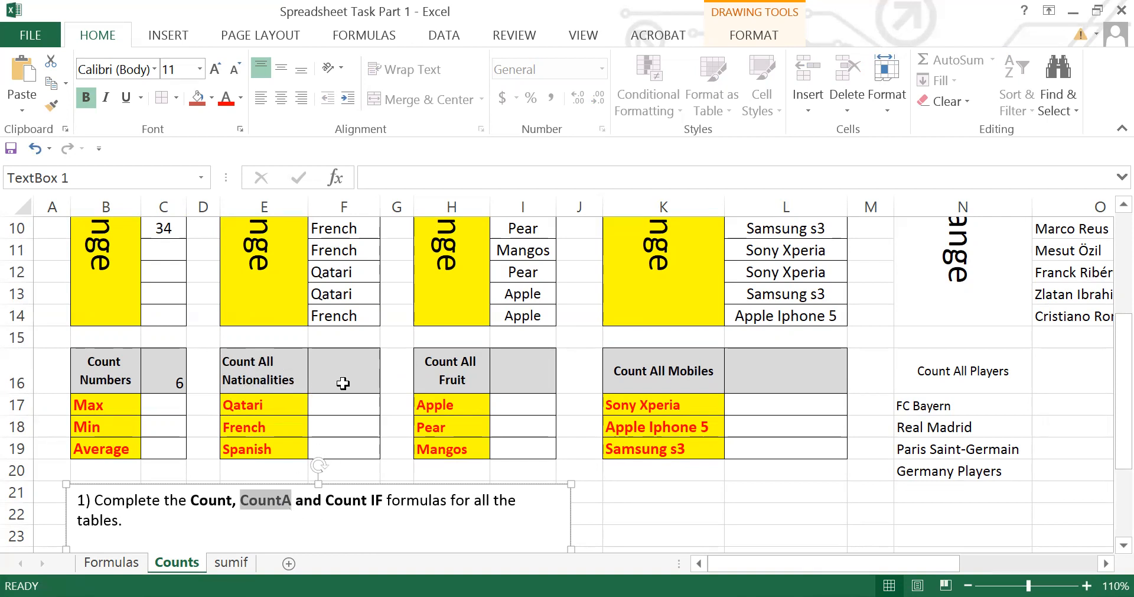
Step: Try to count the nationalities in F16 with the formula =COUNT(F3:F14)
click(327, 373)
double_click(326, 372)
text(=C)
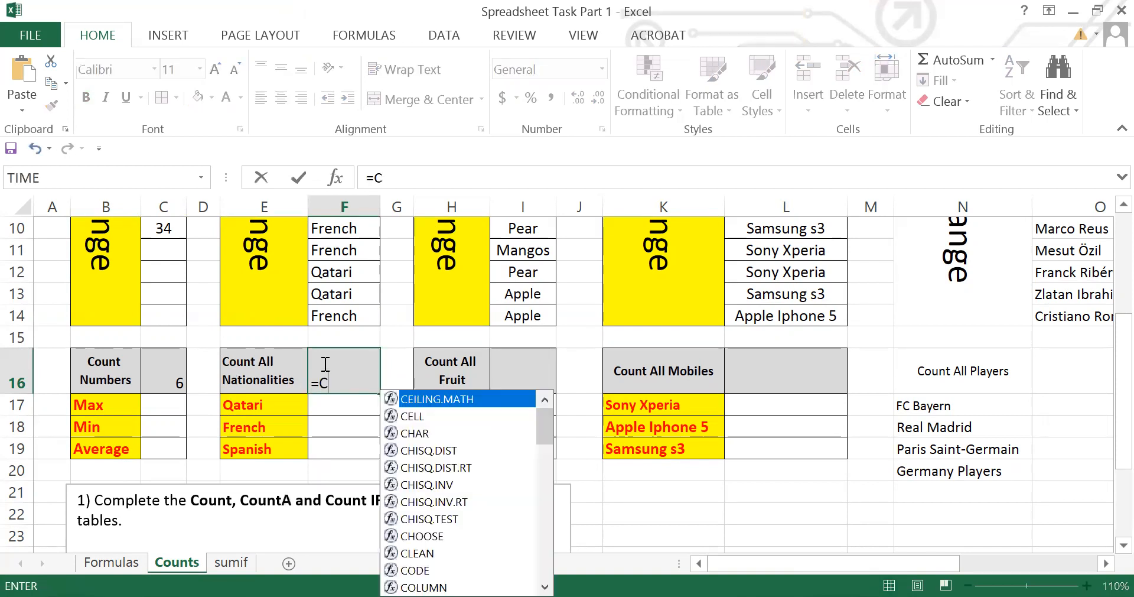
text(ou)
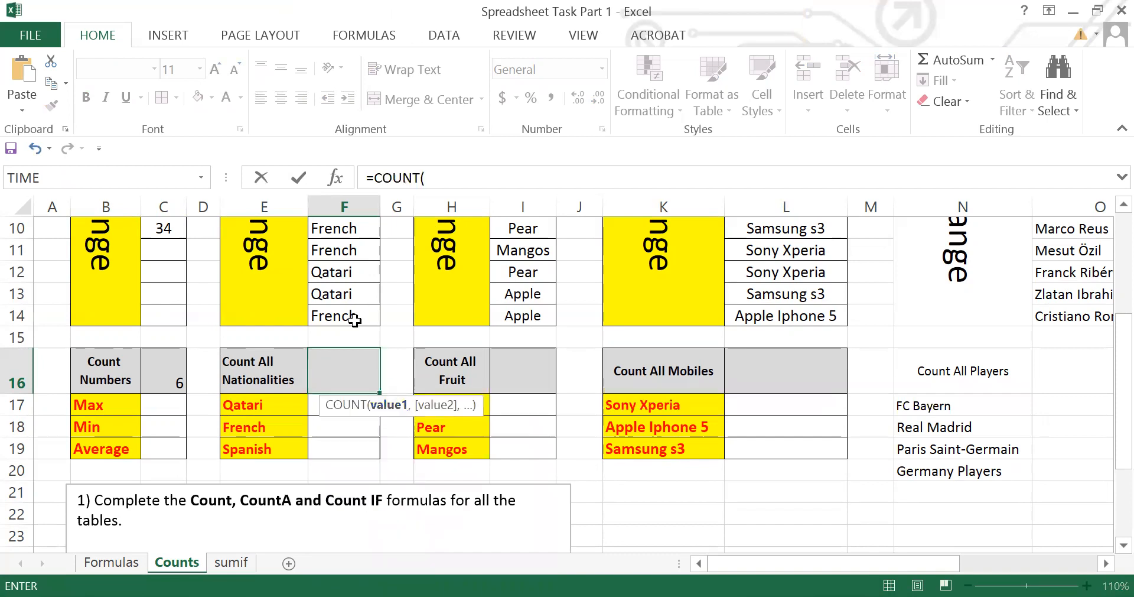
scroll(354, 313, up, 3)
click(346, 273)
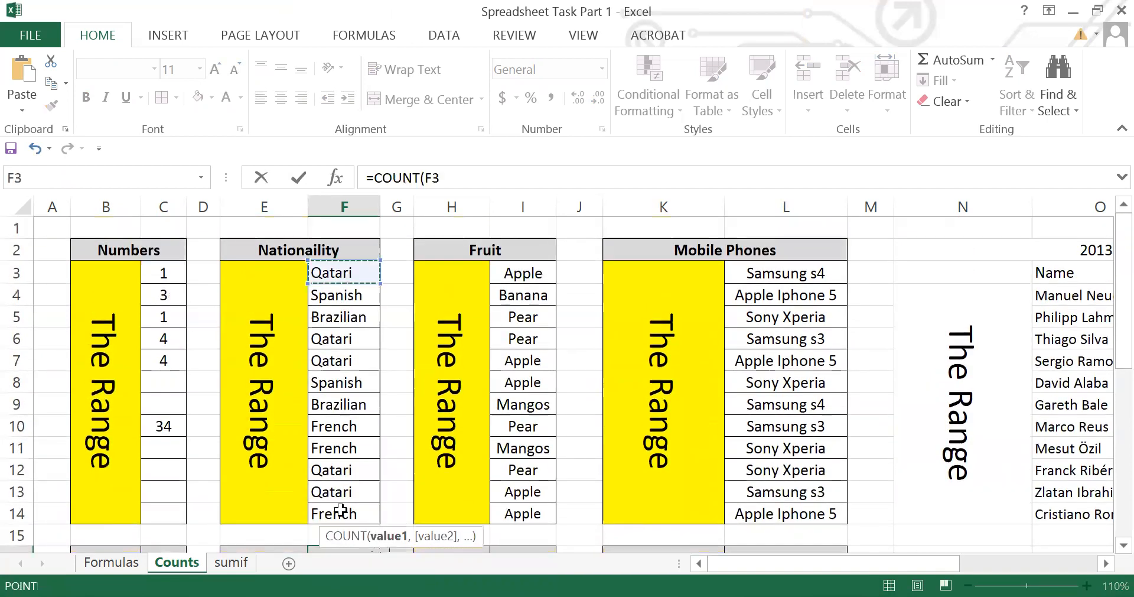
key(ctrl+shift+Down)
scroll(472, 464, down, 1)
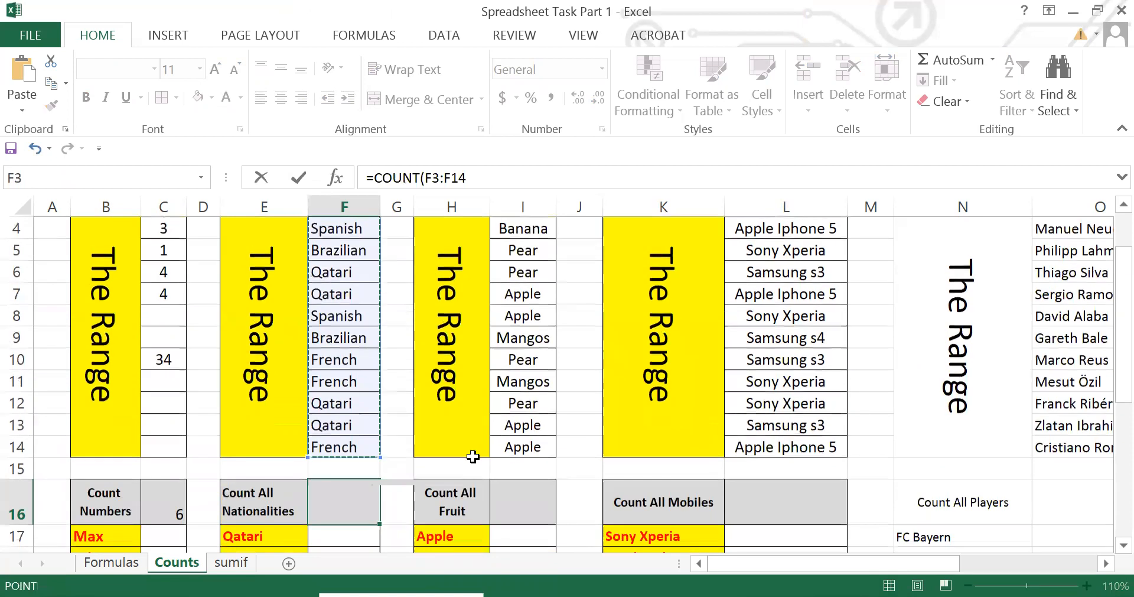
scroll(472, 456, down, 2)
text())
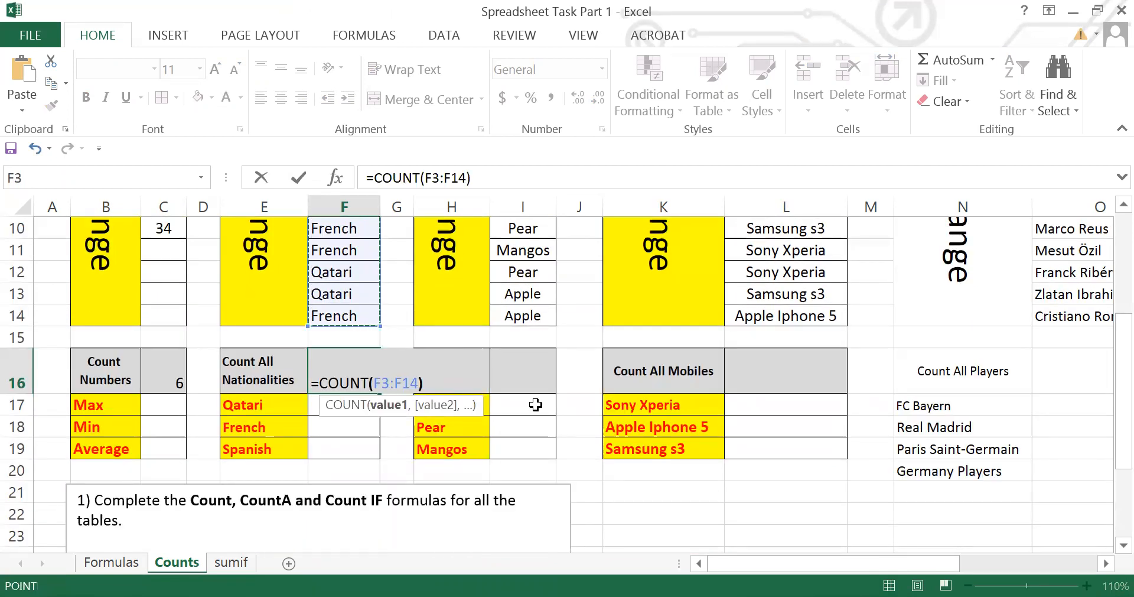
key(Return)
Step: Inspect the COUNT formula in F16 and the nationality range it references
click(357, 376)
scroll(735, 419, up, 2)
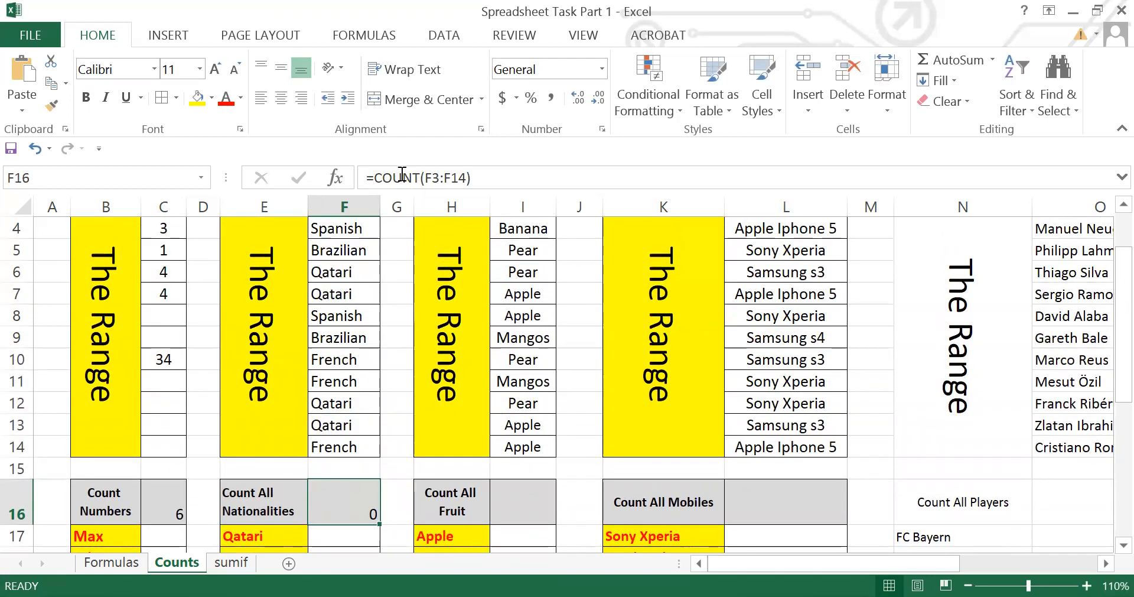
drag(366, 177, 472, 178)
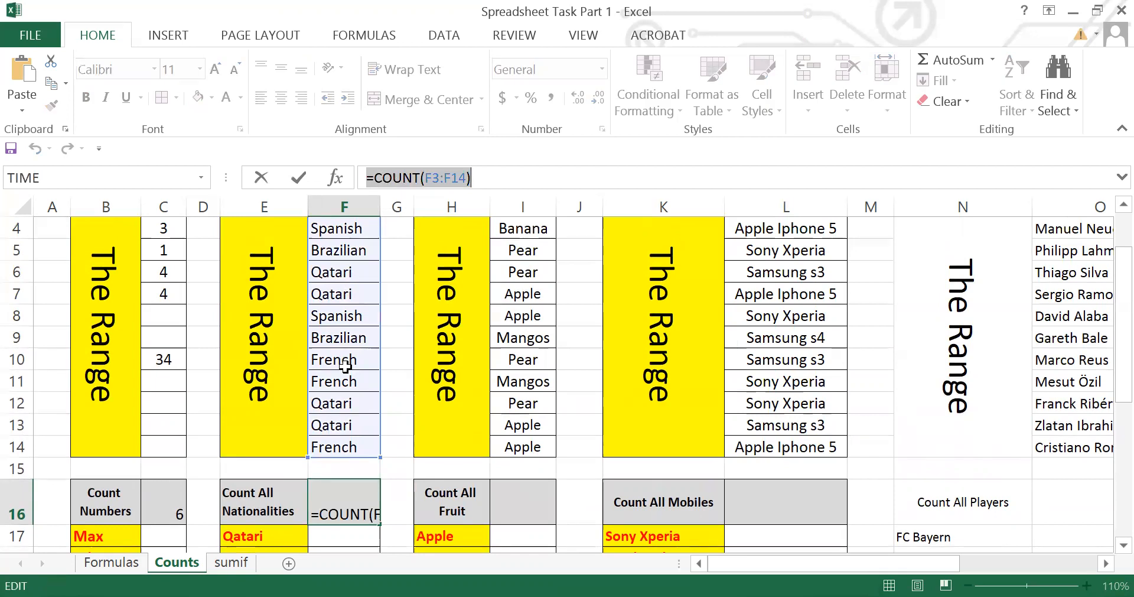
scroll(354, 381, up, 1)
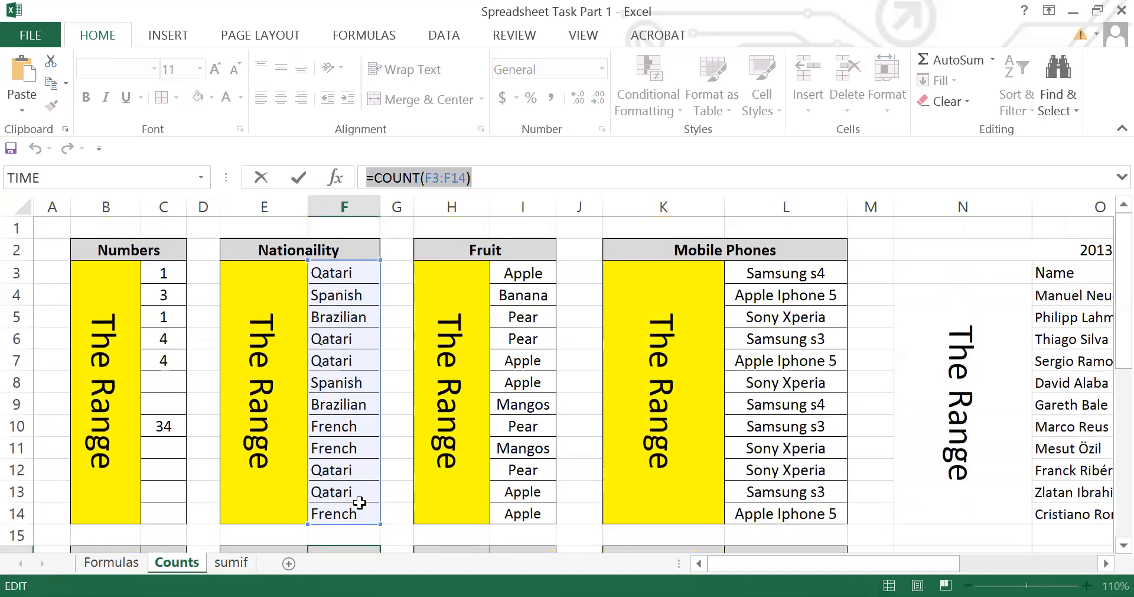
scroll(358, 501, down, 1)
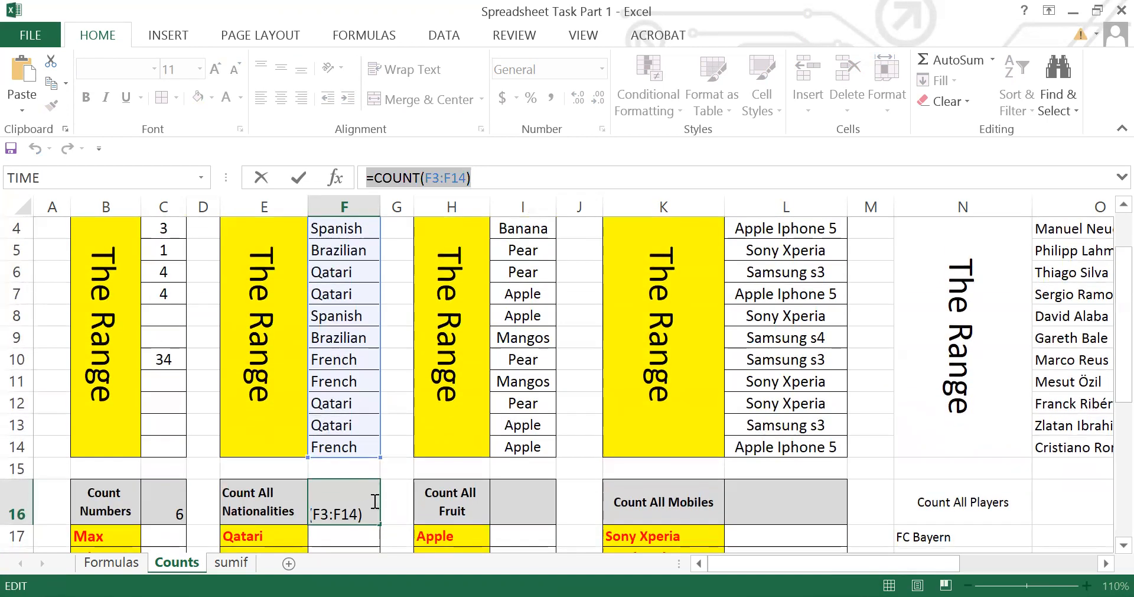
key(Return)
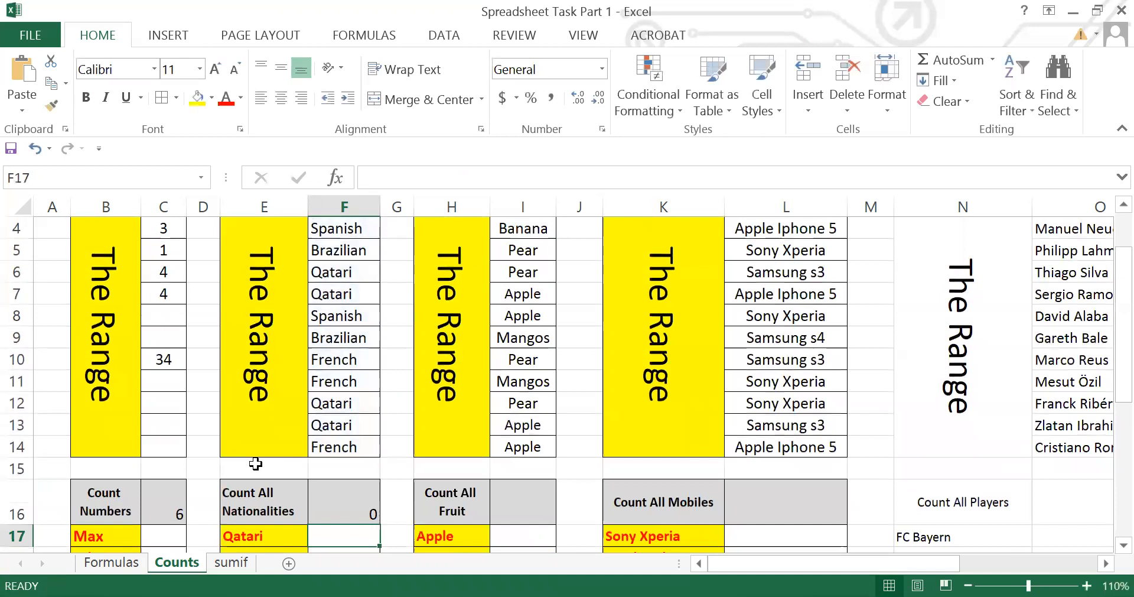
Step: Replace the formula in F16 with =COUNTA(F3:F14) to count all the nationalities
click(328, 506)
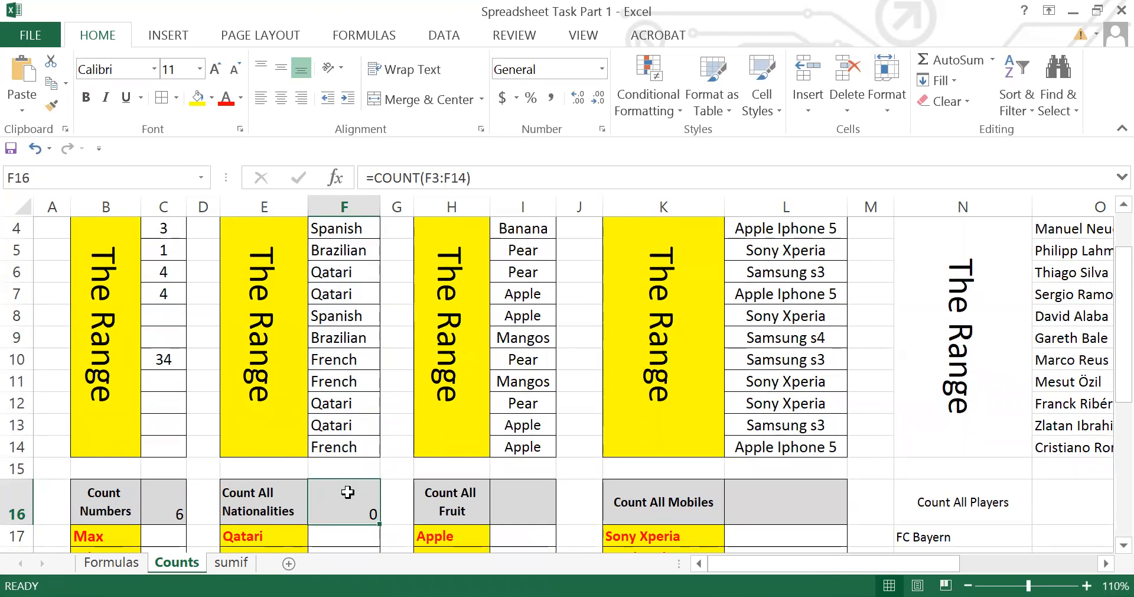
key(Delete)
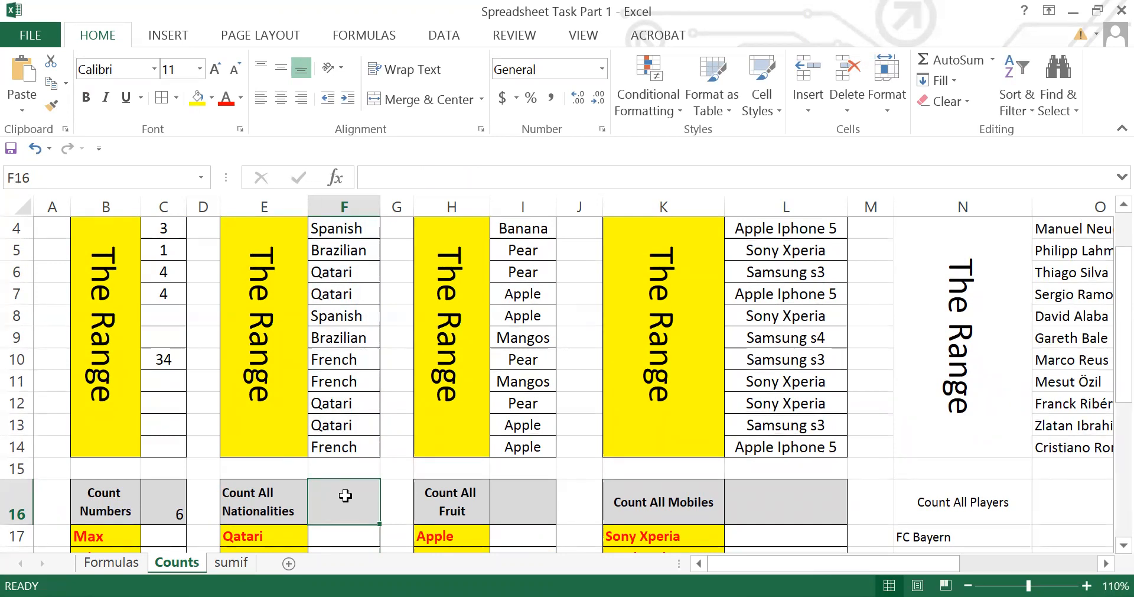
text(=)
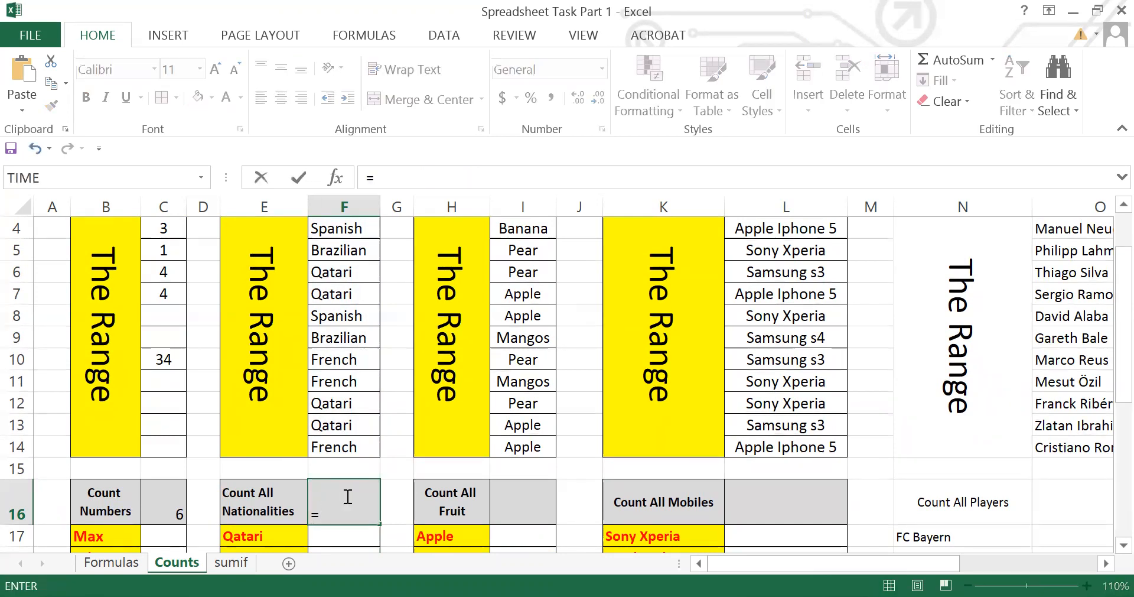
text(cou)
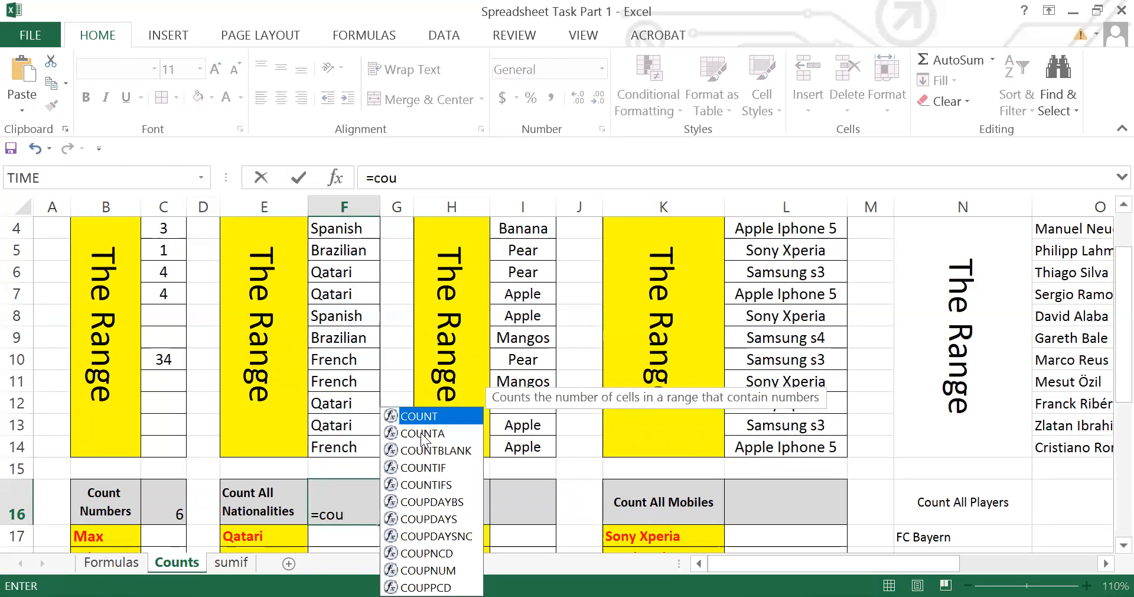
click(423, 435)
key(Tab)
scroll(349, 249, up, 1)
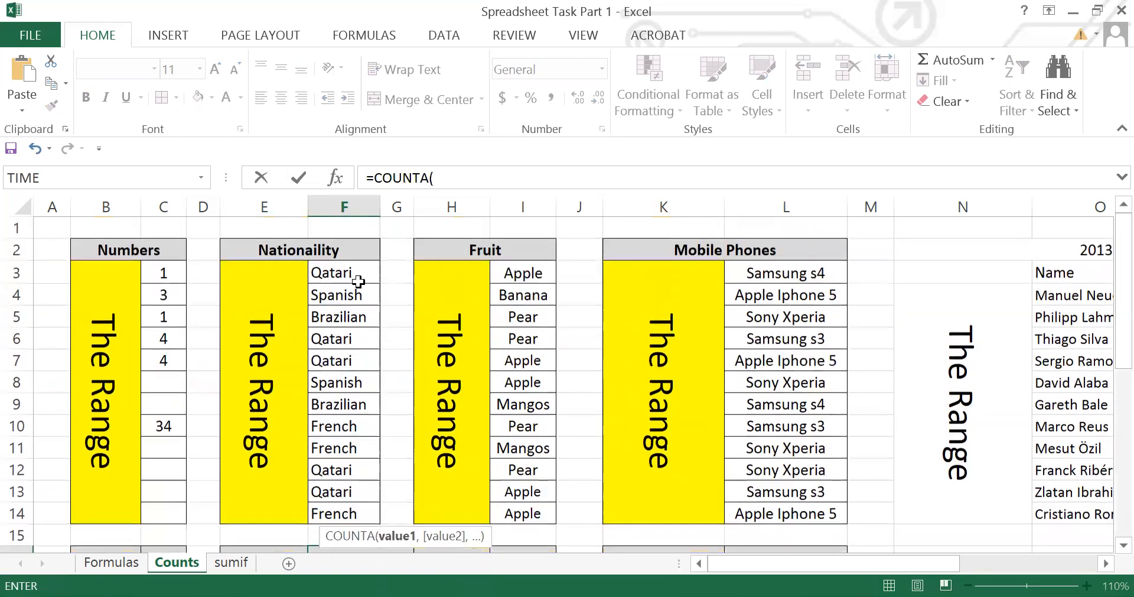
drag(344, 273, 345, 512)
scroll(458, 461, down, 1)
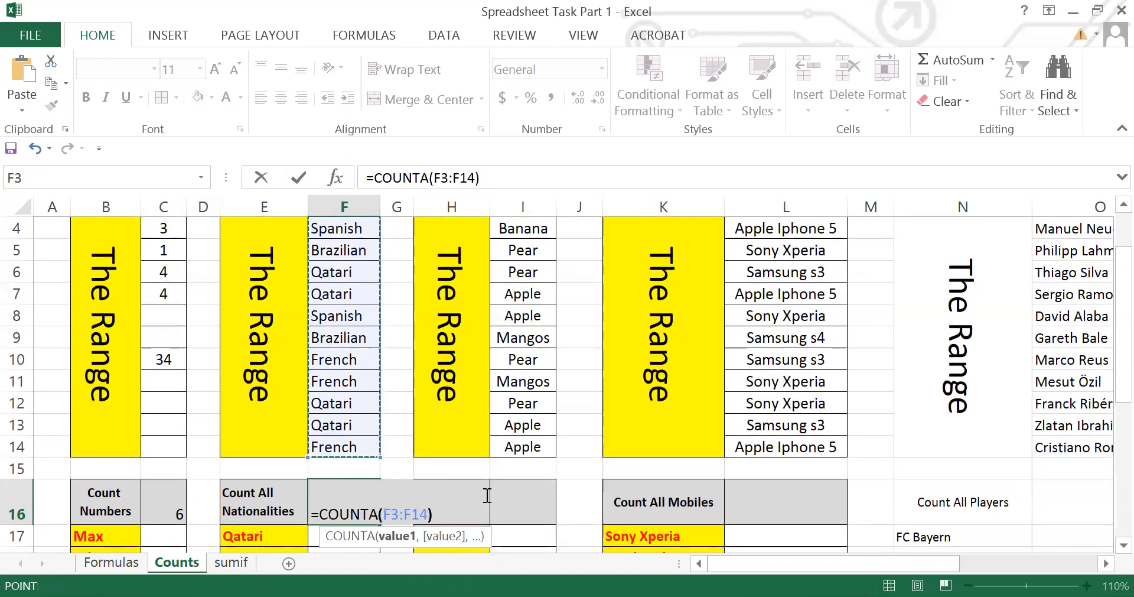
key(Return)
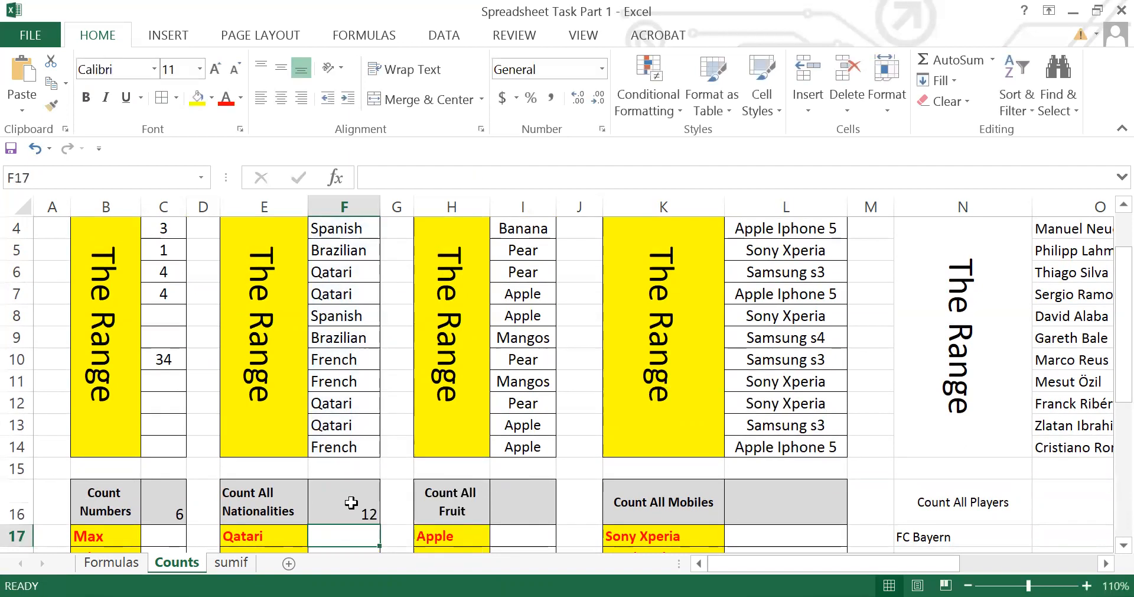
Step: Count all the fruit by entering =COUNTA(I3:I14) in I16
scroll(353, 487, up, 1)
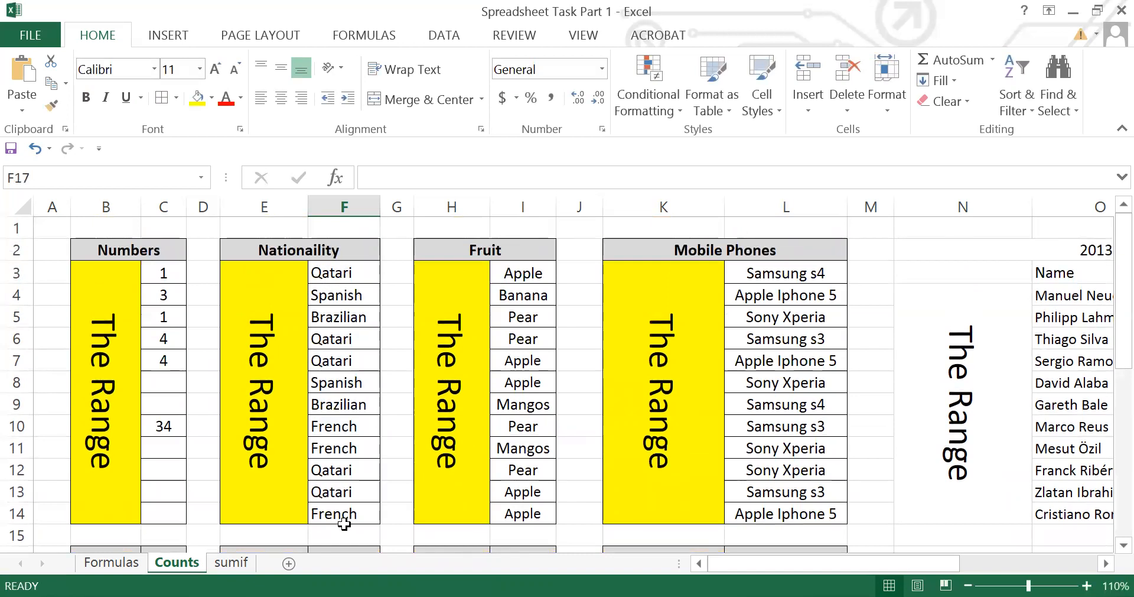
scroll(505, 440, down, 1)
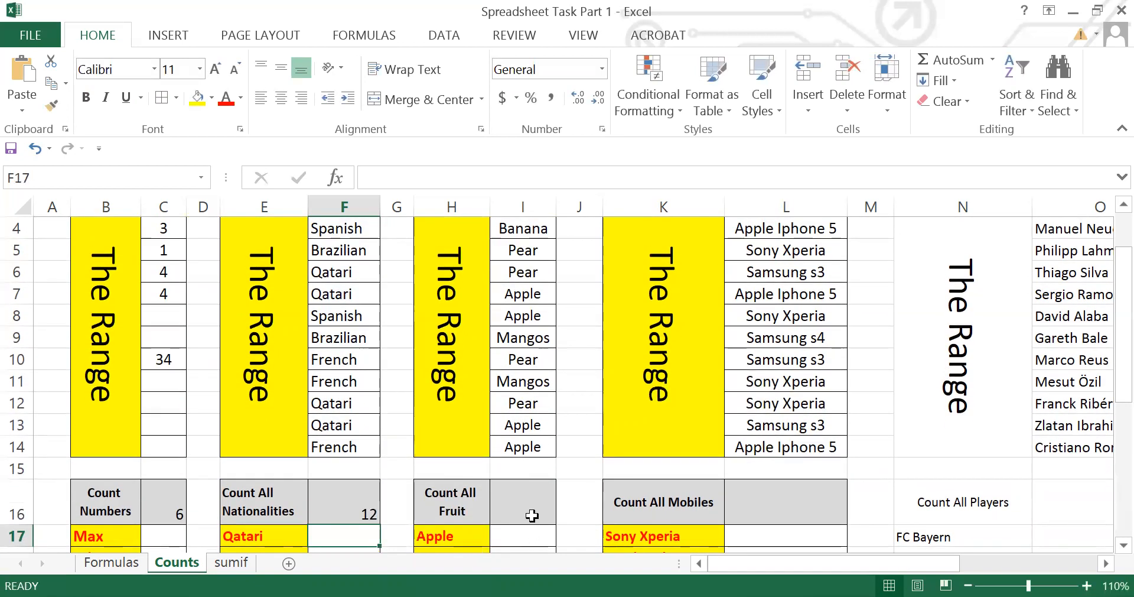
double_click(531, 518)
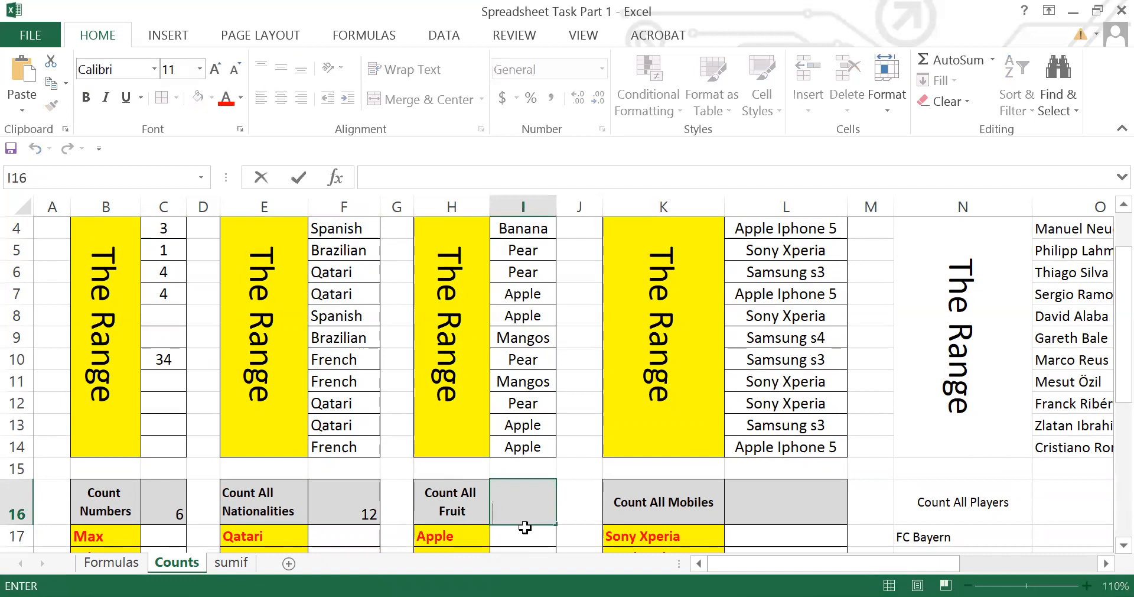
text(=)
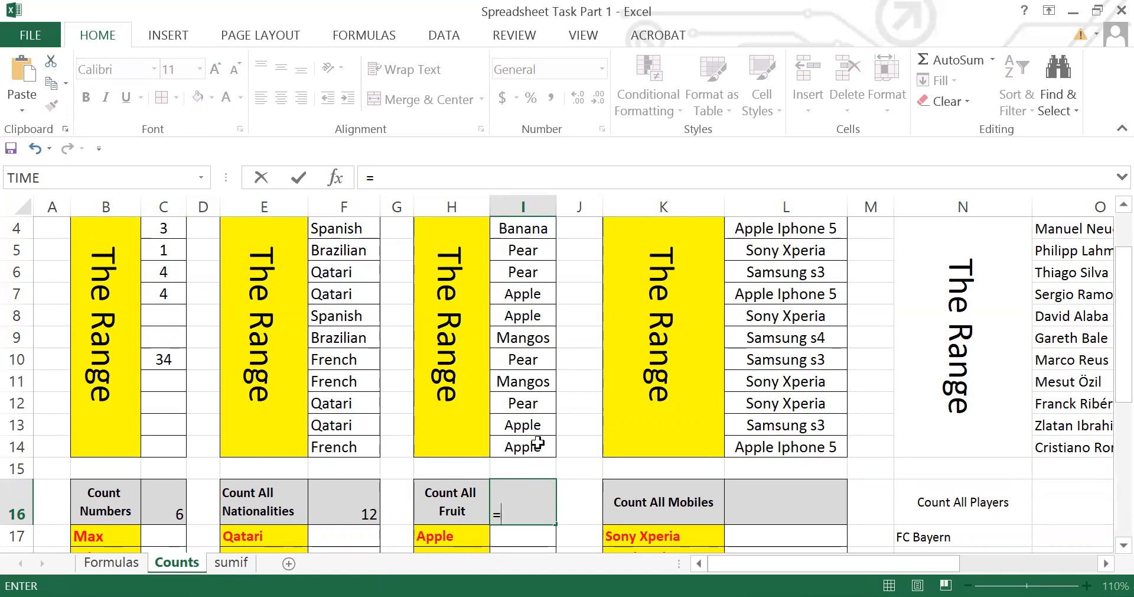
scroll(539, 434, up, 1)
scroll(539, 434, down, 1)
text(co)
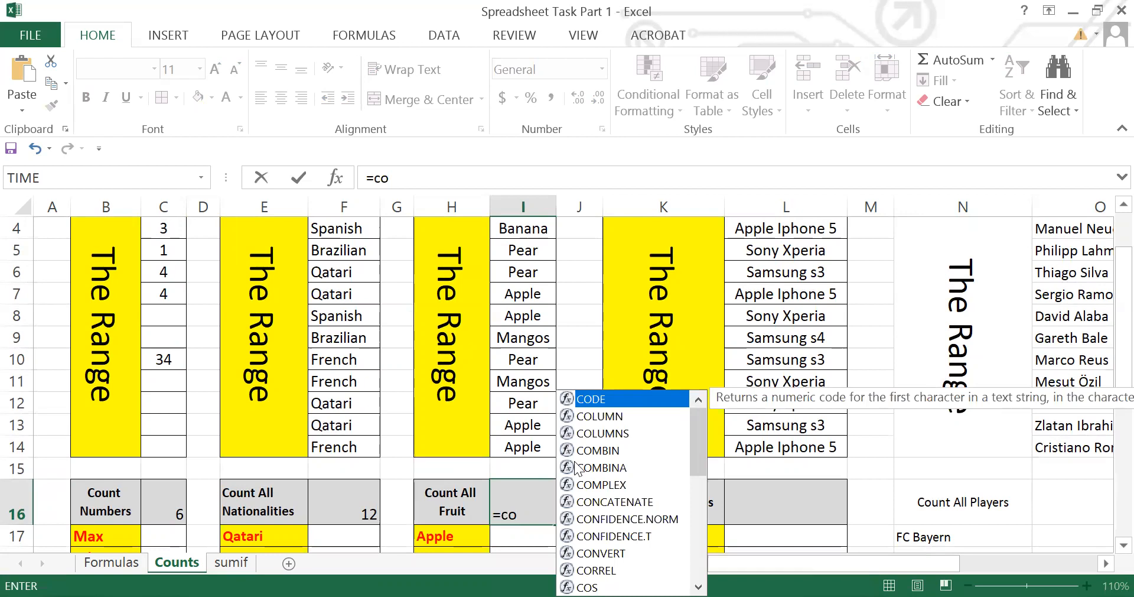
text(u)
click(633, 434)
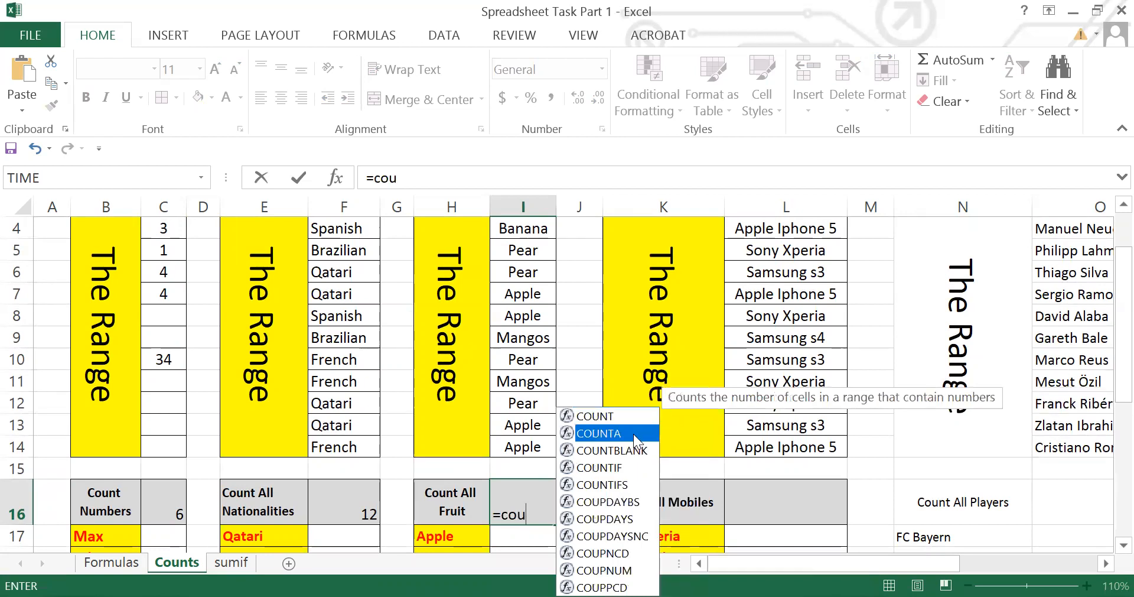
key(Tab)
scroll(535, 354, up, 1)
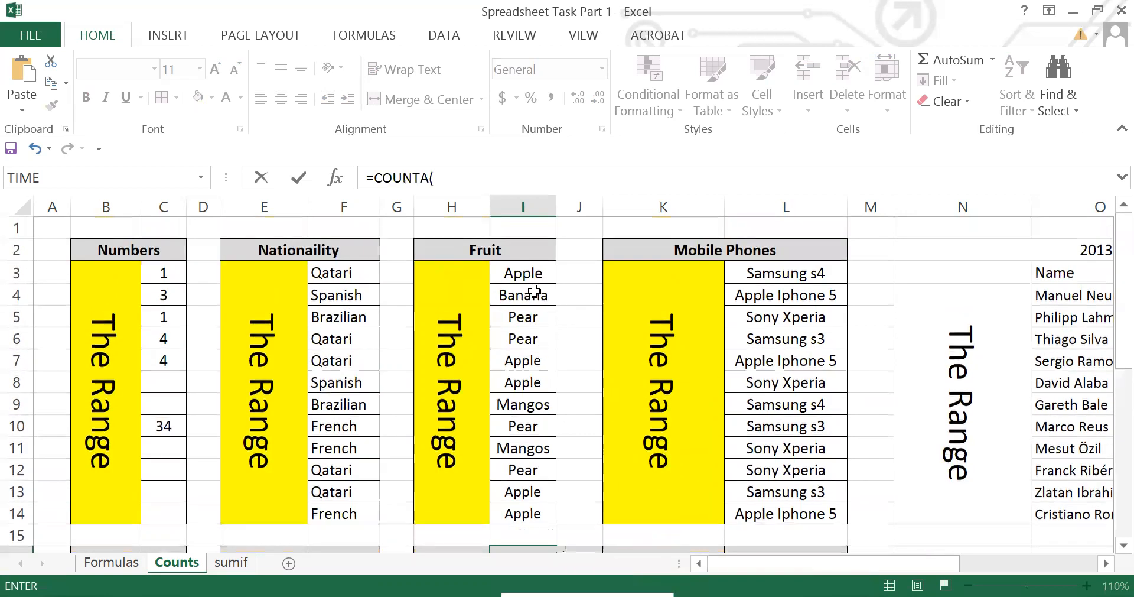
drag(522, 273, 523, 513)
scroll(696, 446, down, 1)
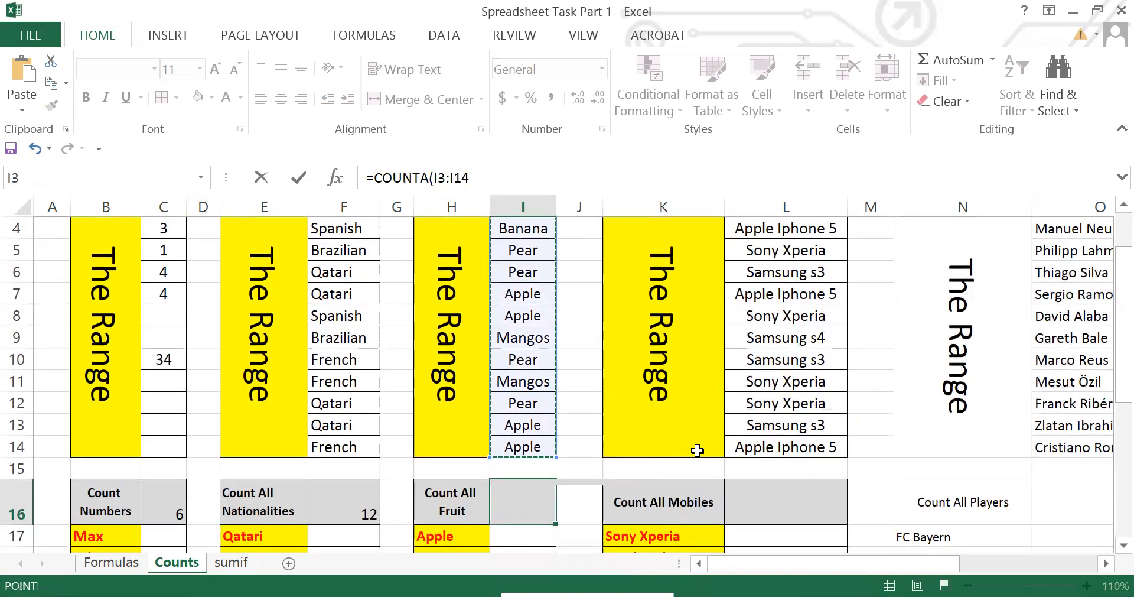
text())
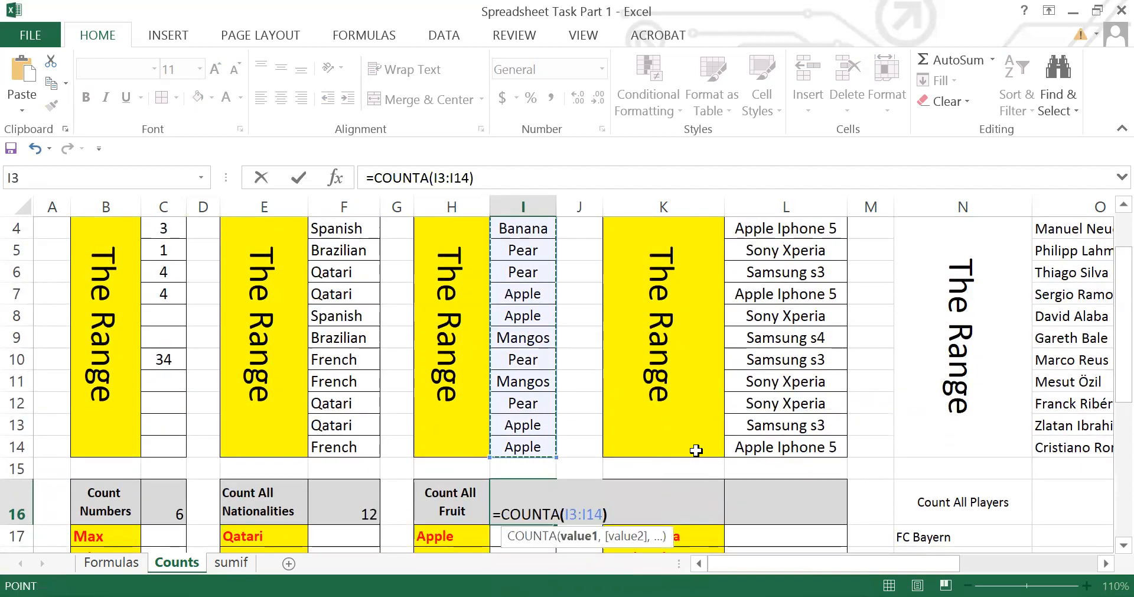
key(Return)
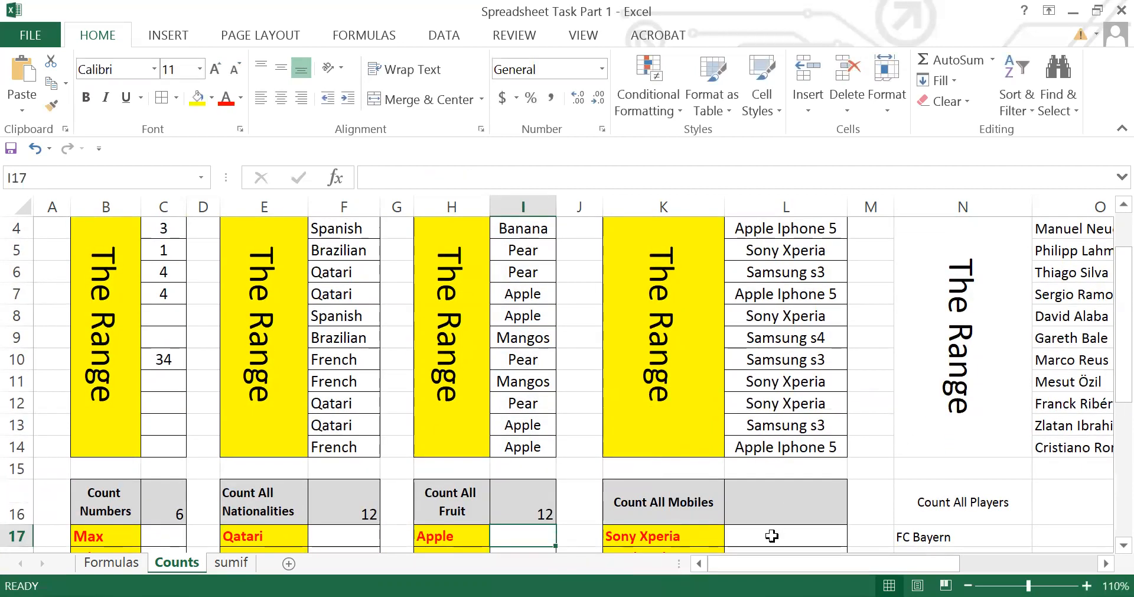
Step: Count all the mobile phones by entering =COUNTA(L3:L14) in L16
click(776, 506)
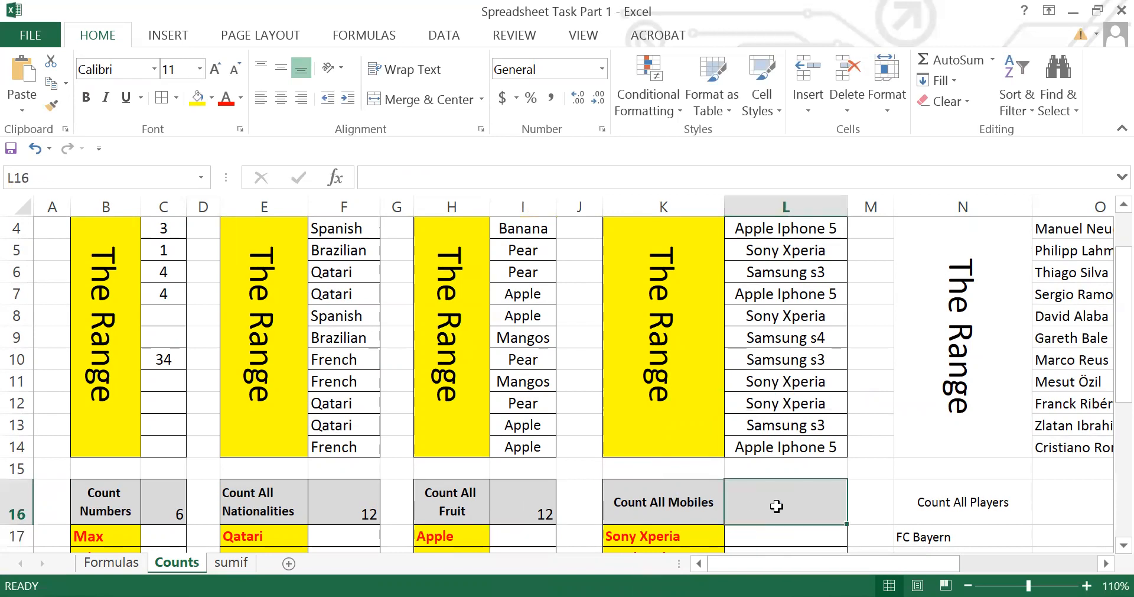
text(=)
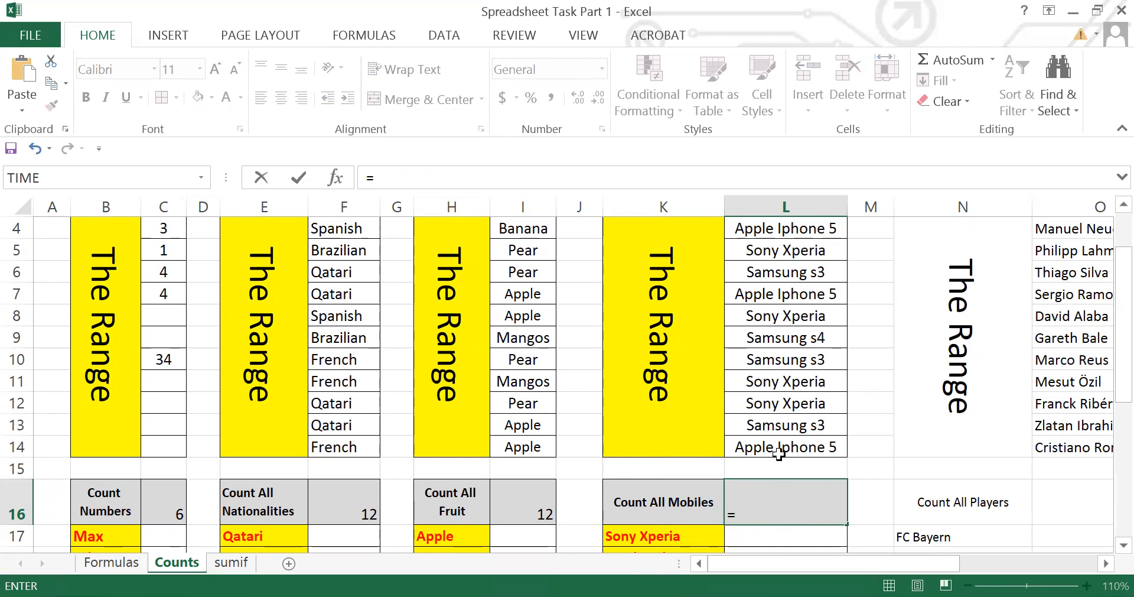
scroll(779, 455, up, 1)
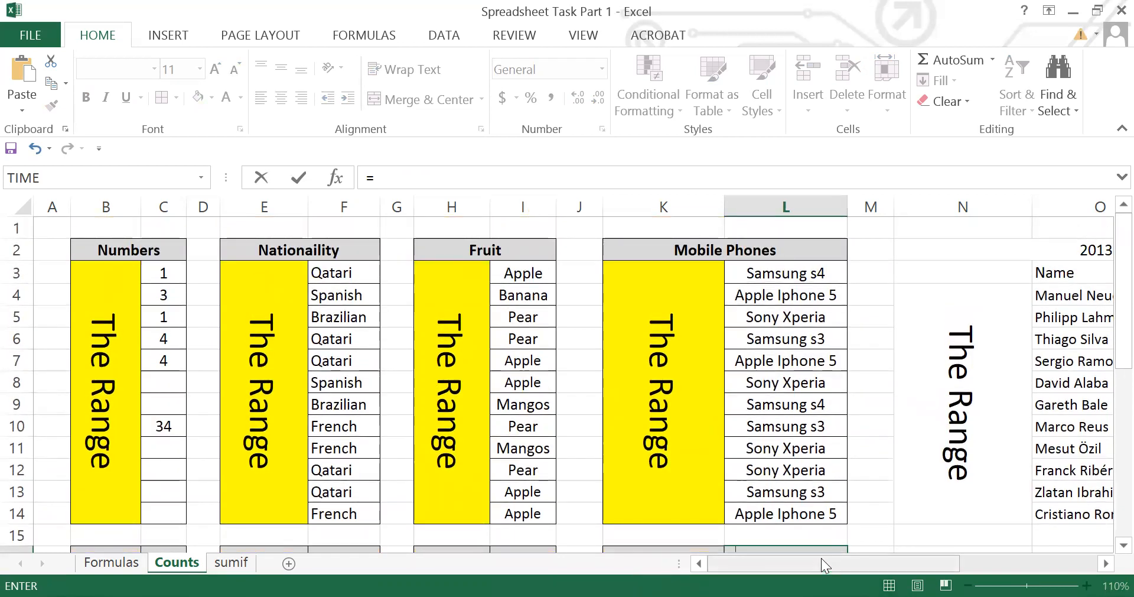
scroll(768, 522, down, 1)
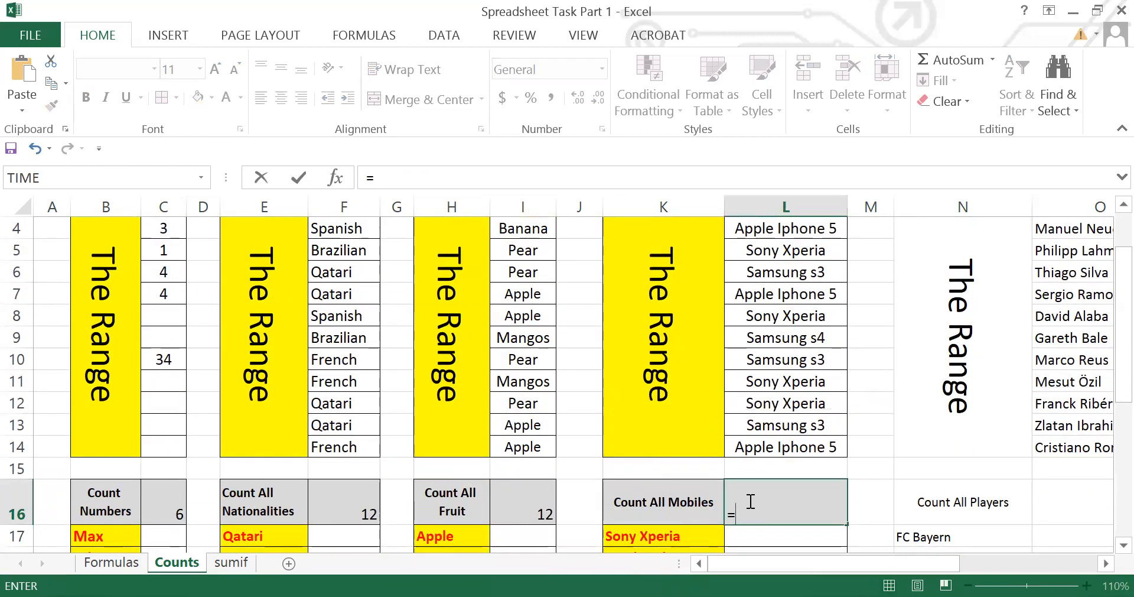
text(c)
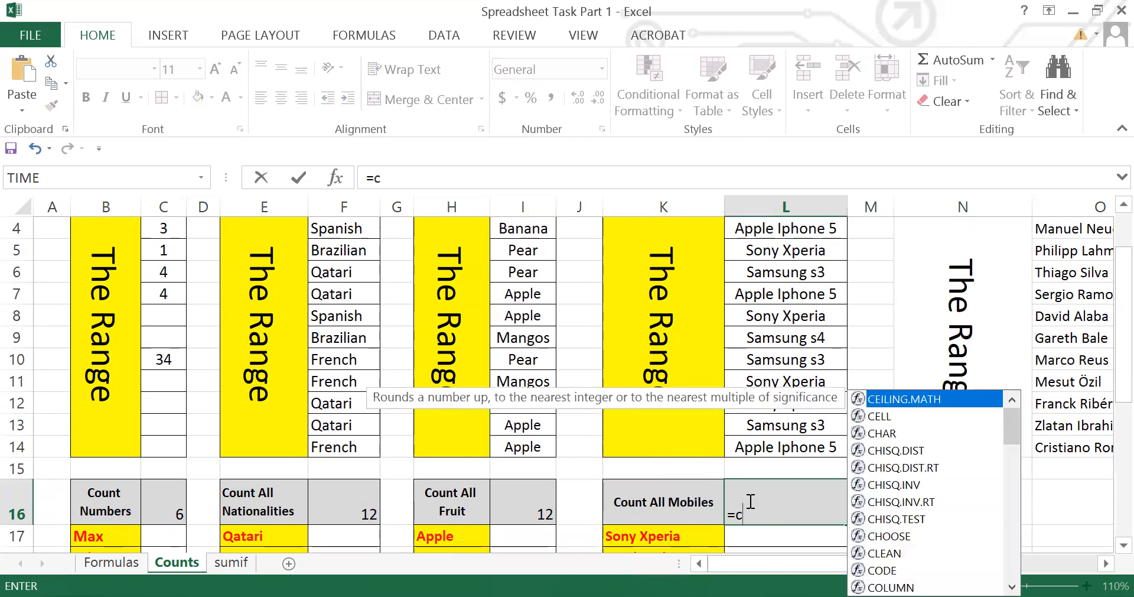
text(o)
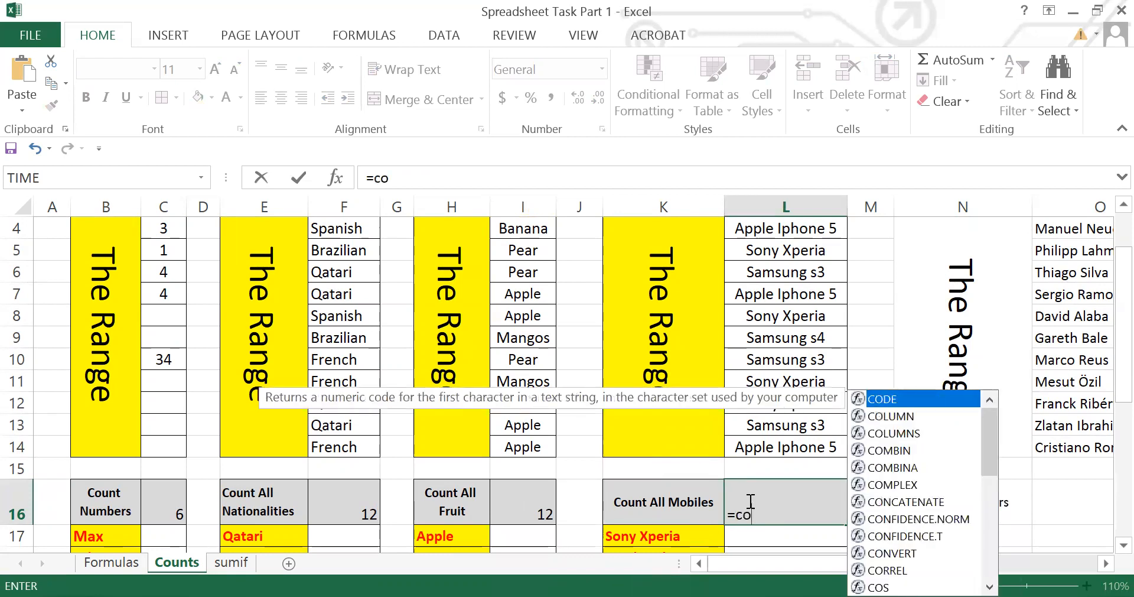
text(u)
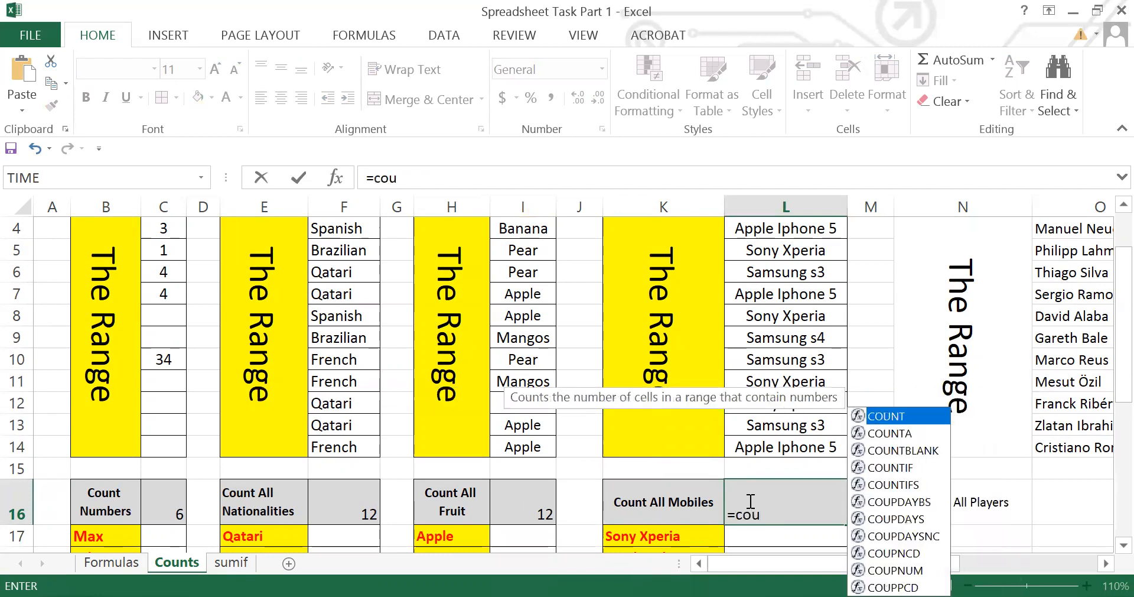
double_click(886, 431)
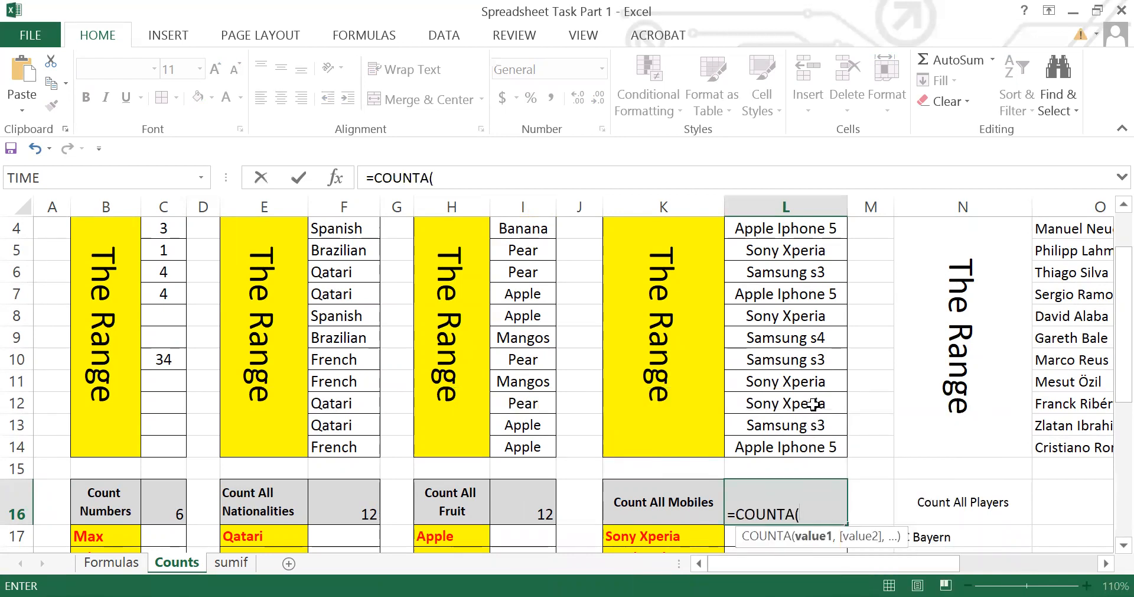
scroll(827, 312, up, 1)
drag(827, 272, 818, 514)
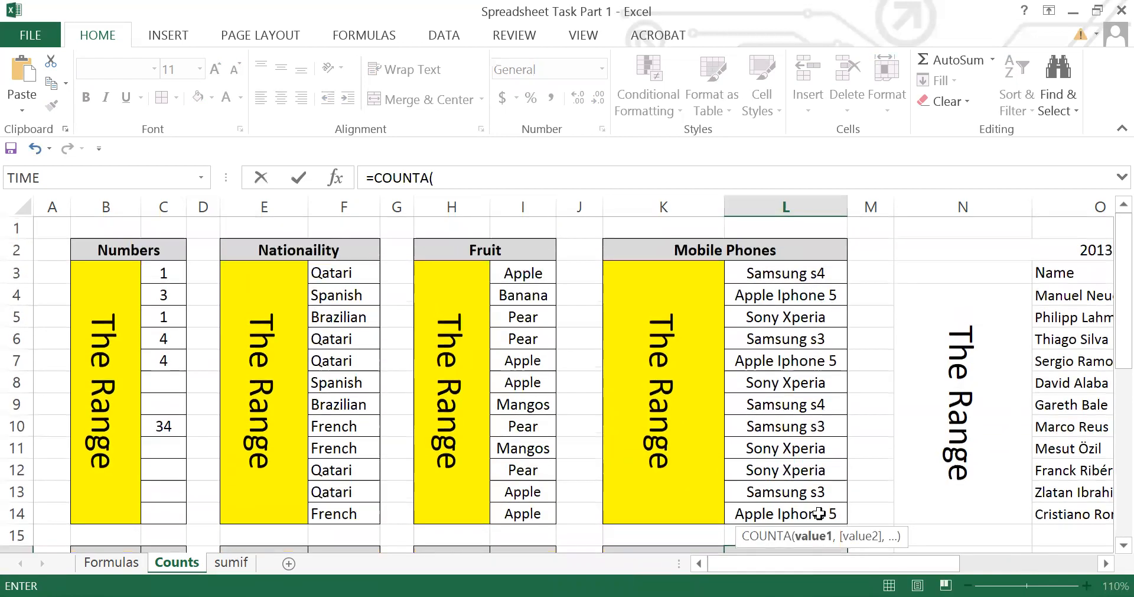
scroll(974, 497, down, 1)
text())
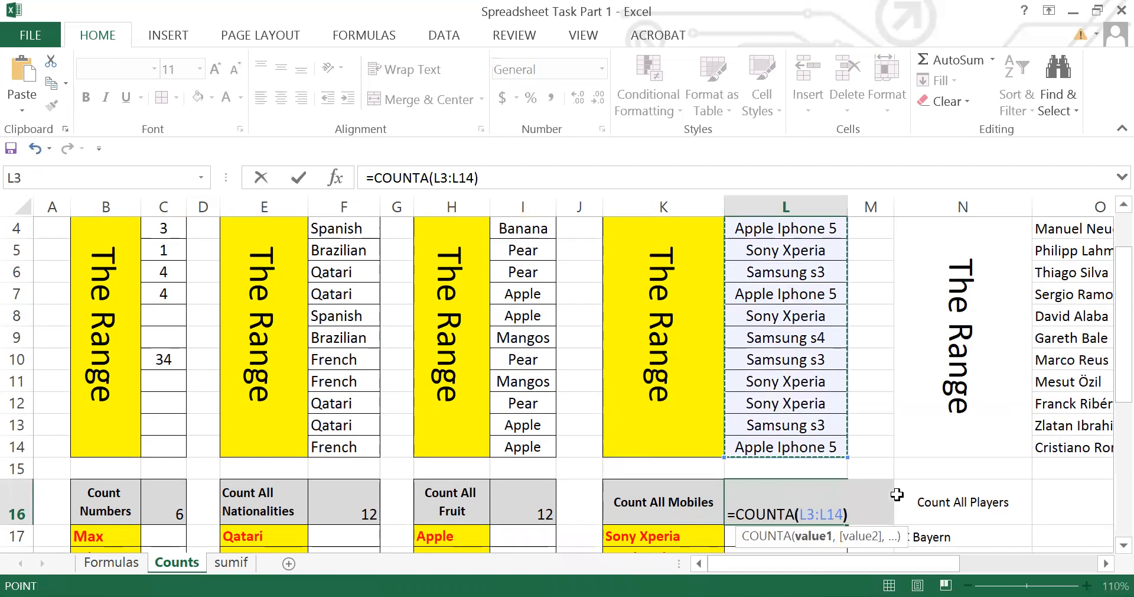
key(Return)
Step: Highlight Count IF in the task instructions, compare the Qatari, French and Spanish labels with the Nationality range, and select F17
scroll(789, 437, down, 1)
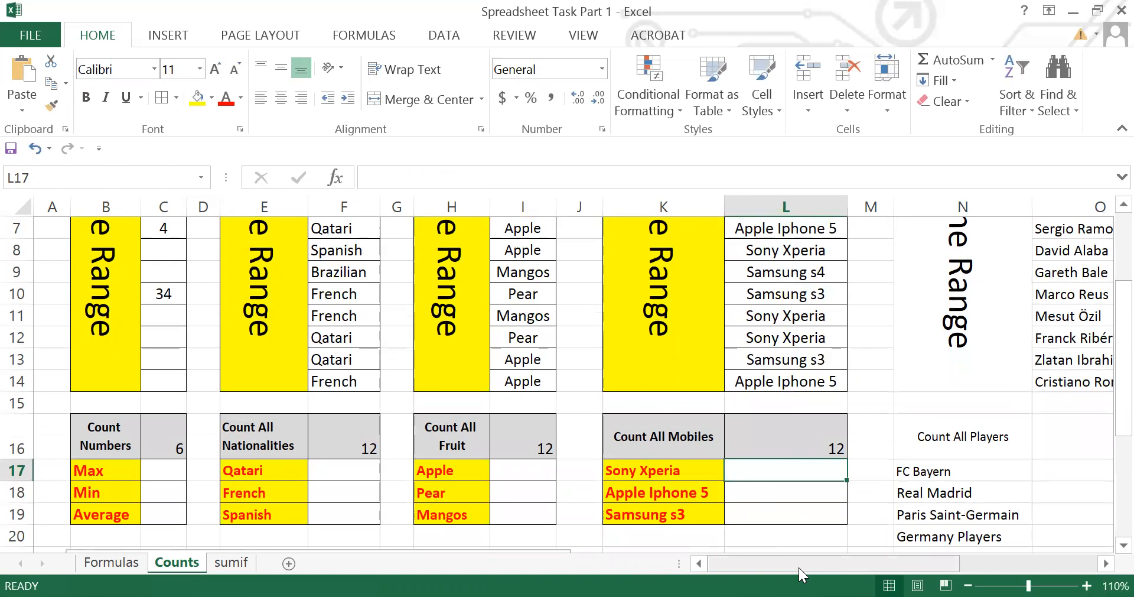
scroll(685, 501, down, 1)
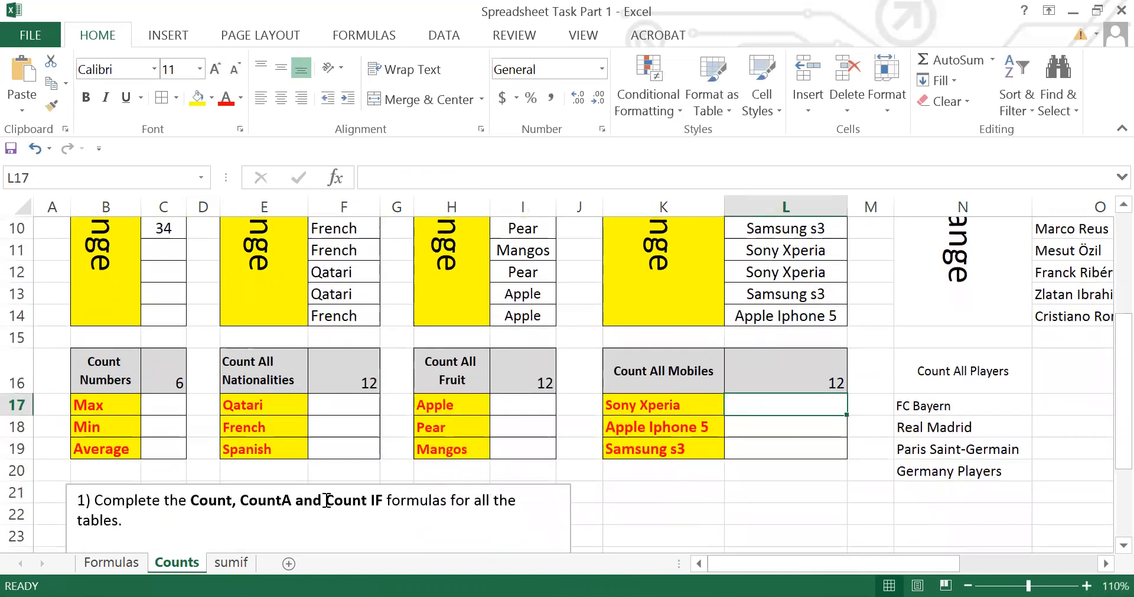
drag(326, 501, 388, 501)
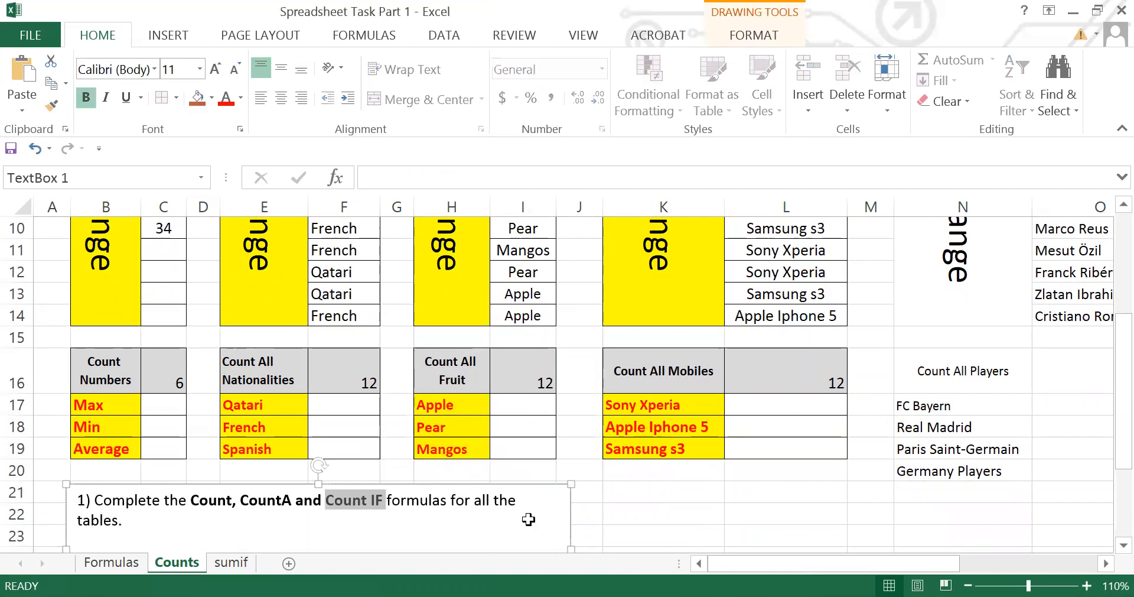
scroll(241, 477, up, 1)
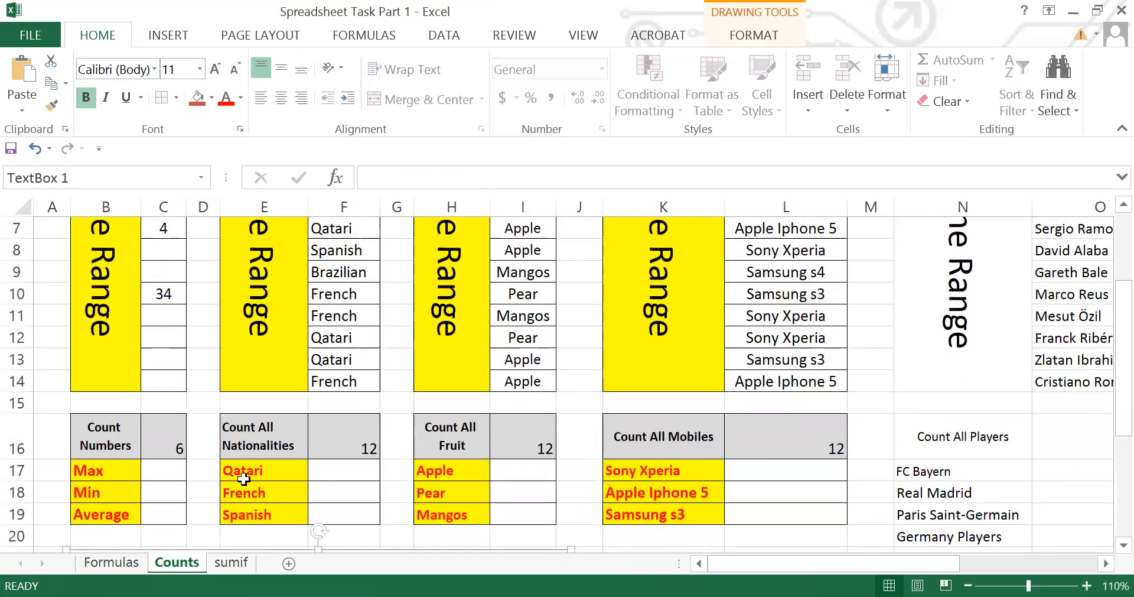
scroll(328, 471, up, 2)
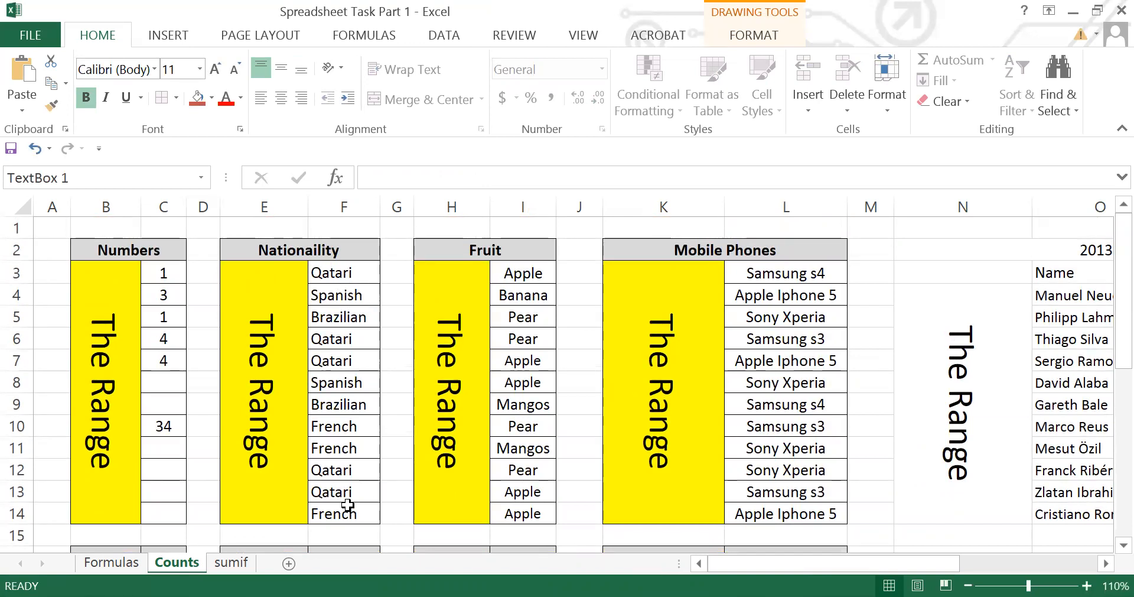
scroll(347, 503, down, 2)
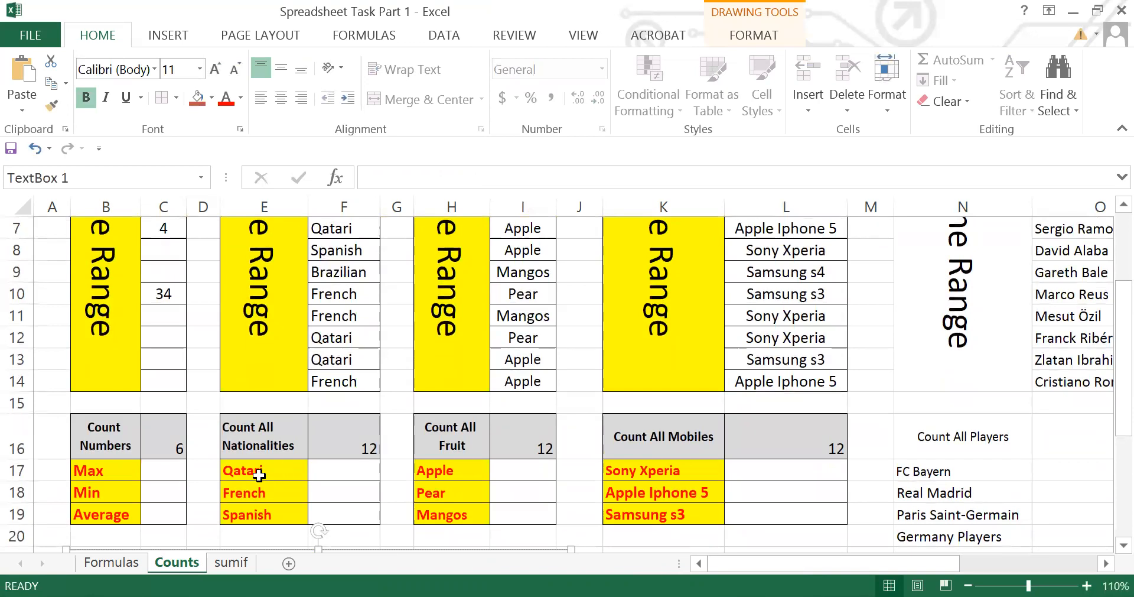
scroll(330, 435, up, 2)
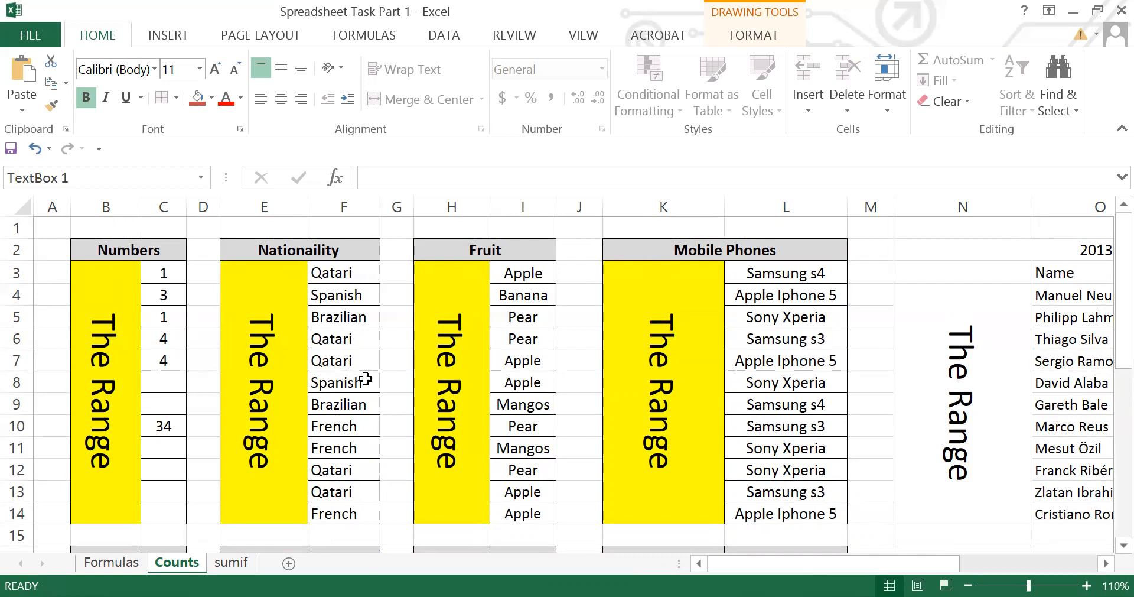
scroll(362, 379, down, 2)
click(356, 477)
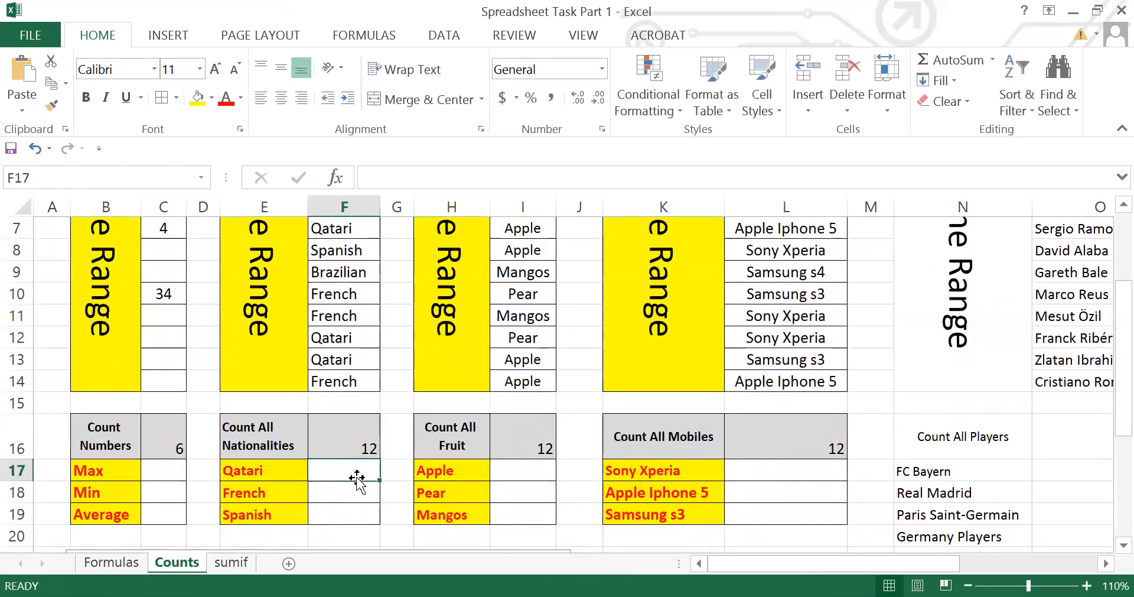
Step: Count the Qatari entries by entering =COUNTIF(F3:F14,E17) in F17, and reselect the cell to check its formula
text(=)
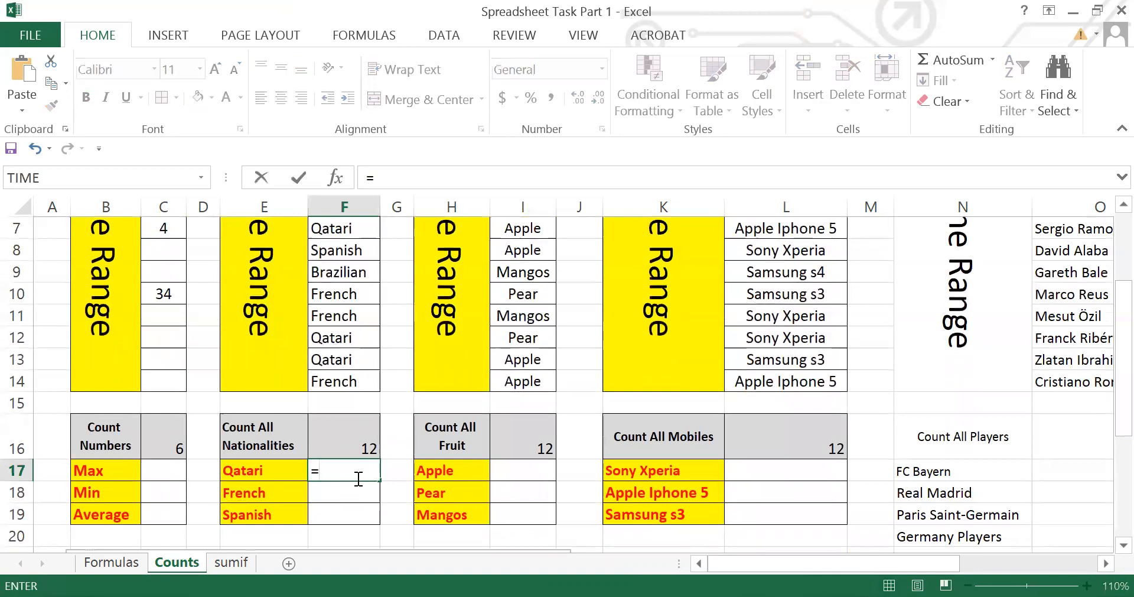
text(cou)
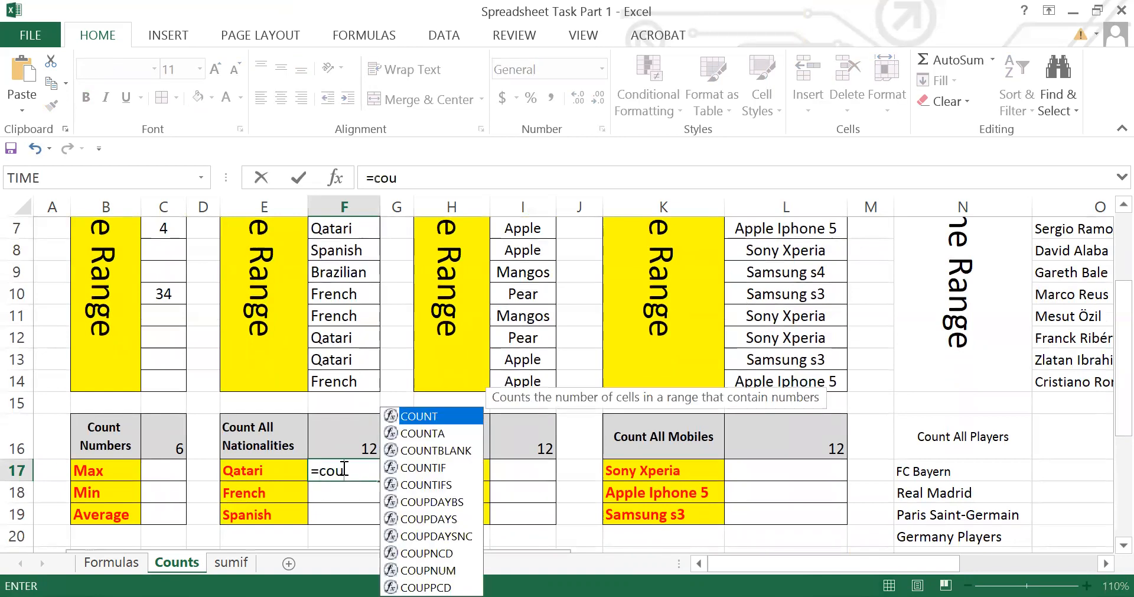
click(418, 467)
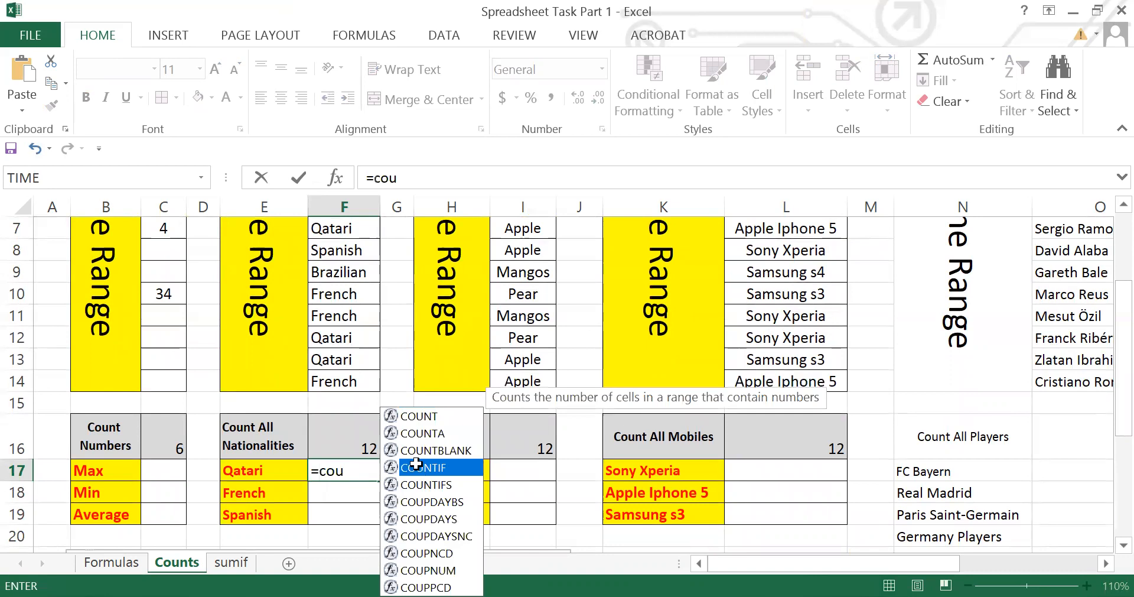
key(Tab)
scroll(379, 418, up, 2)
click(361, 273)
drag(361, 273, 362, 513)
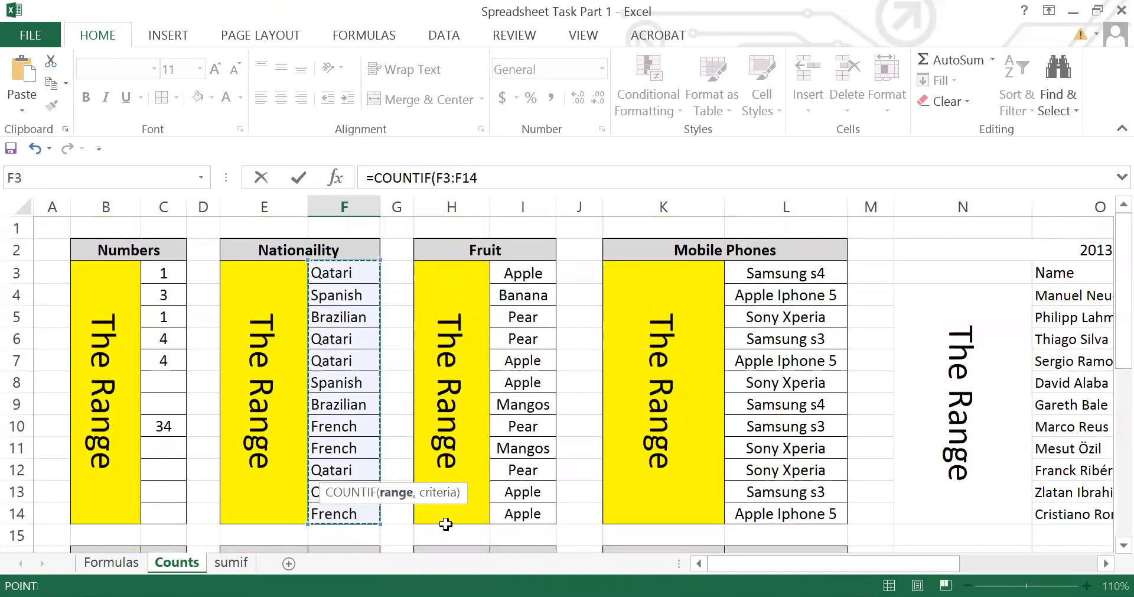
scroll(467, 522, down, 1)
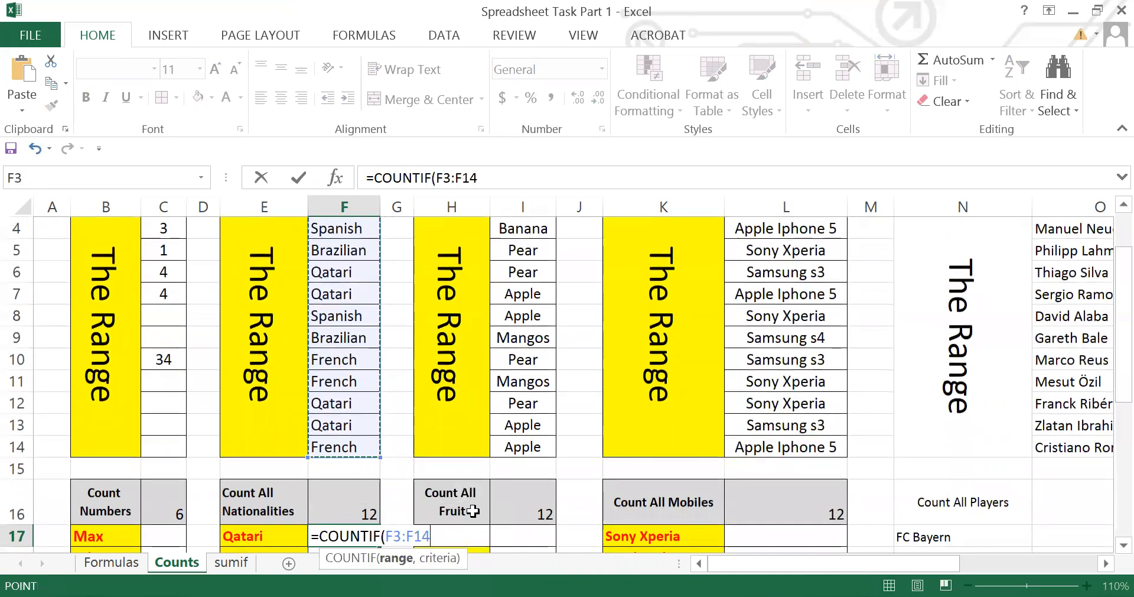
text(,)
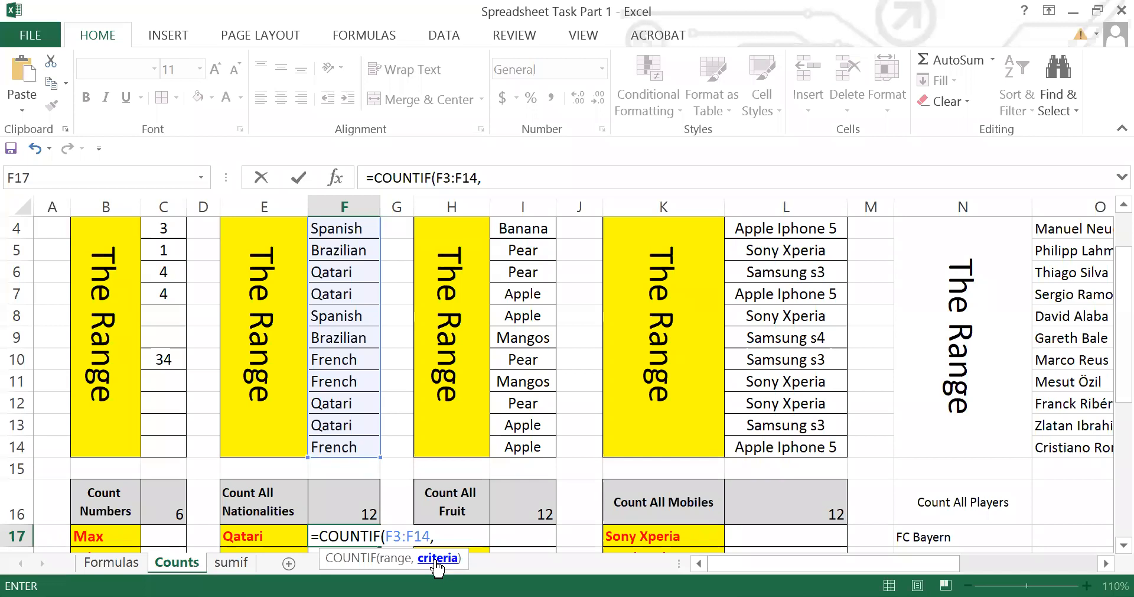
click(268, 536)
text())
key(Return)
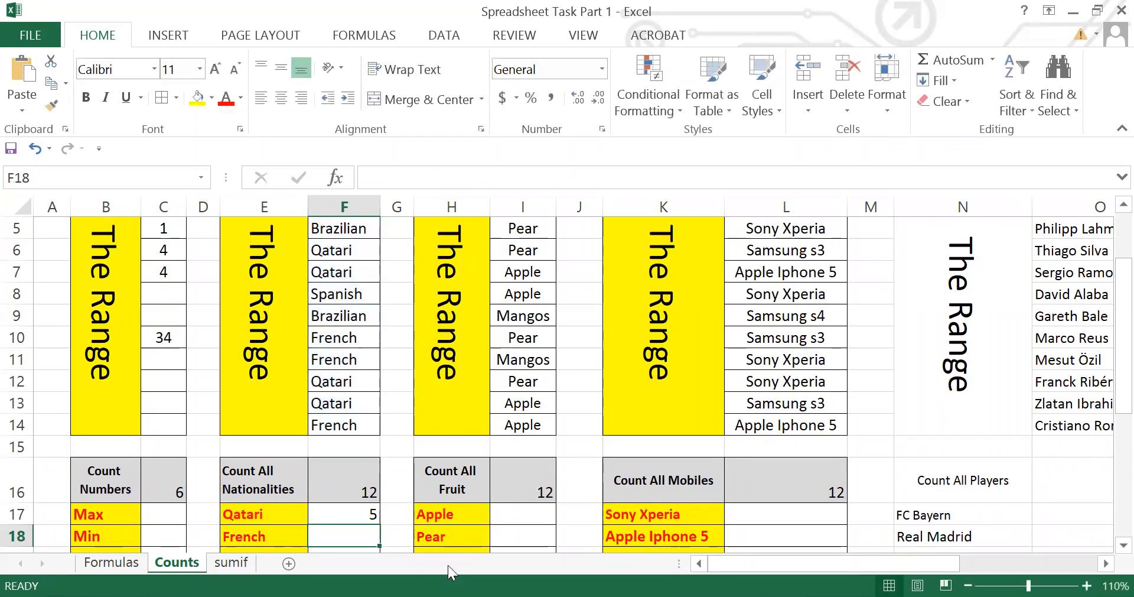
key(Up)
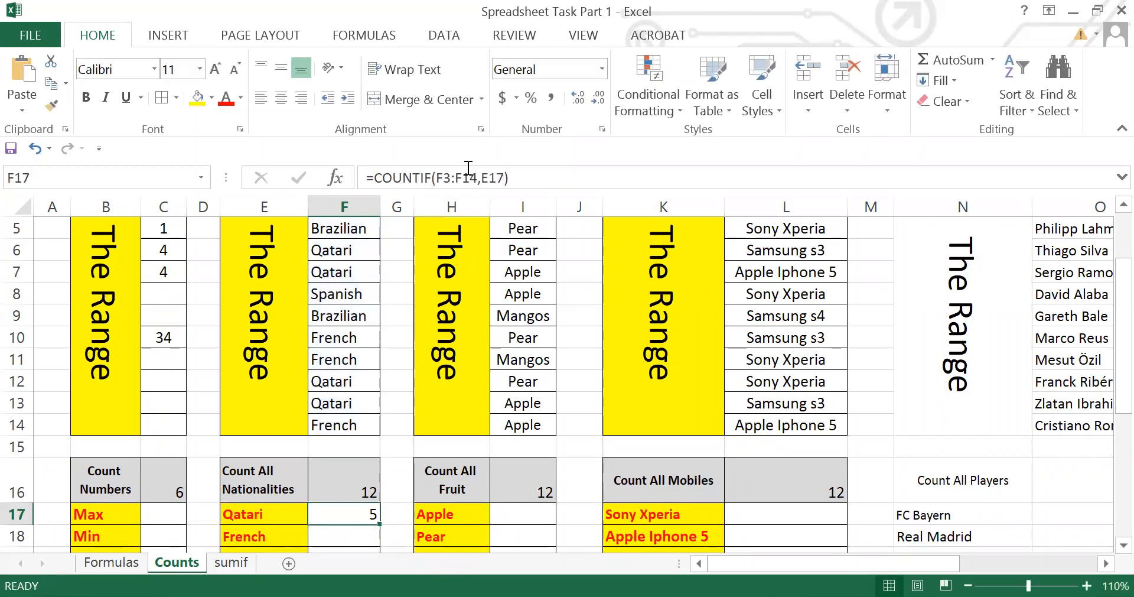
Step: Count the French entries in the Nationality range by entering =COUNTIF(F3:F14,E18) in F18
scroll(371, 251, up, 1)
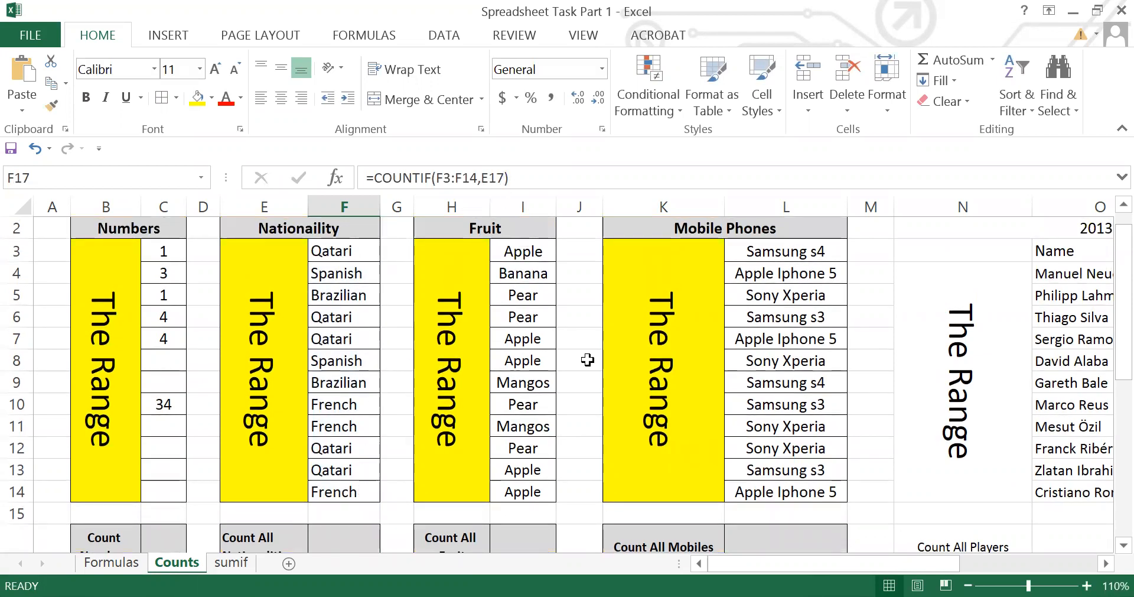
scroll(532, 440, down, 1)
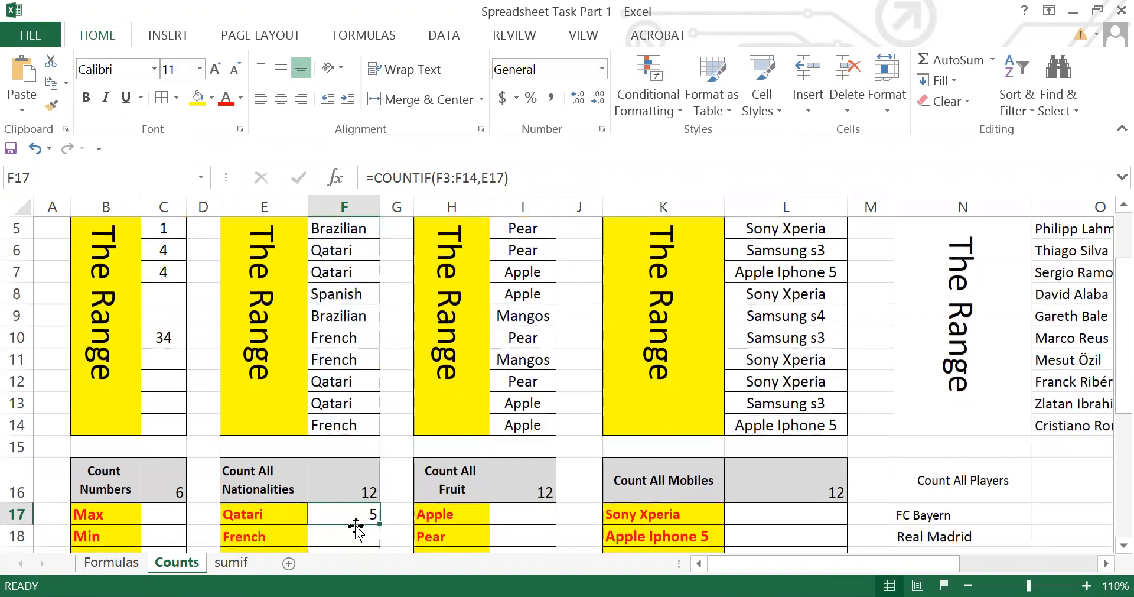
scroll(332, 546, down, 1)
scroll(353, 338, up, 2)
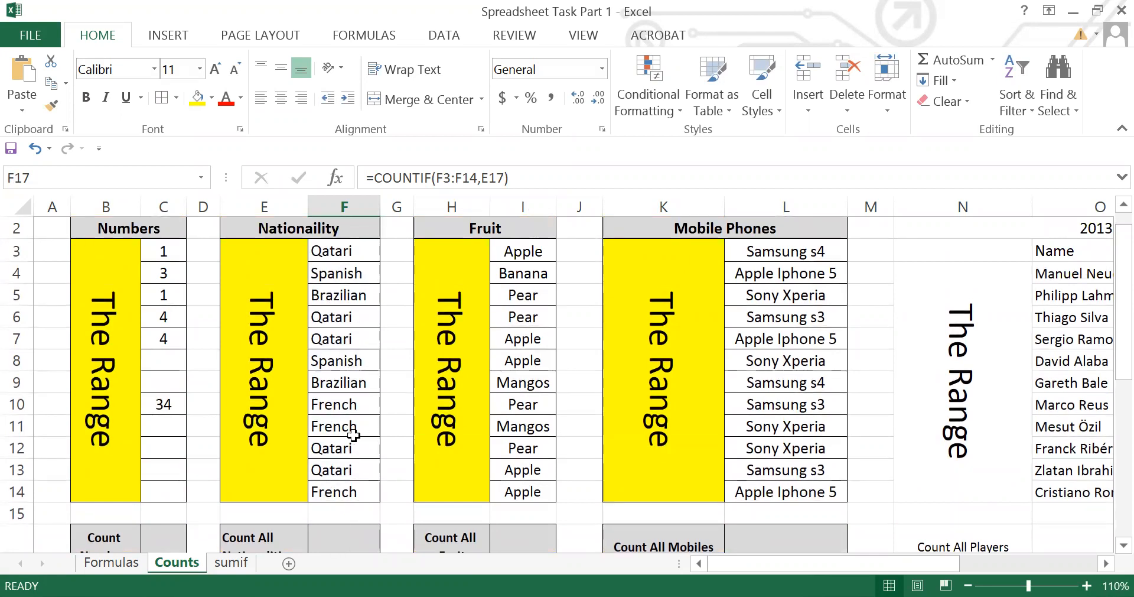
scroll(349, 440, down, 2)
click(341, 476)
text(=)
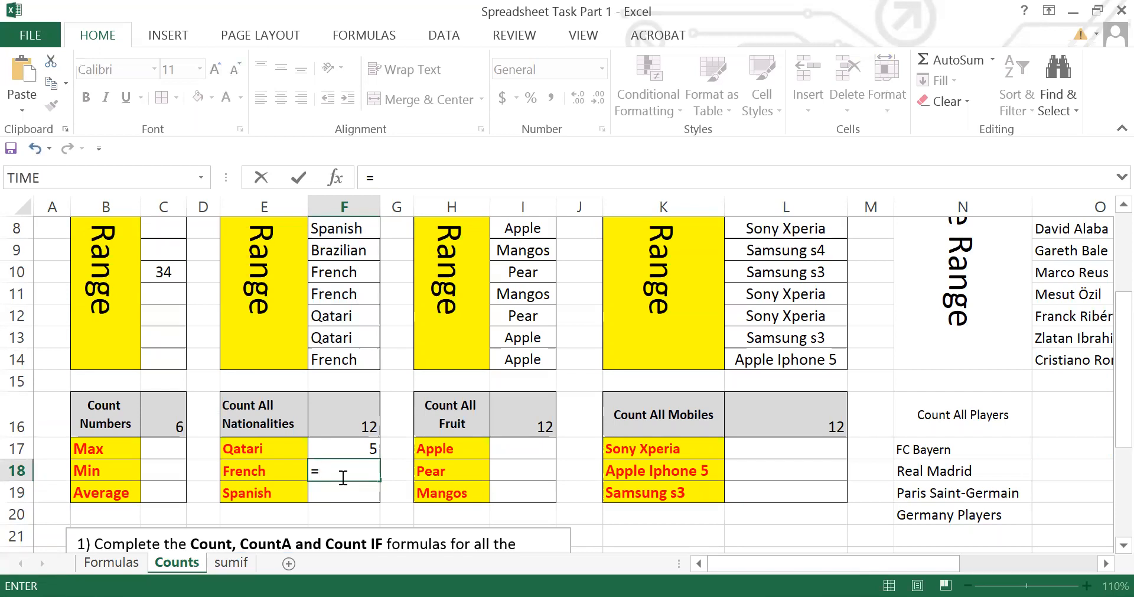
text(co)
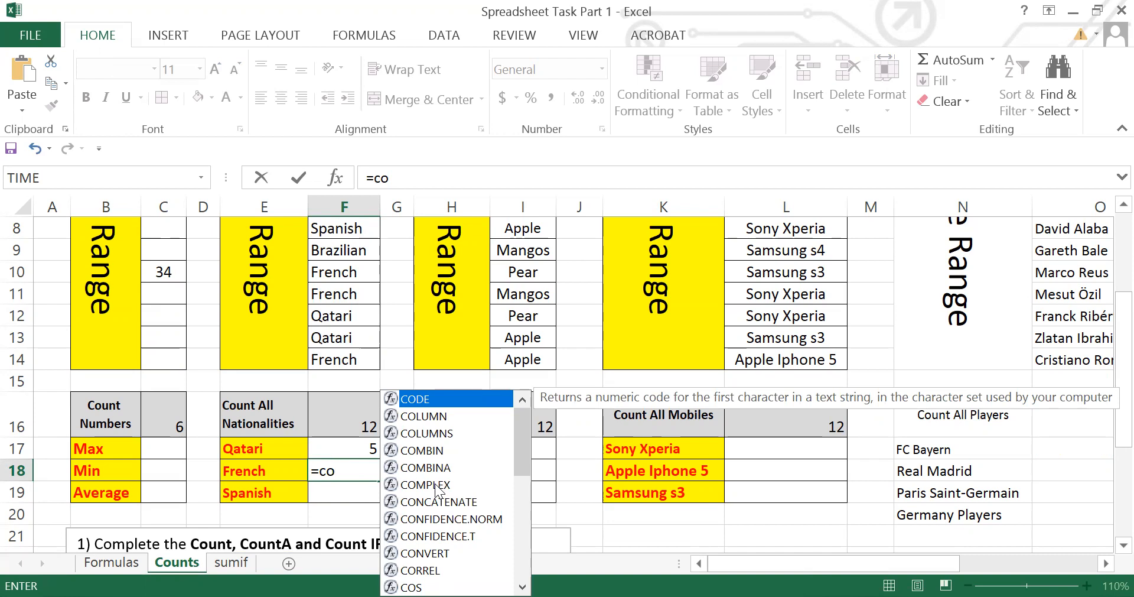
text(u)
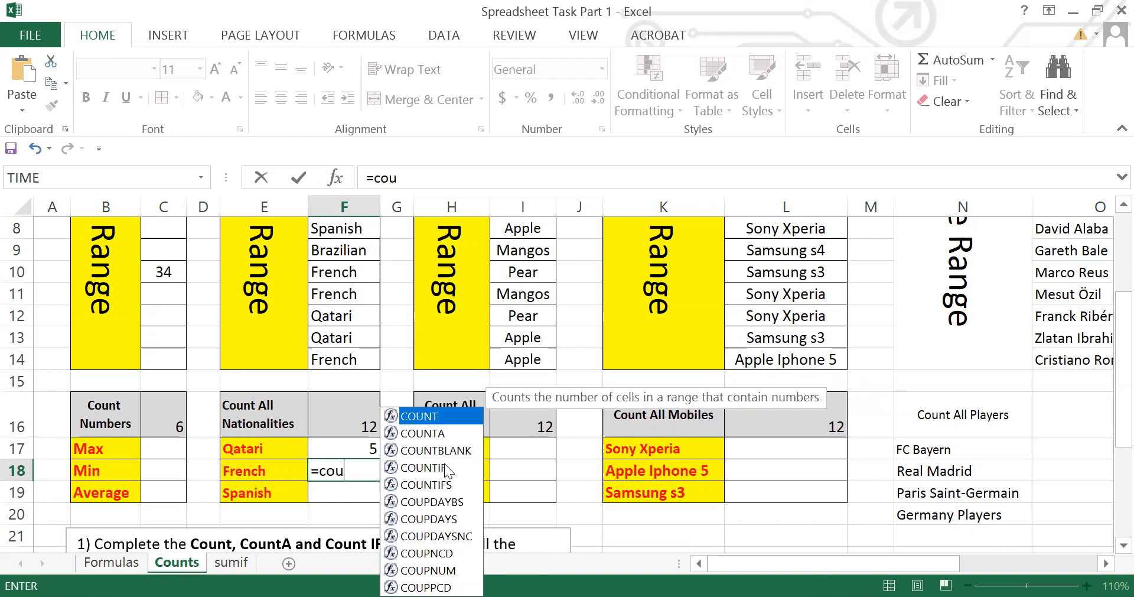
click(444, 465)
key(Tab)
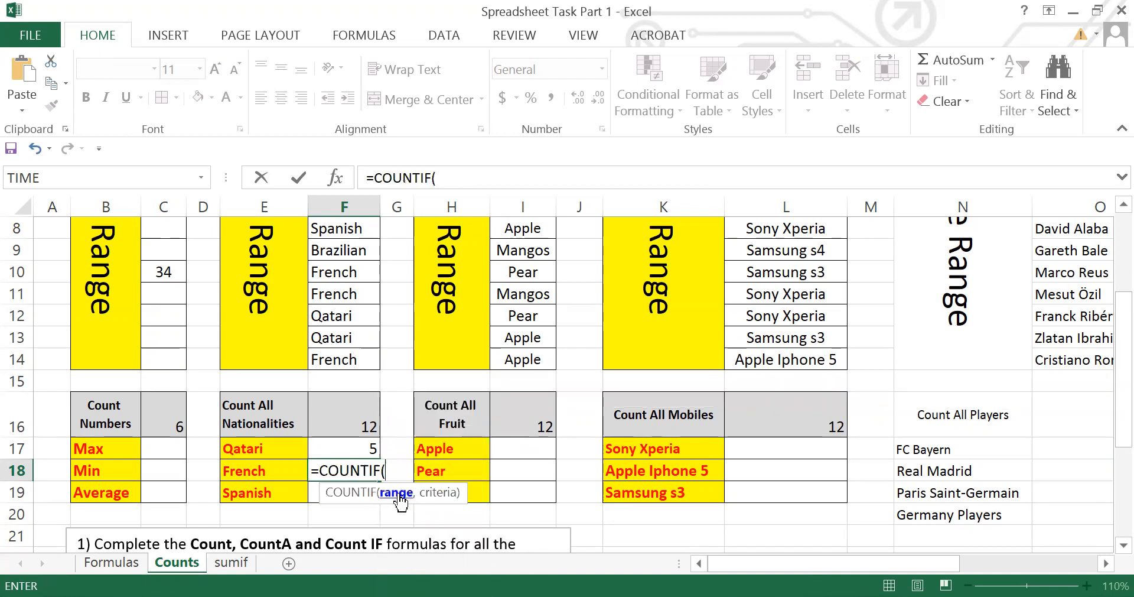
scroll(423, 401, up, 1)
scroll(423, 401, up, 1)
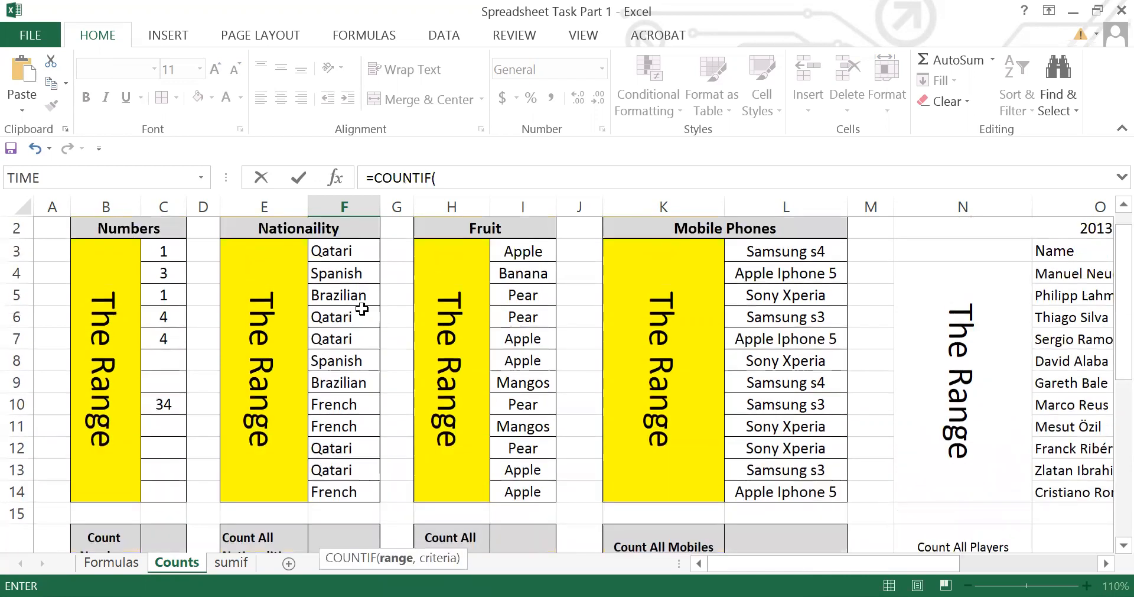
click(364, 253)
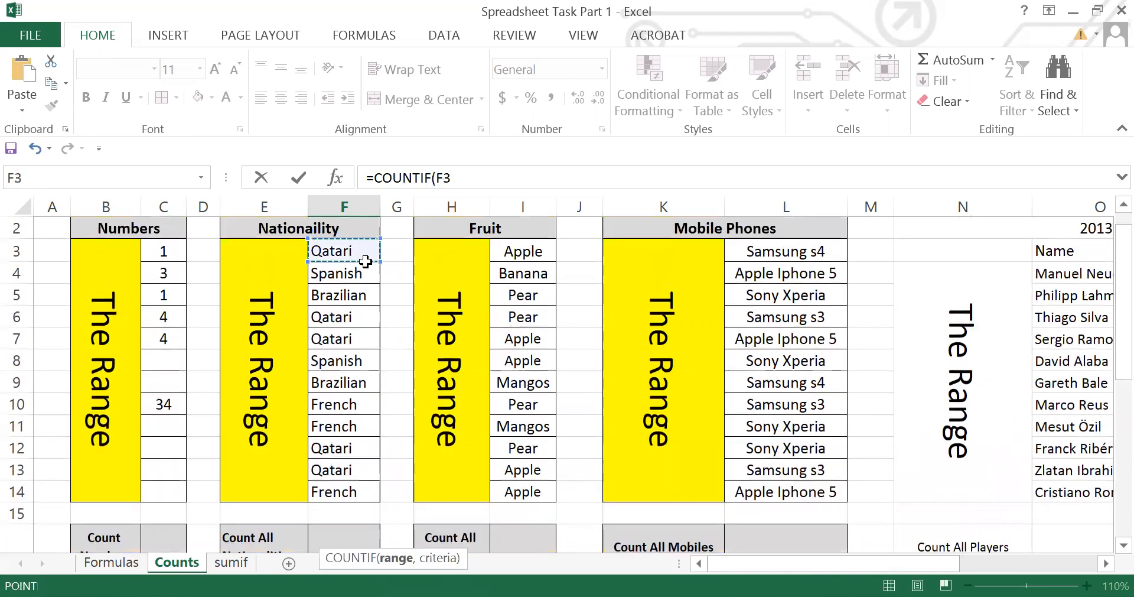
shift+click(366, 492)
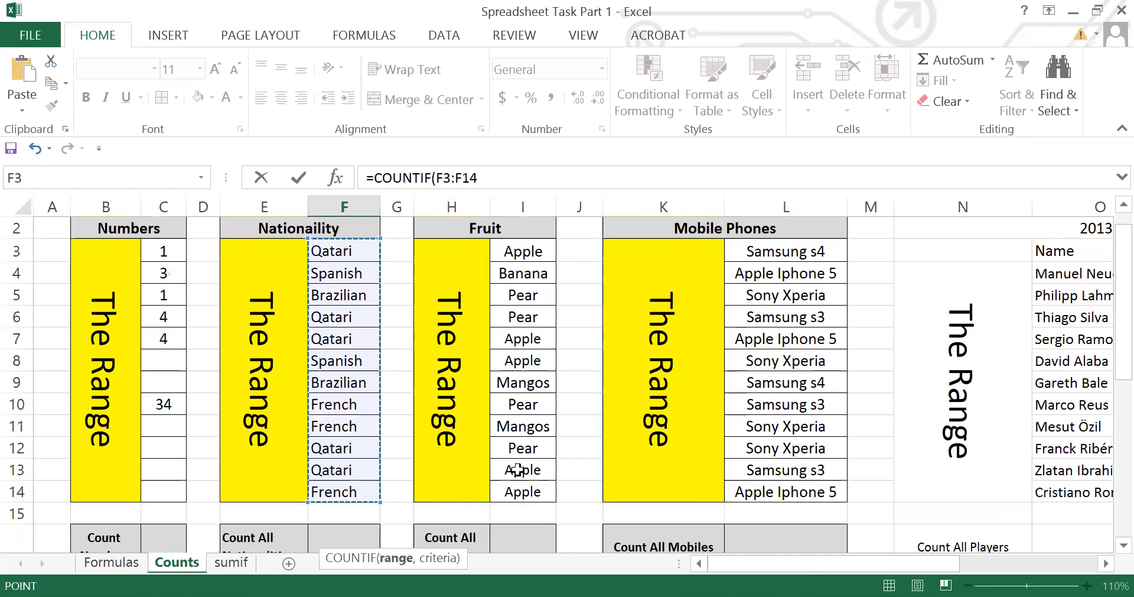
scroll(518, 469, down, 1)
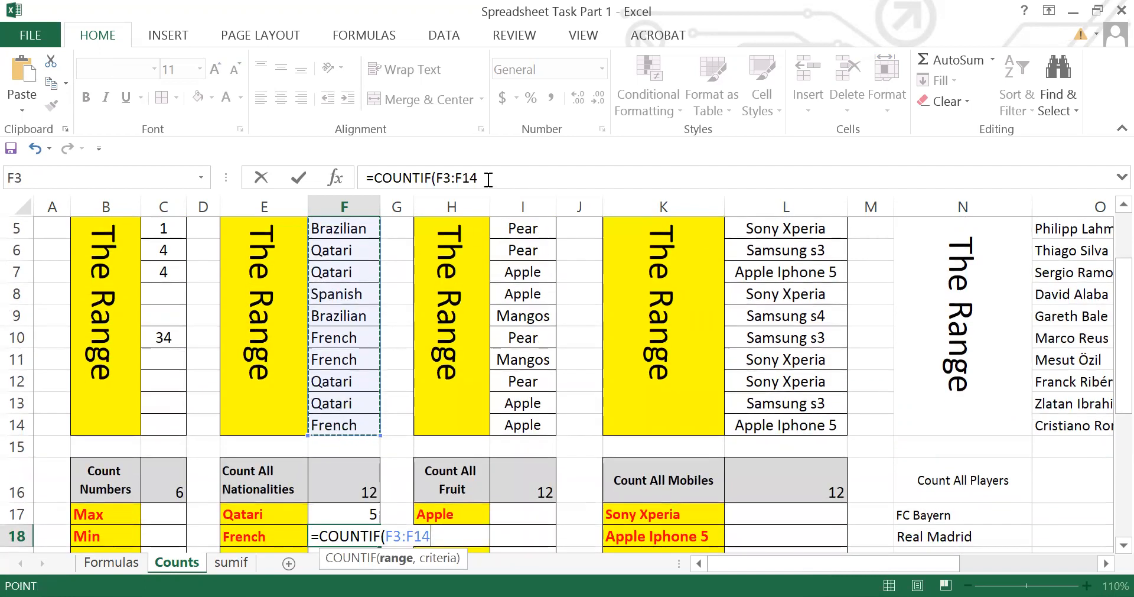
text(,)
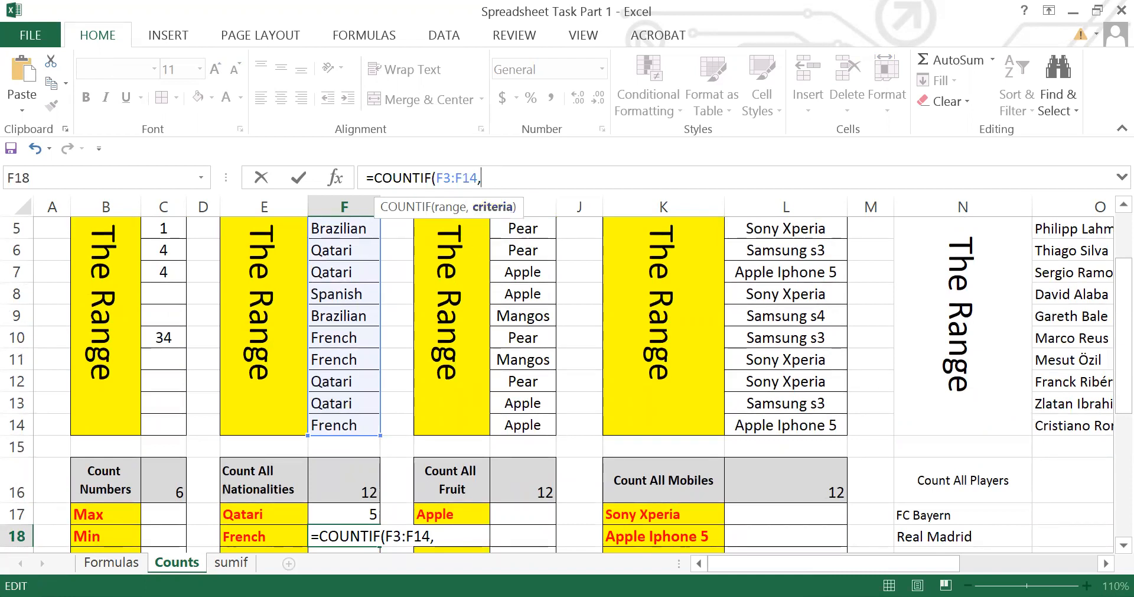
click(261, 539)
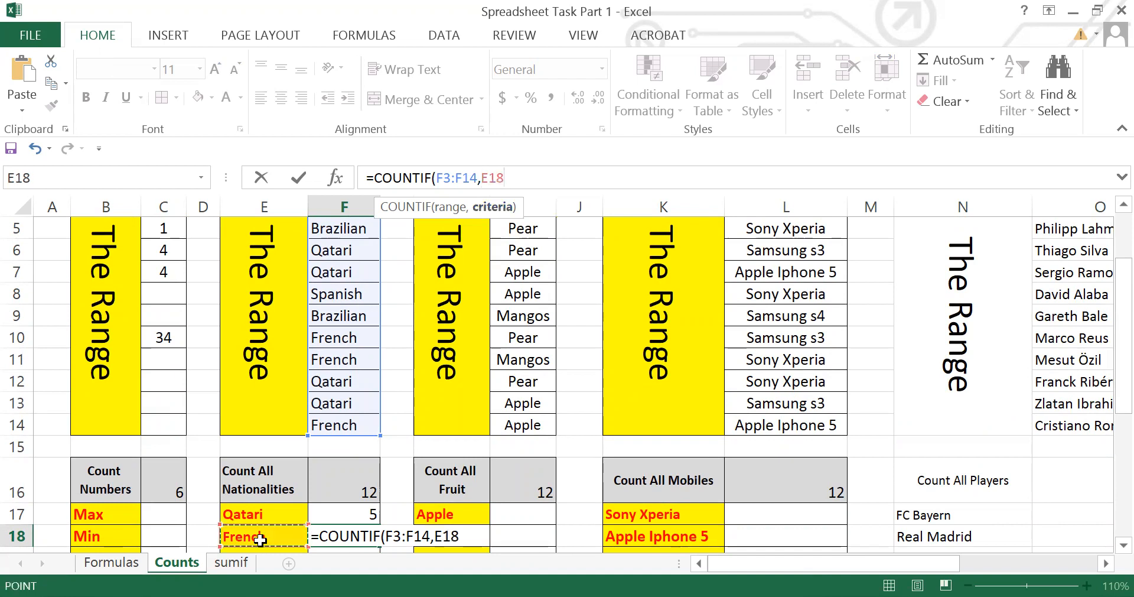
text())
key(Return)
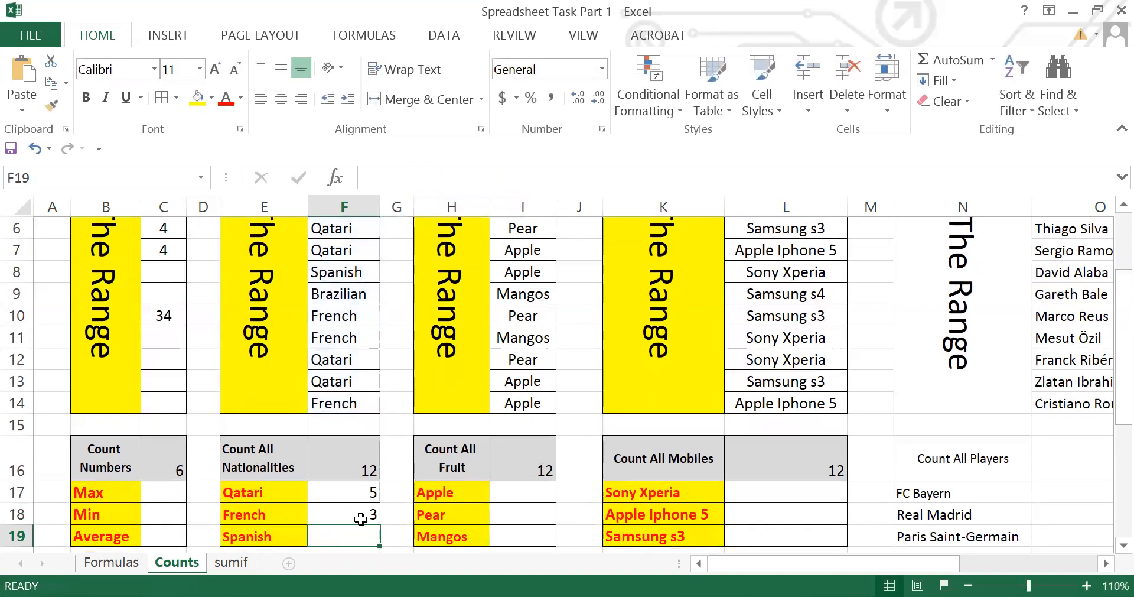
Step: Fill the French COUNTIF formula from F18 down to F19 for the Spanish count, and select F19
click(361, 519)
drag(380, 524, 378, 539)
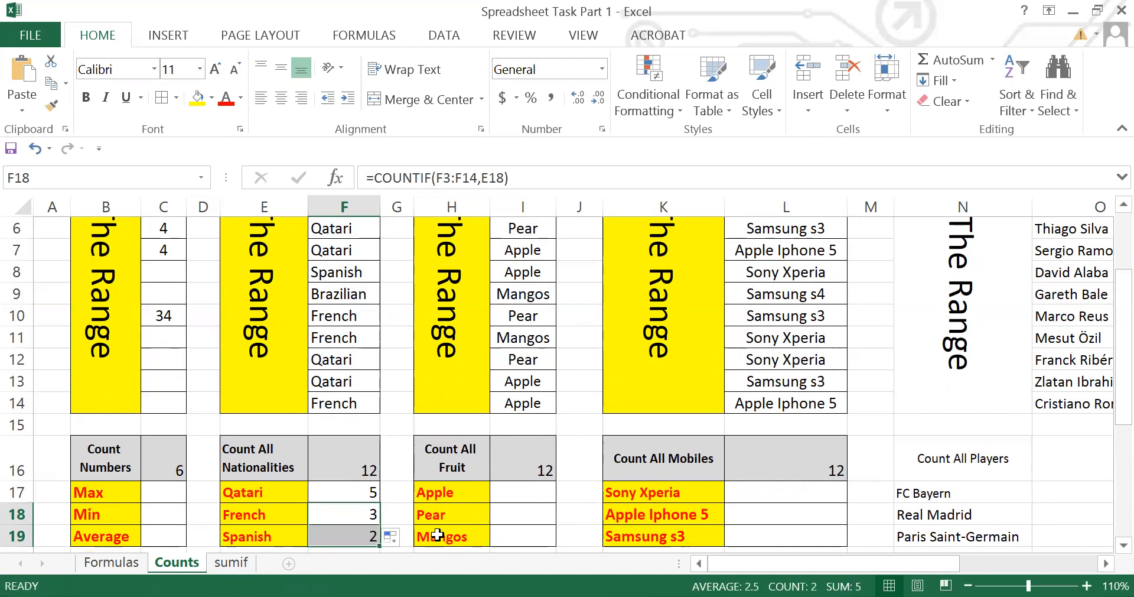
click(364, 538)
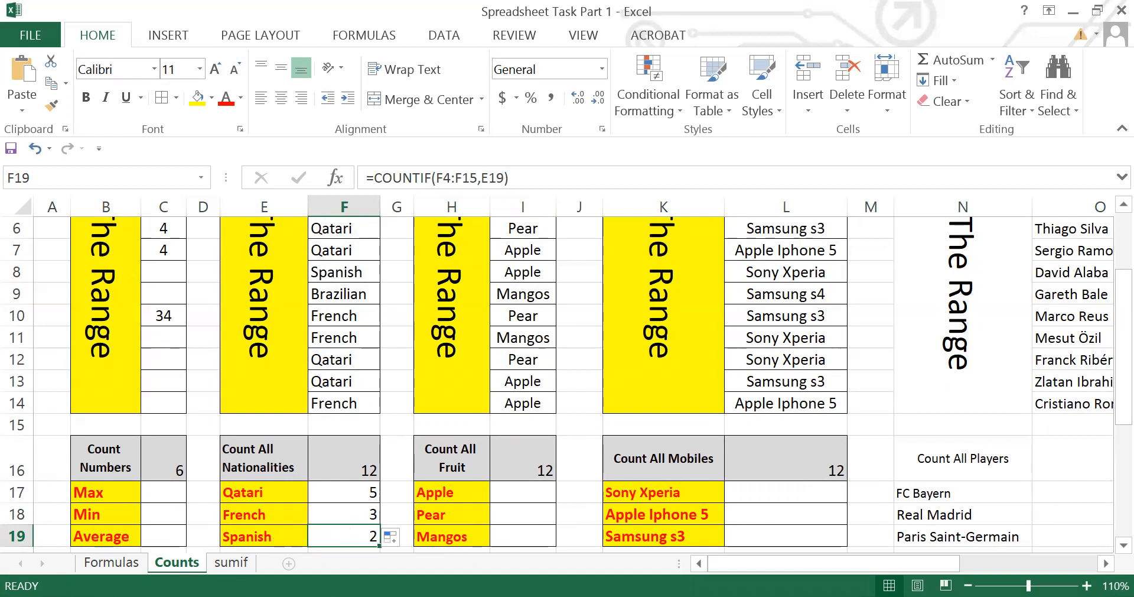
Step: Read the task instructions on formatting the final table, and examine the merged title row of the 2013 Team of the Year table
scroll(650, 532, up, 1)
scroll(561, 520, down, 1)
scroll(795, 514, down, 1)
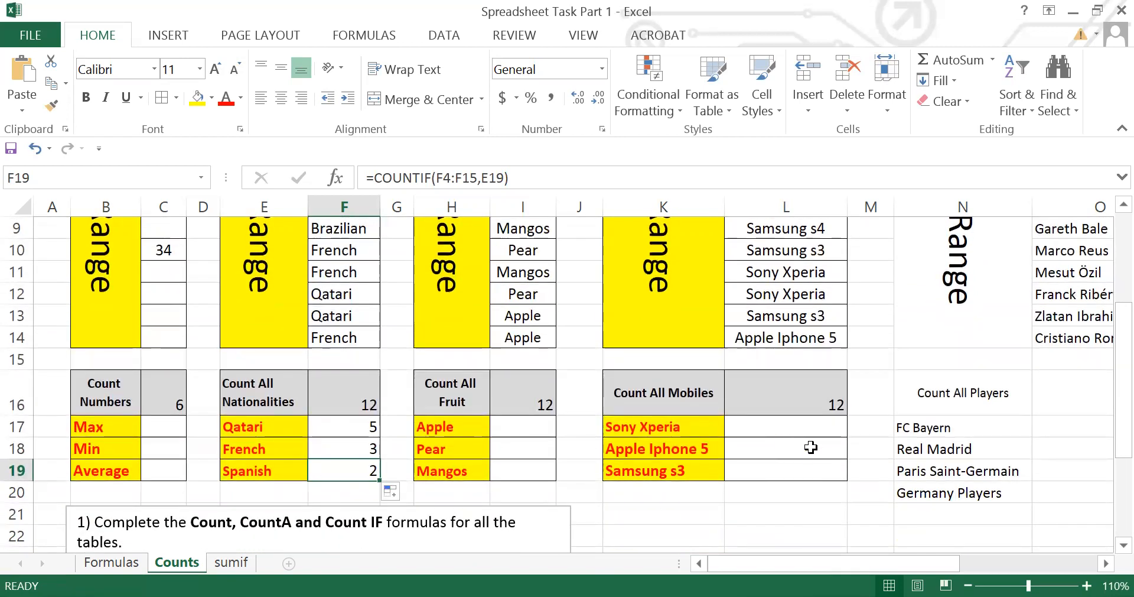
scroll(443, 514, down, 1)
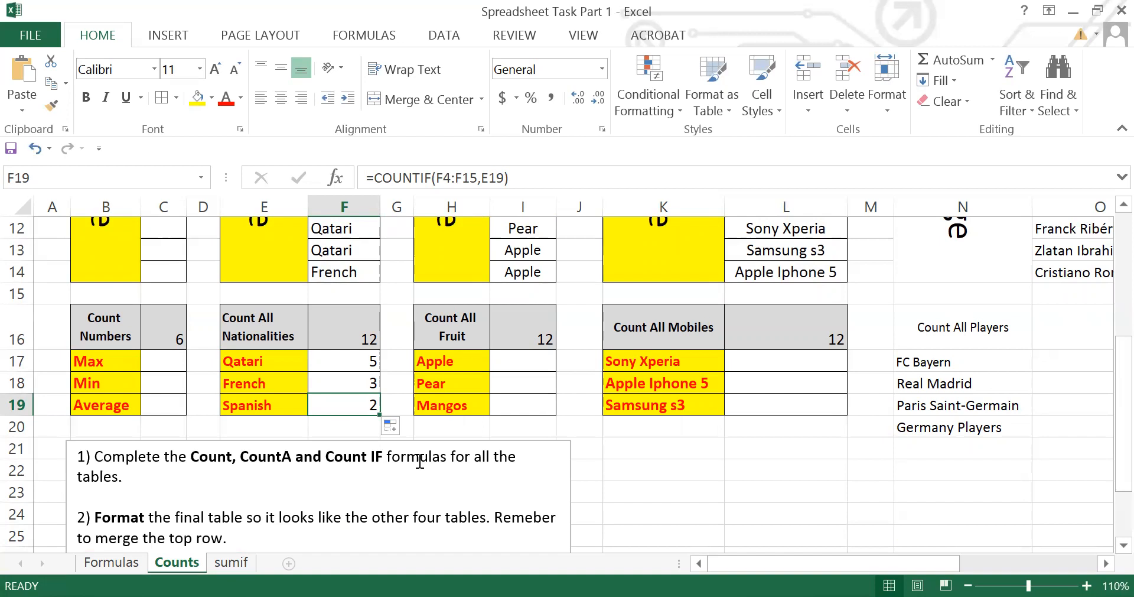
scroll(419, 461, down, 1)
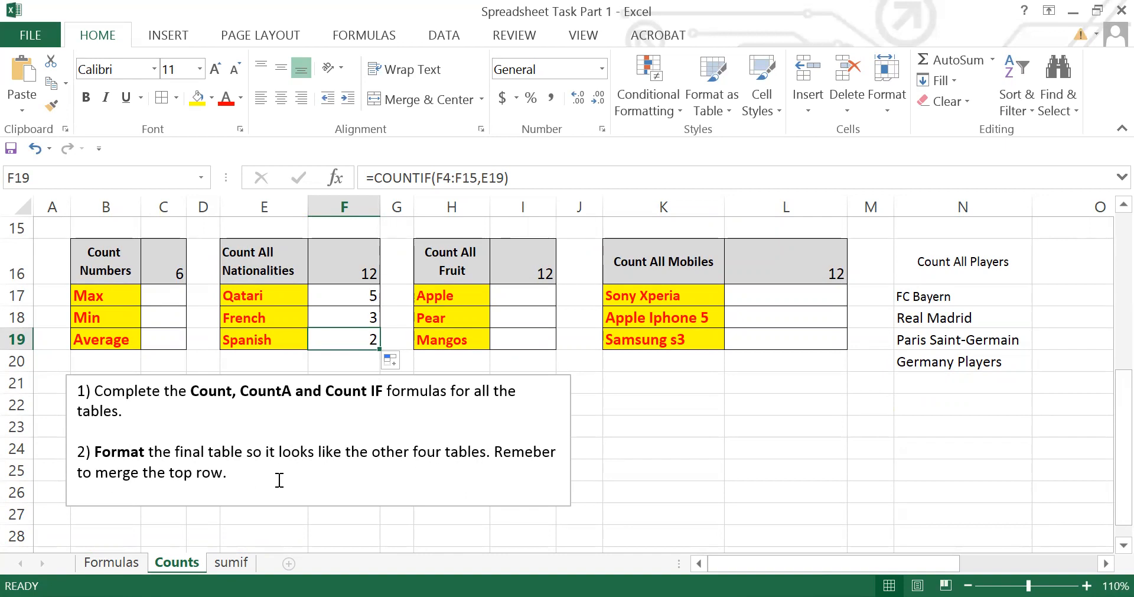
scroll(880, 428, up, 2)
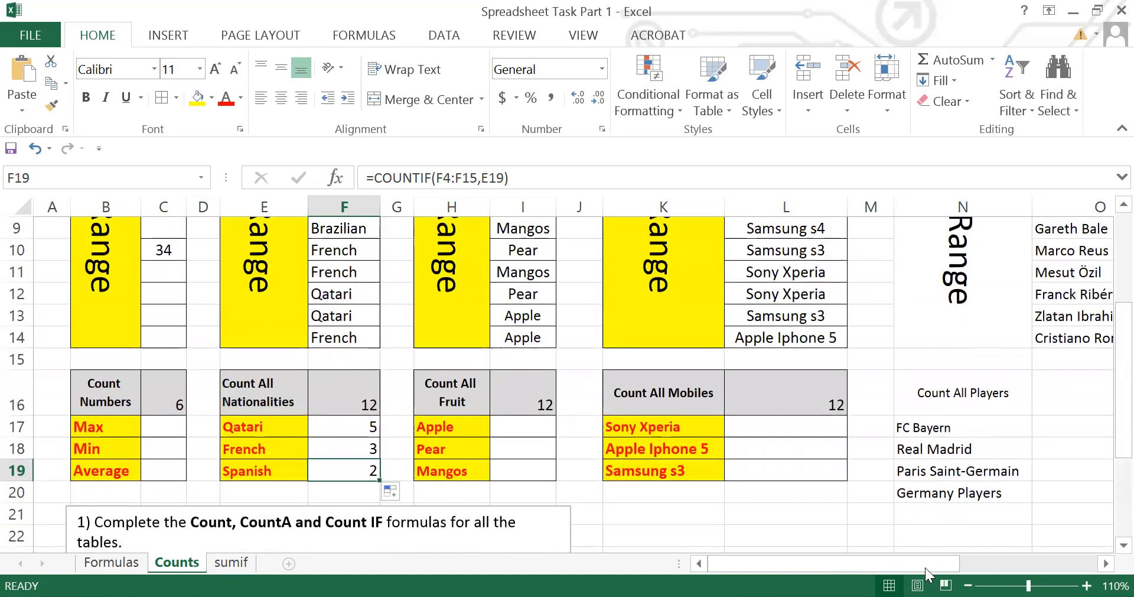
drag(925, 567, 1069, 555)
scroll(1016, 443, up, 3)
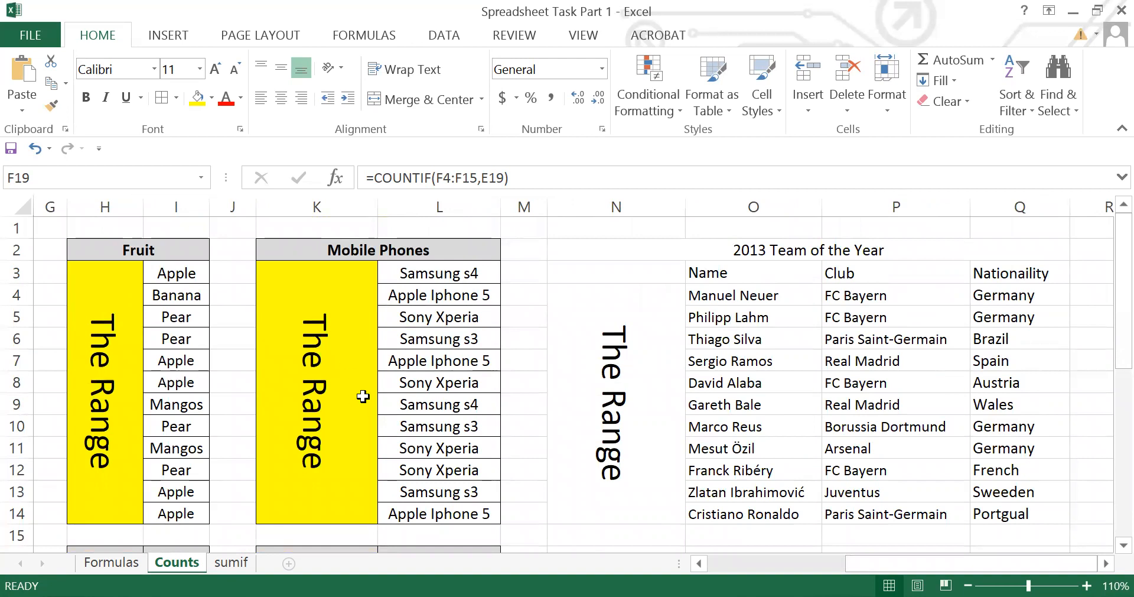
click(675, 248)
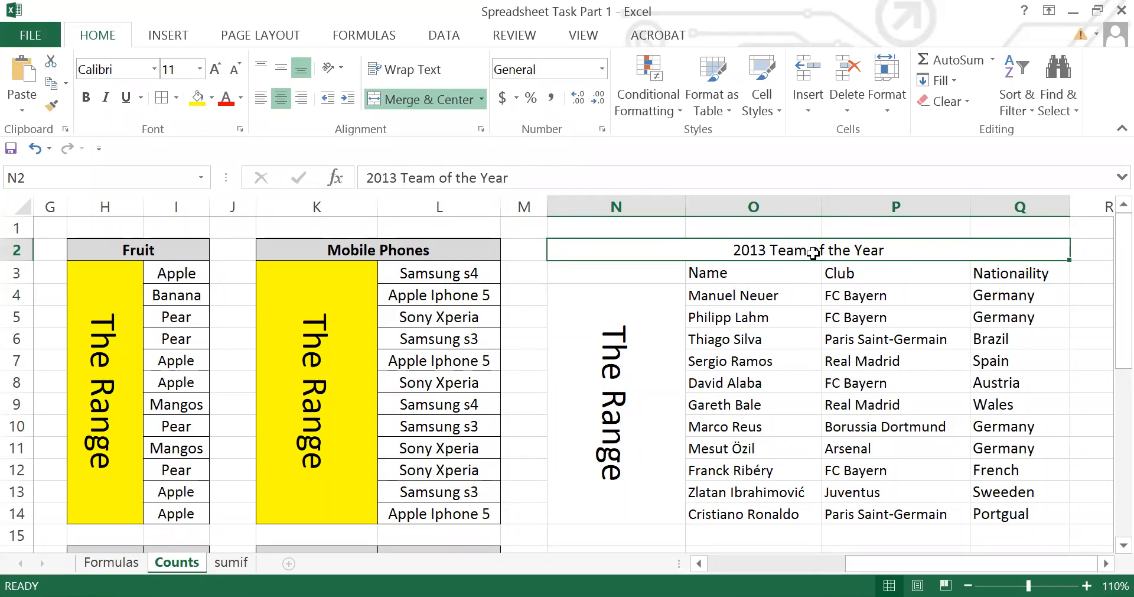
Step: Unmerge The Range label beside the 2013 Team of the Year list and merge N3:N14 into one cell with Merge Cells
click(646, 279)
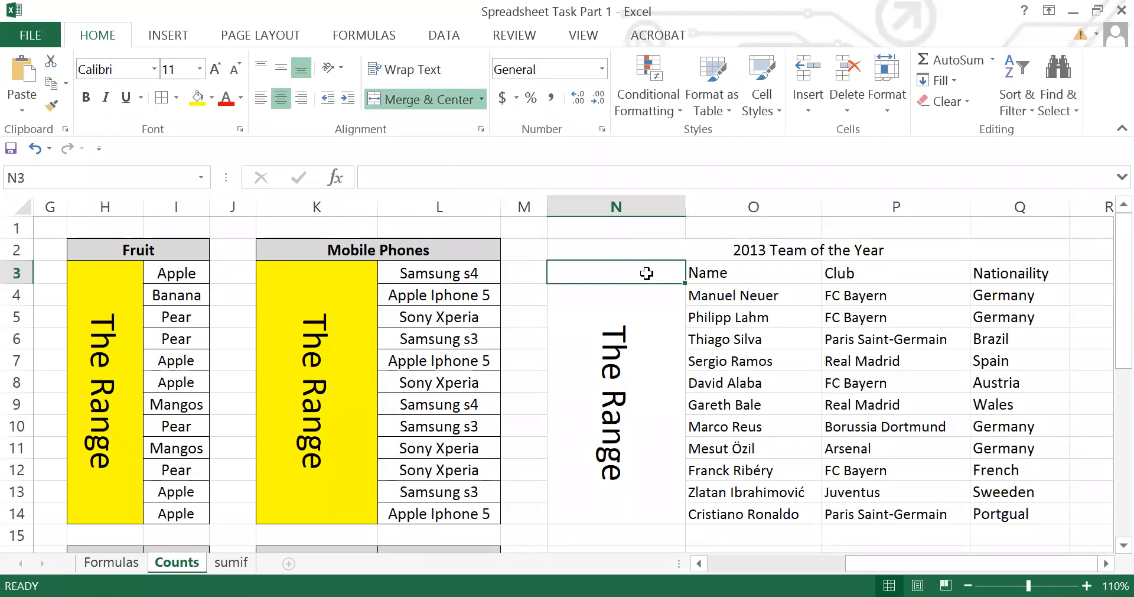
drag(646, 280, 650, 341)
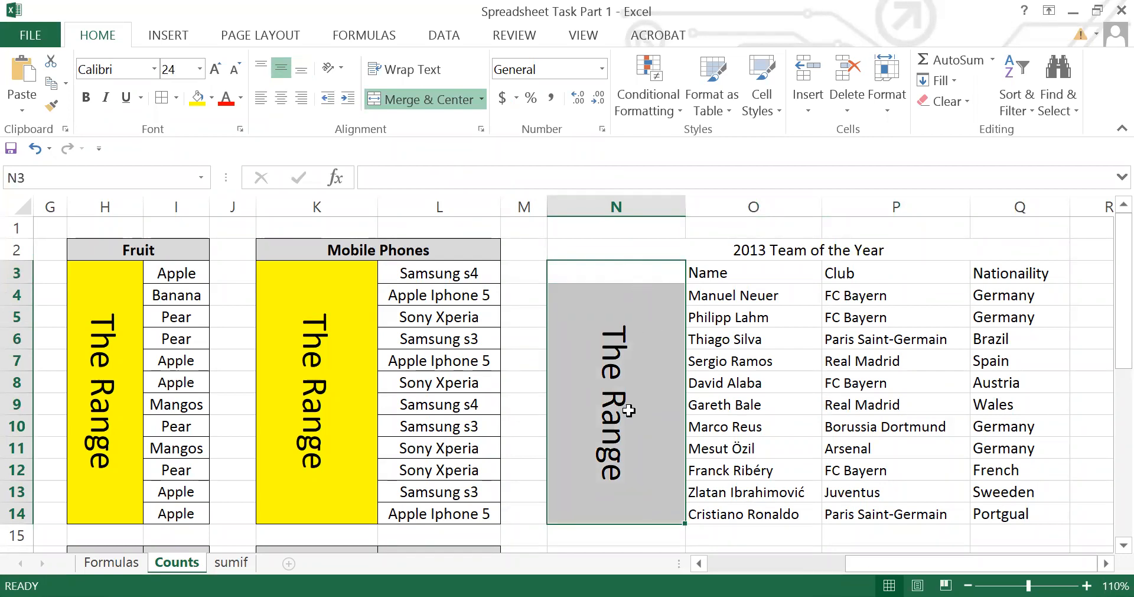
click(446, 97)
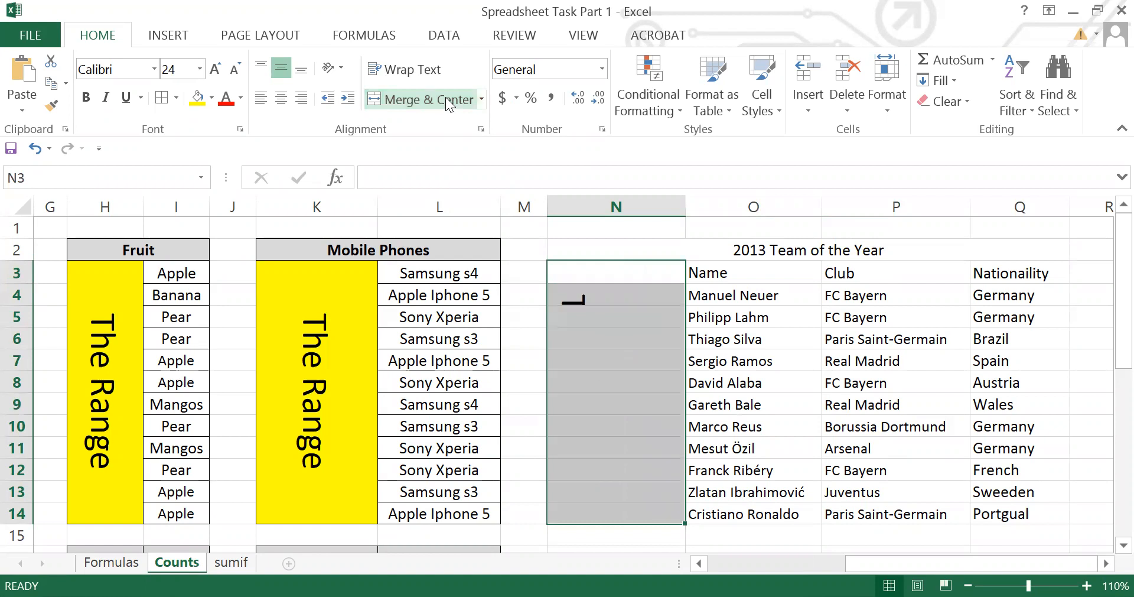
click(480, 99)
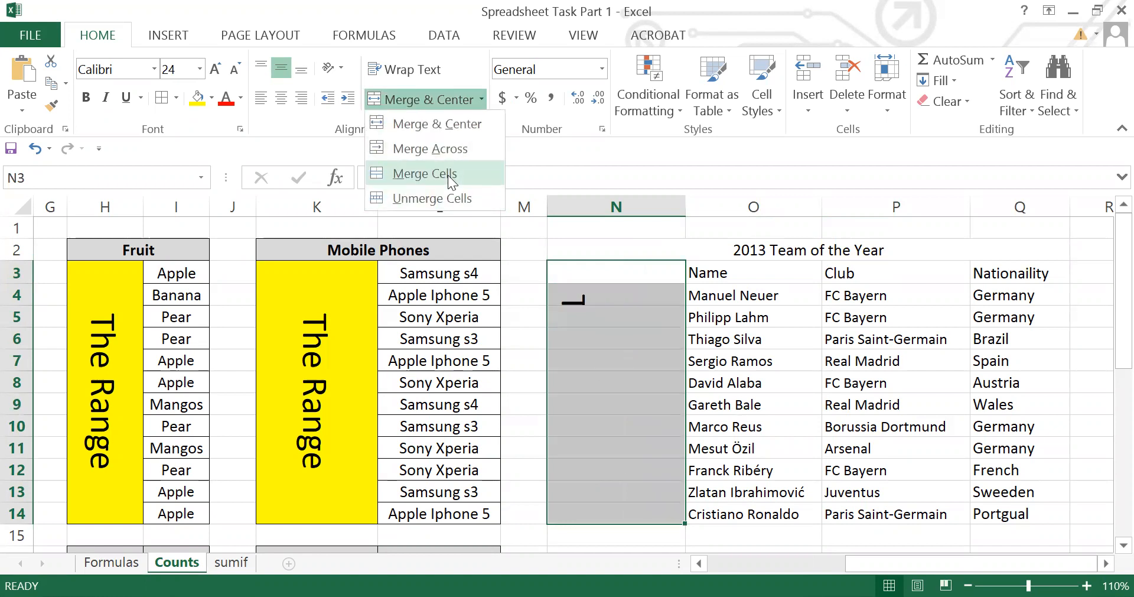
click(447, 175)
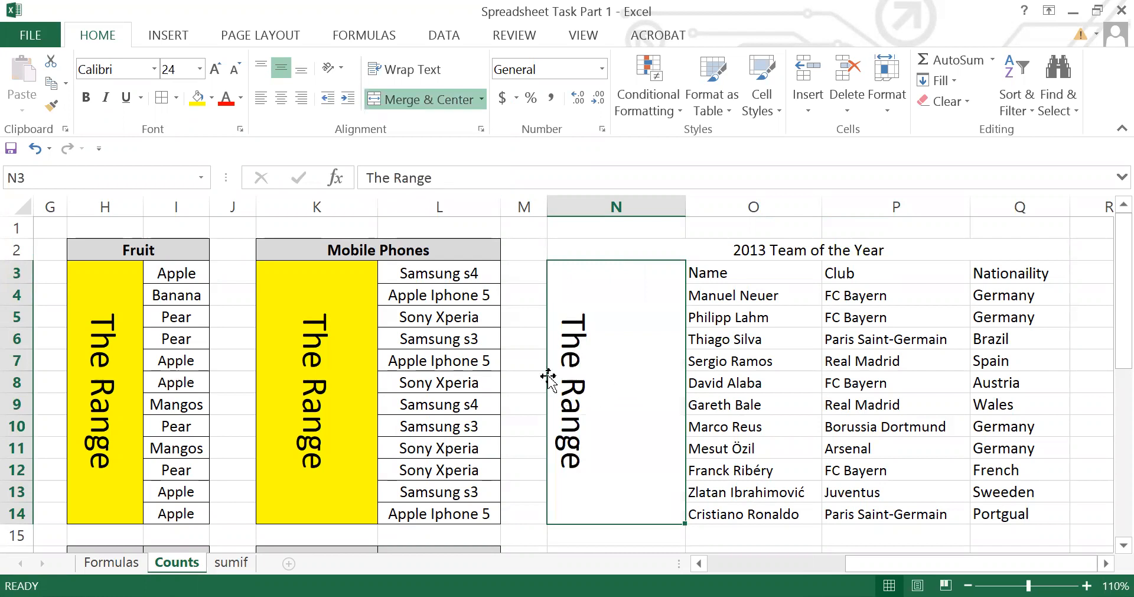
Step: Centre the merged The Range label in N3:N14, fill it yellow, and fill the 2013 Team of the Year title row light grey
click(282, 99)
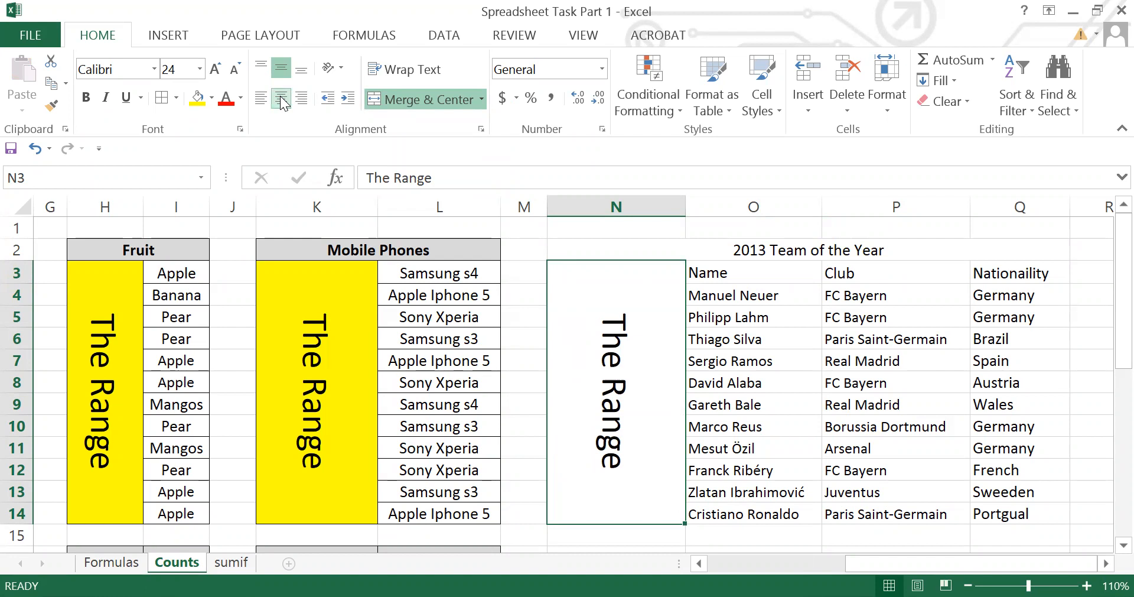
click(197, 97)
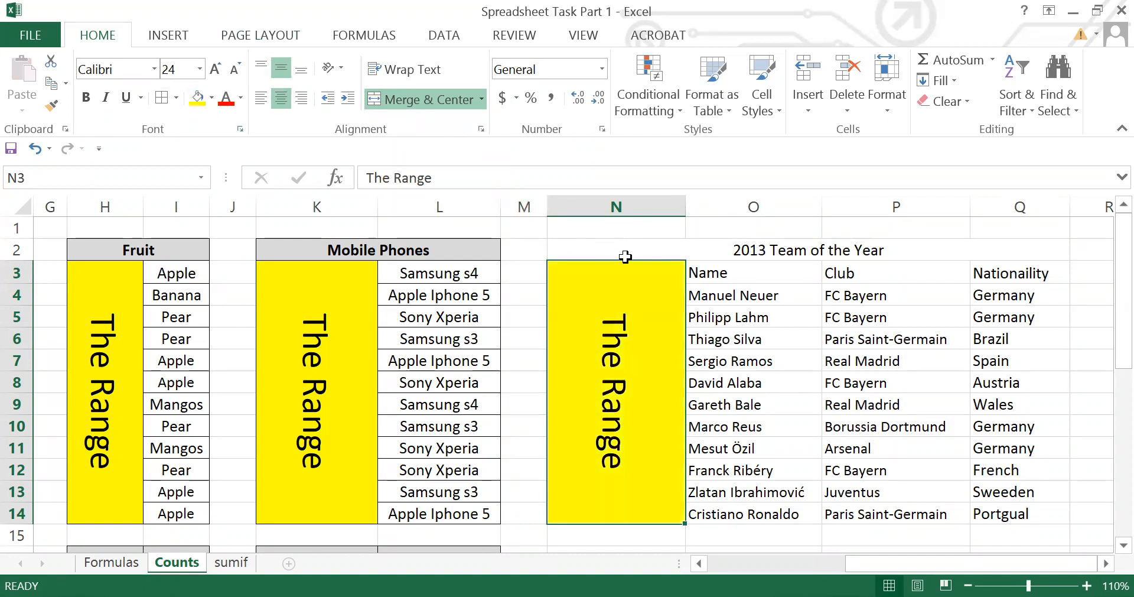
click(851, 255)
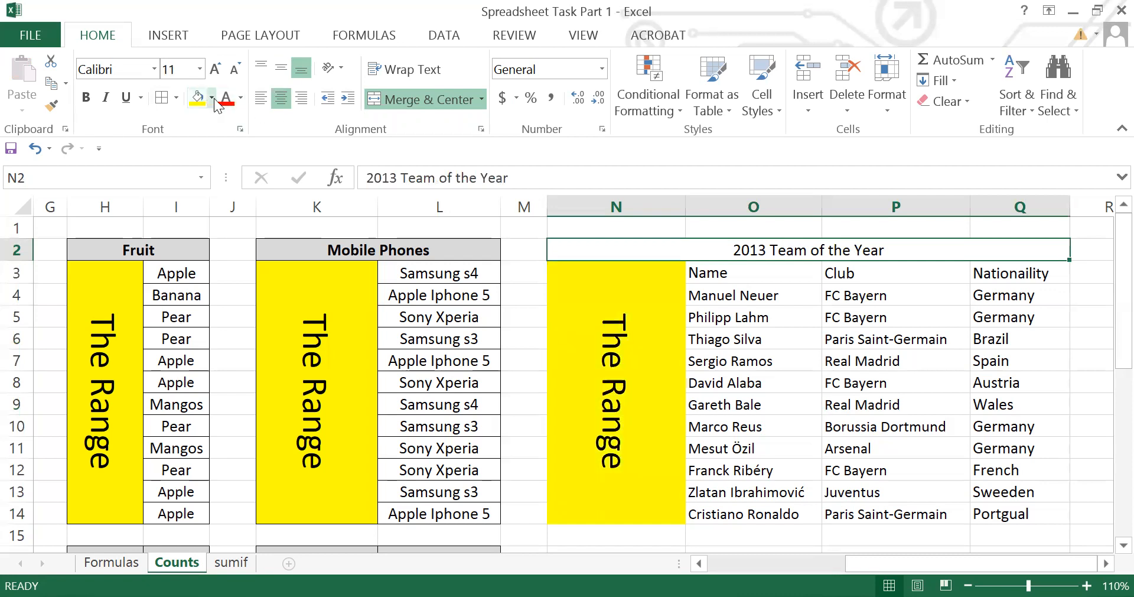
click(212, 98)
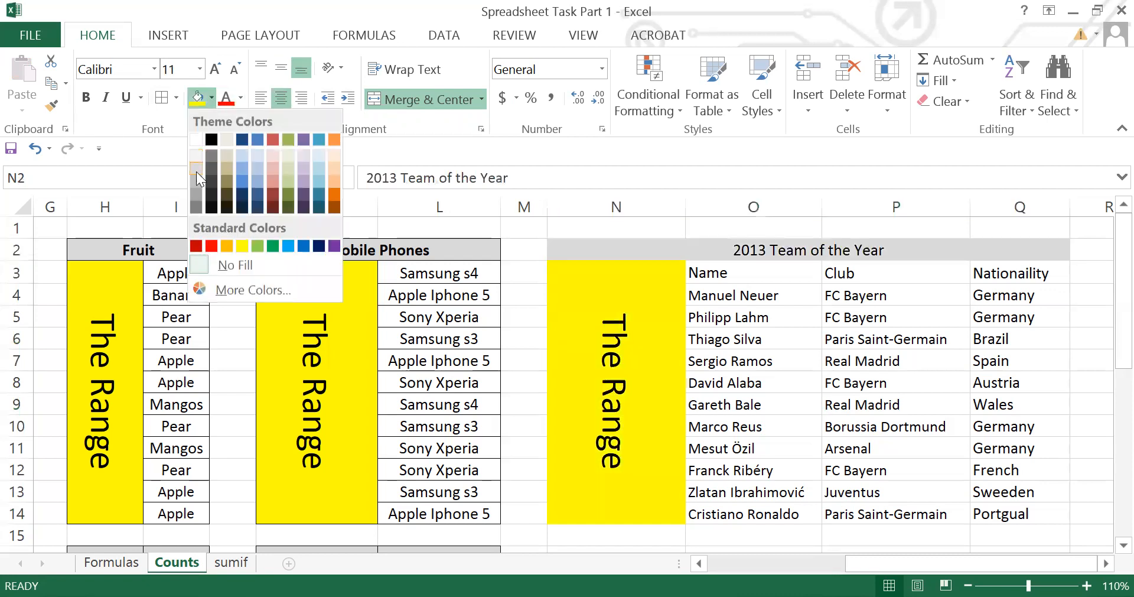
click(196, 170)
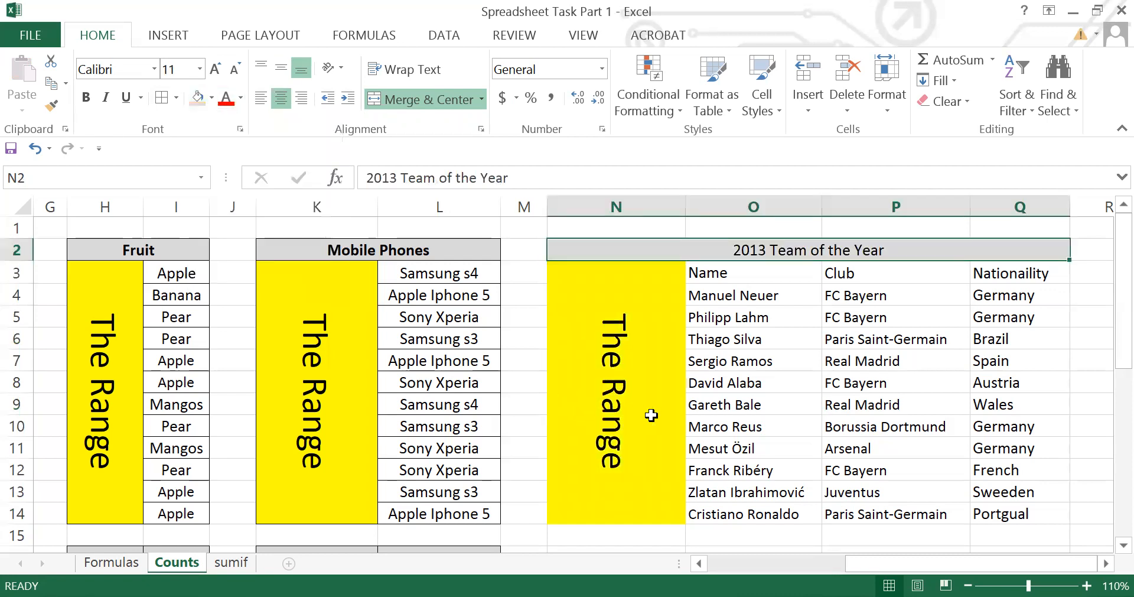
Step: Apply All Borders to the whole 2013 Team of the Year table, N2:Q14
click(1044, 365)
drag(622, 260, 926, 476)
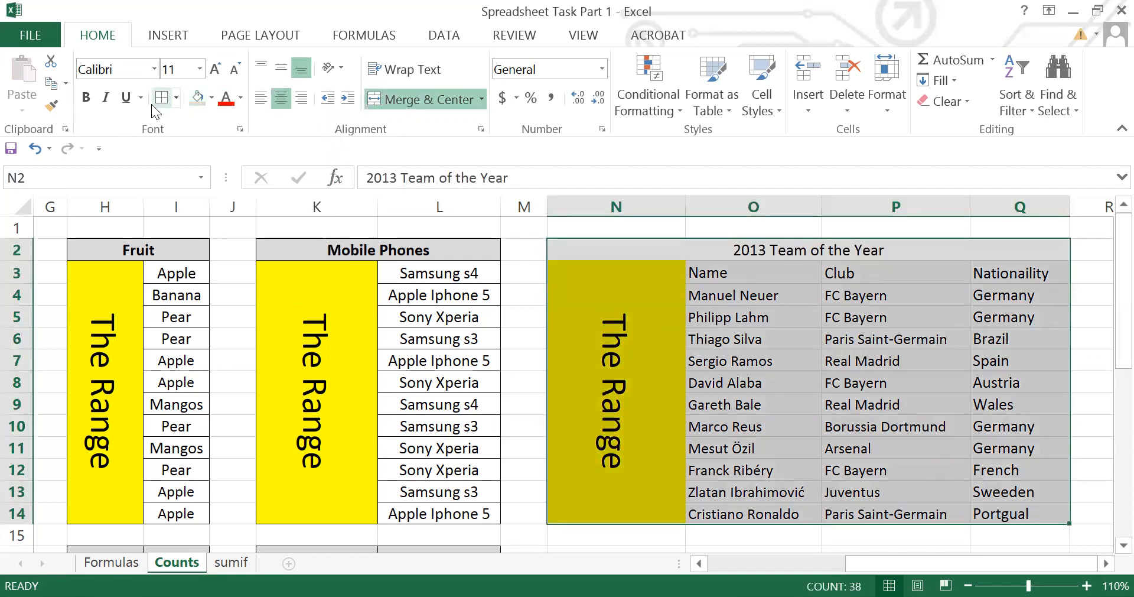
click(175, 97)
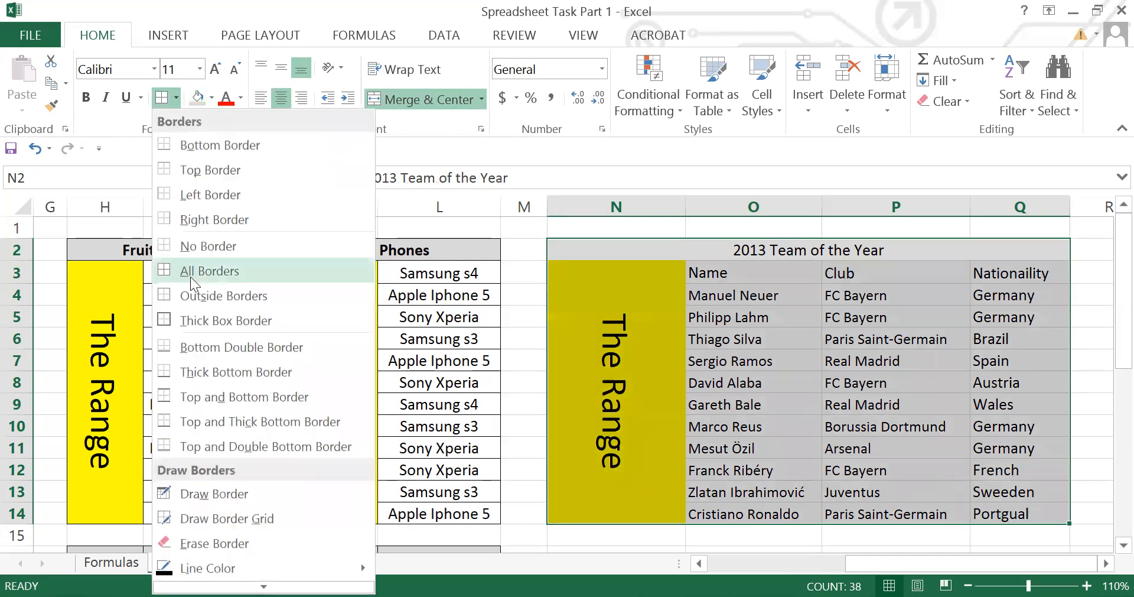
click(189, 271)
click(886, 317)
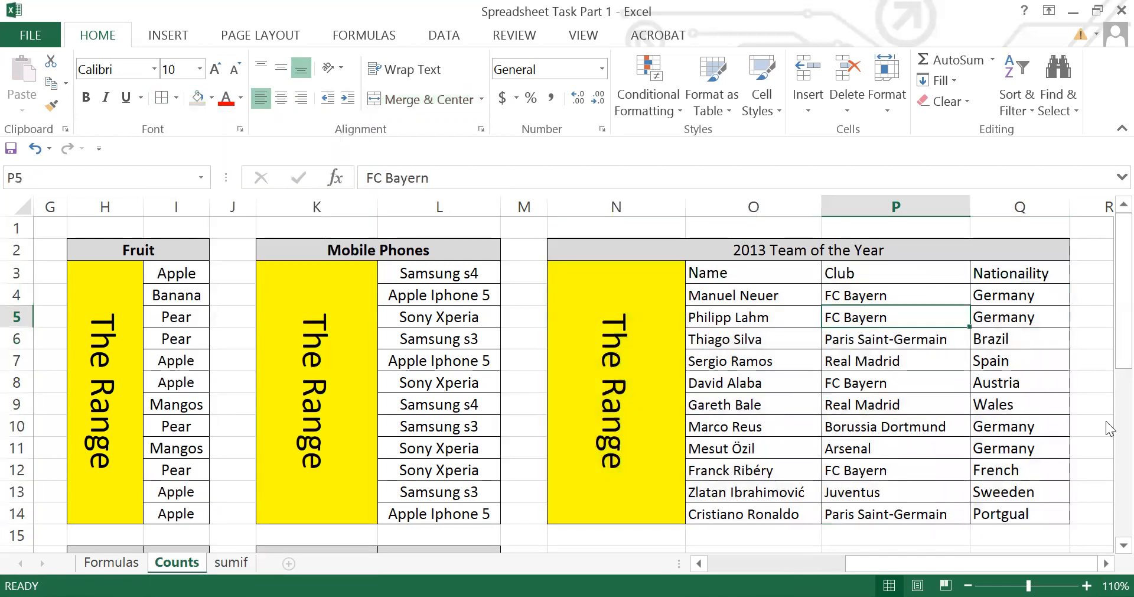
Step: Apply All Borders to the Count All Players block, N16:Q20
scroll(981, 428, down, 2)
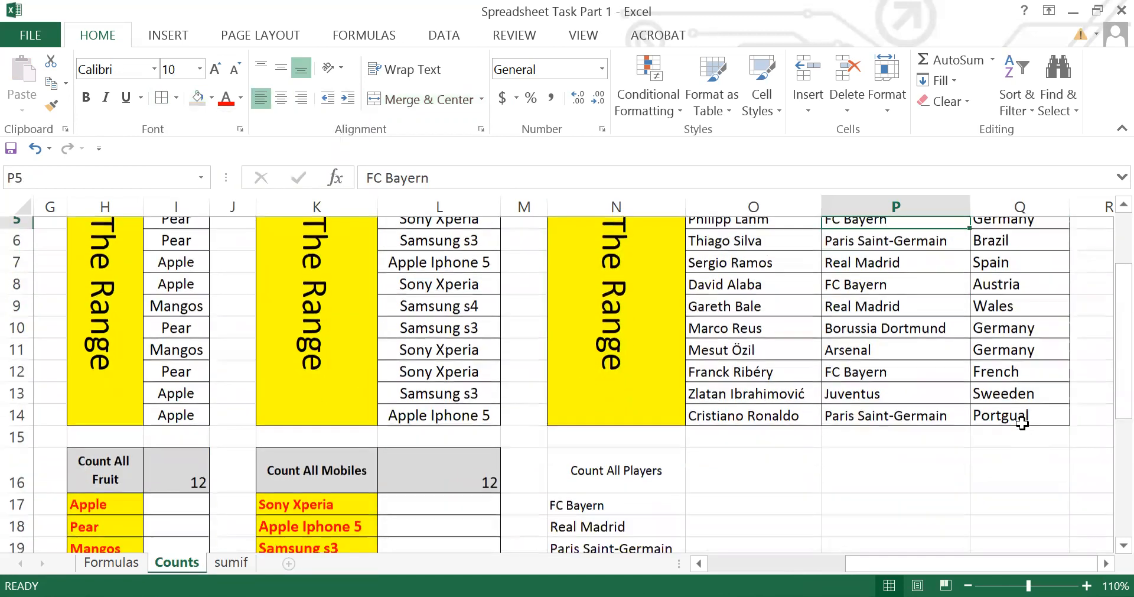
drag(616, 444, 998, 542)
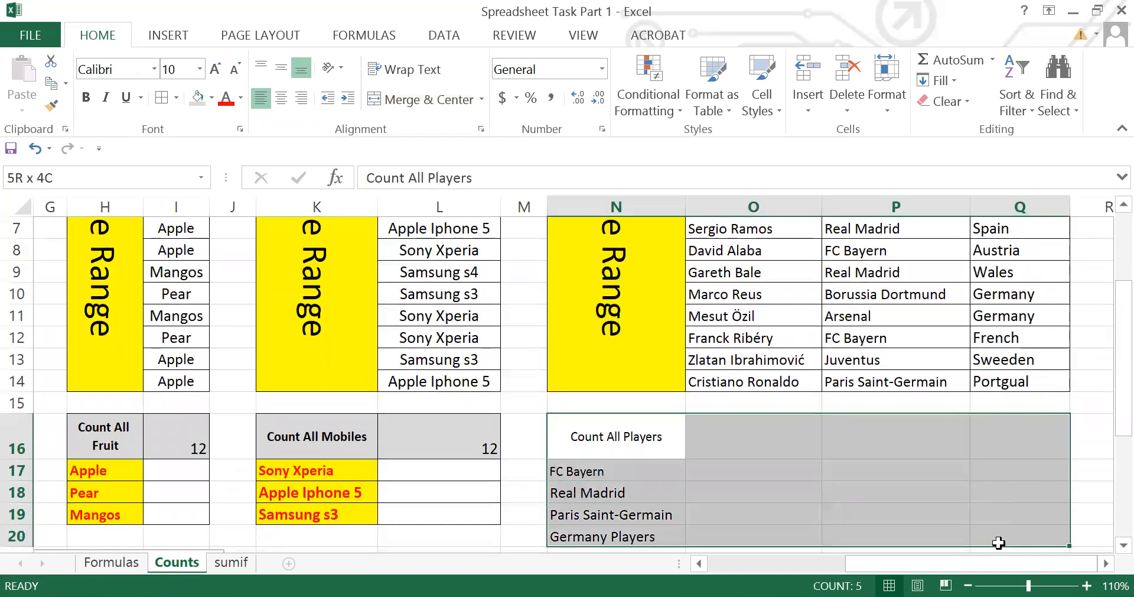
click(168, 98)
Step: Fill the Count All Players row, N16:Q16, with the same light grey as the other count headings
click(629, 444)
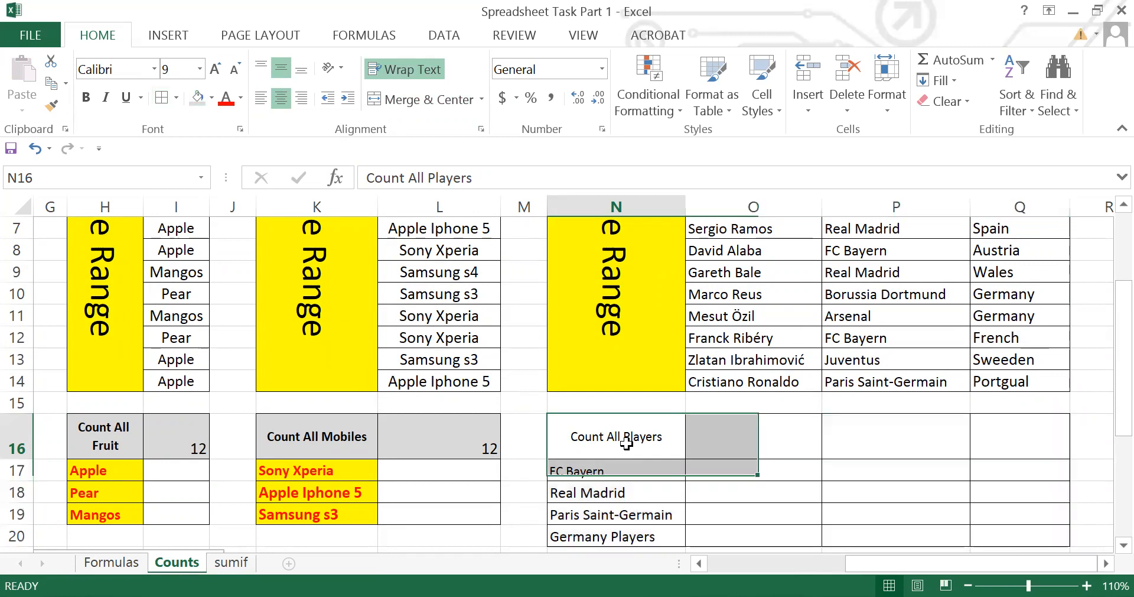
scroll(838, 445, down, 1)
drag(654, 372, 1006, 379)
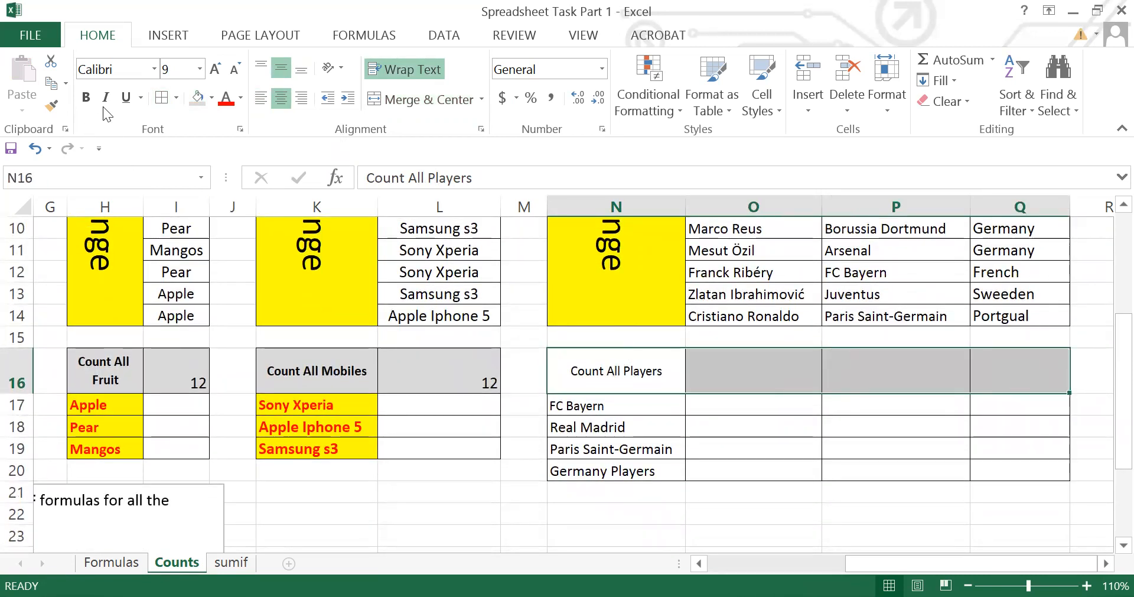
Step: Format the labels FC Bayern to Germany Players in N17:N20 with yellow fill and bold red text
drag(668, 405, 653, 470)
click(214, 98)
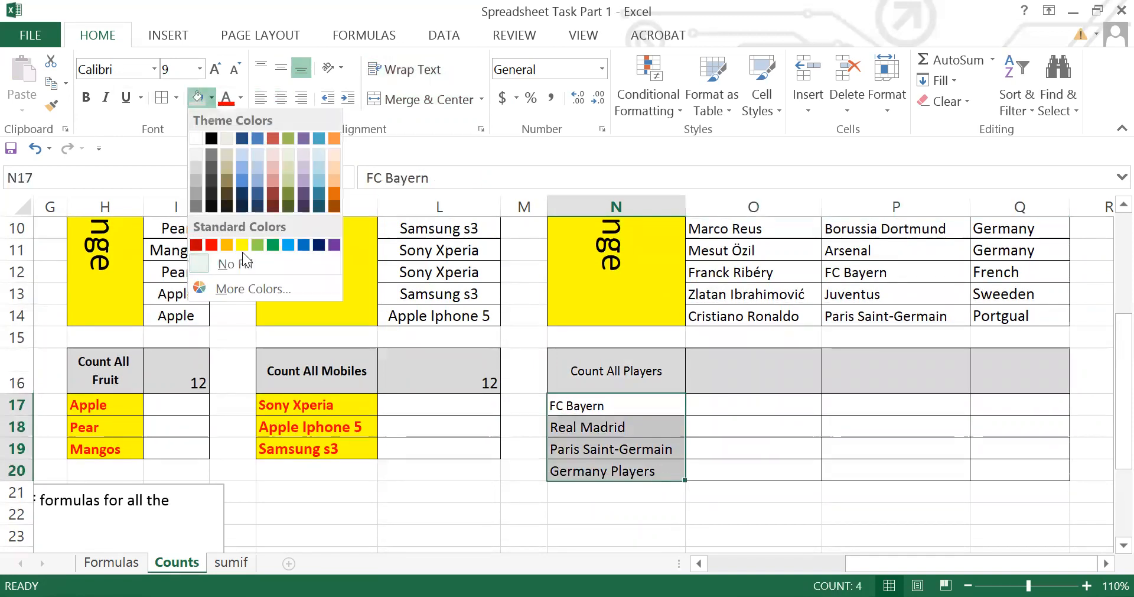
click(245, 244)
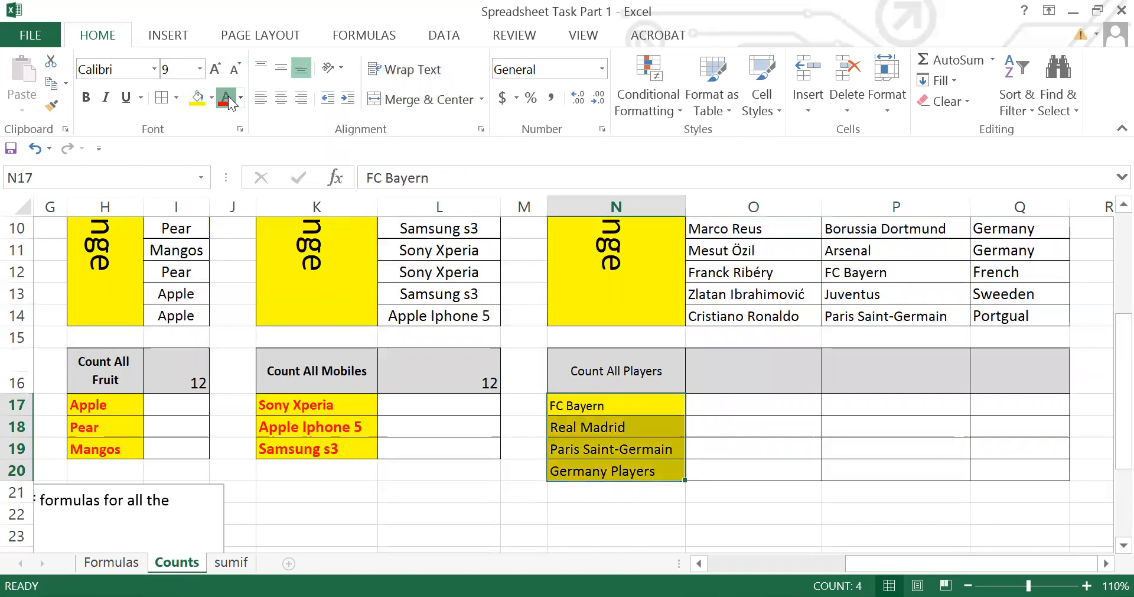
click(226, 97)
click(83, 98)
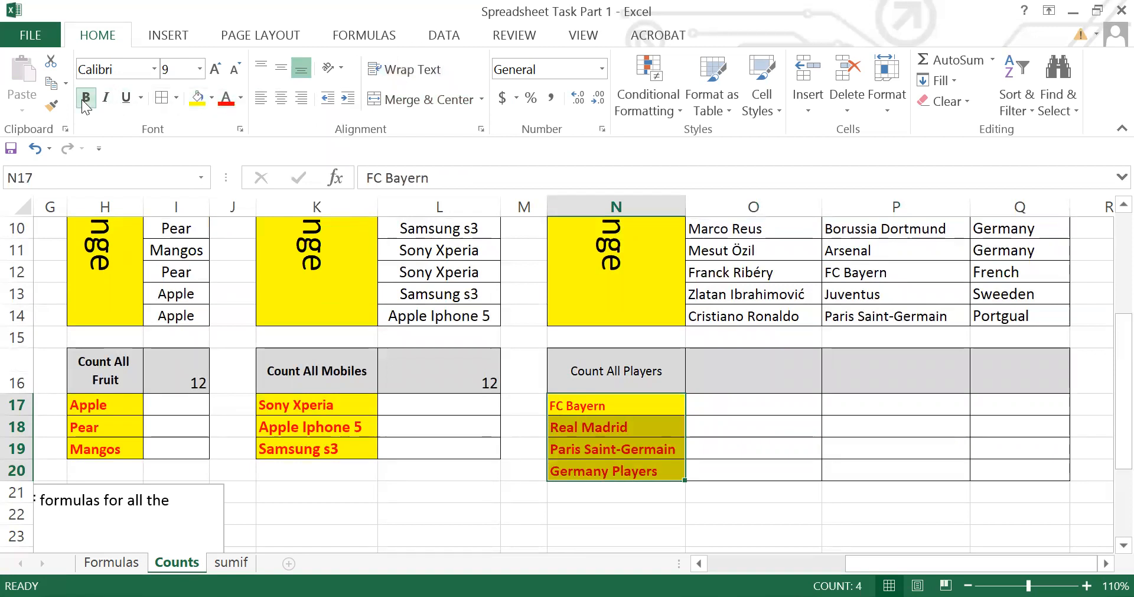
click(842, 513)
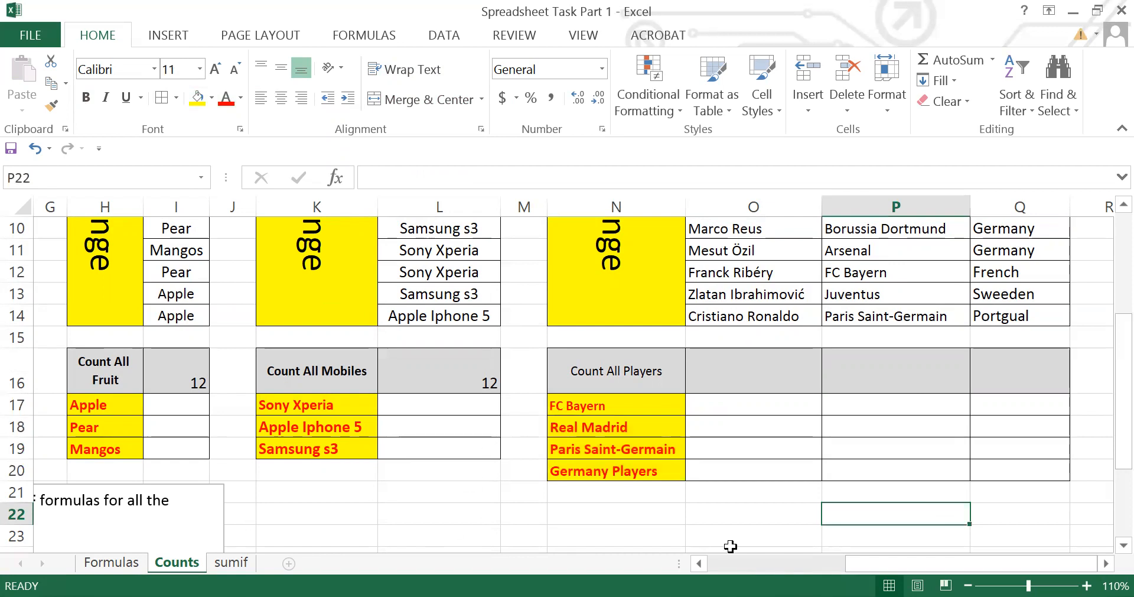
drag(892, 563, 823, 565)
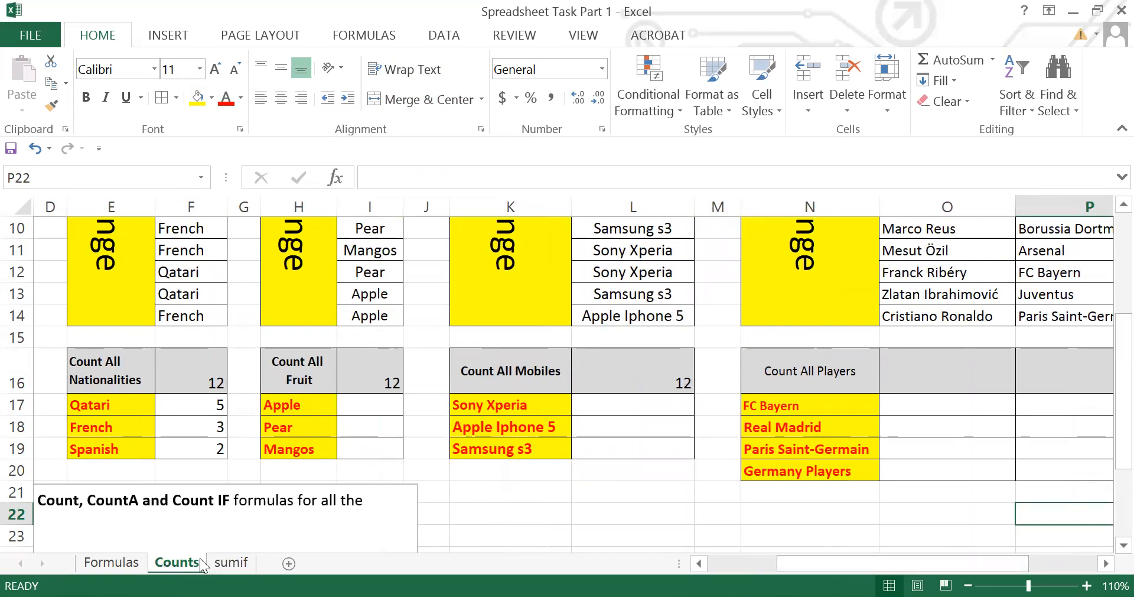
key(alt+p)
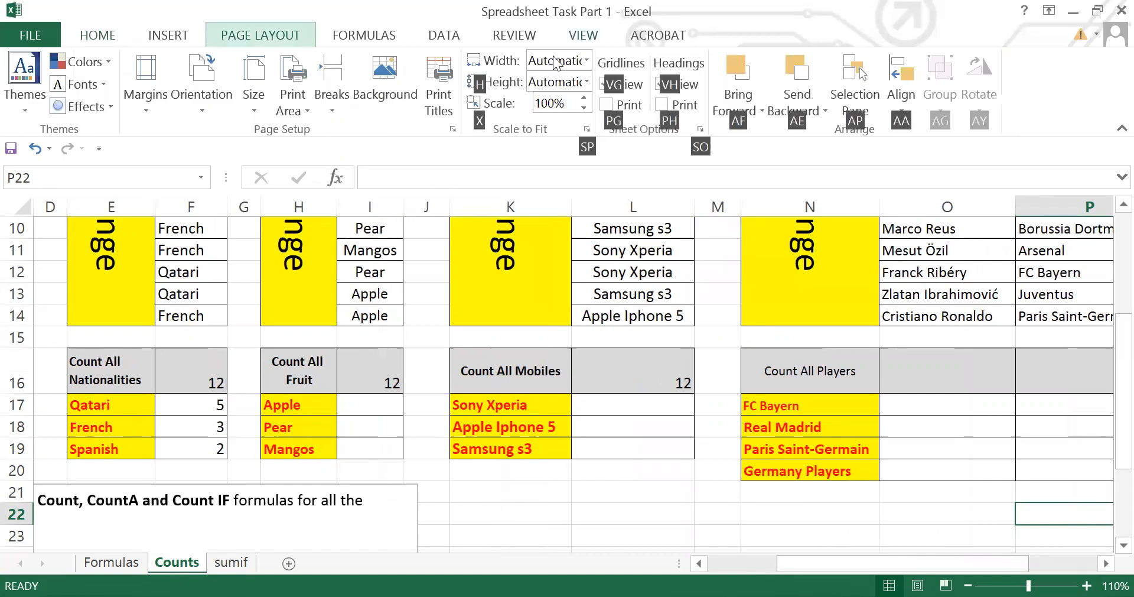